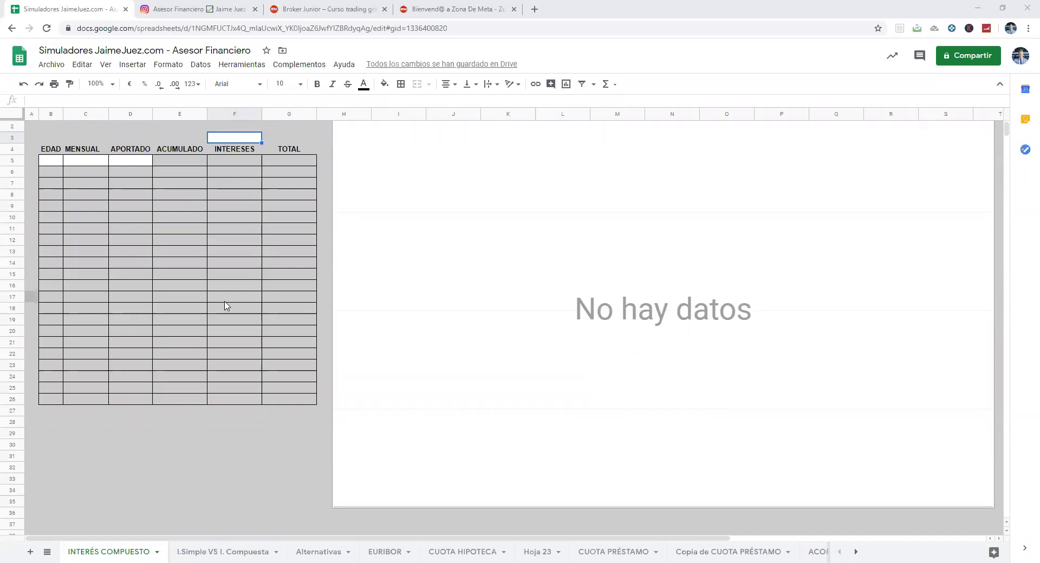
Enter 18 as the starting EDAD and 300 as the MENSUAL amount in row 5.
left_click(47, 166)
type("18")
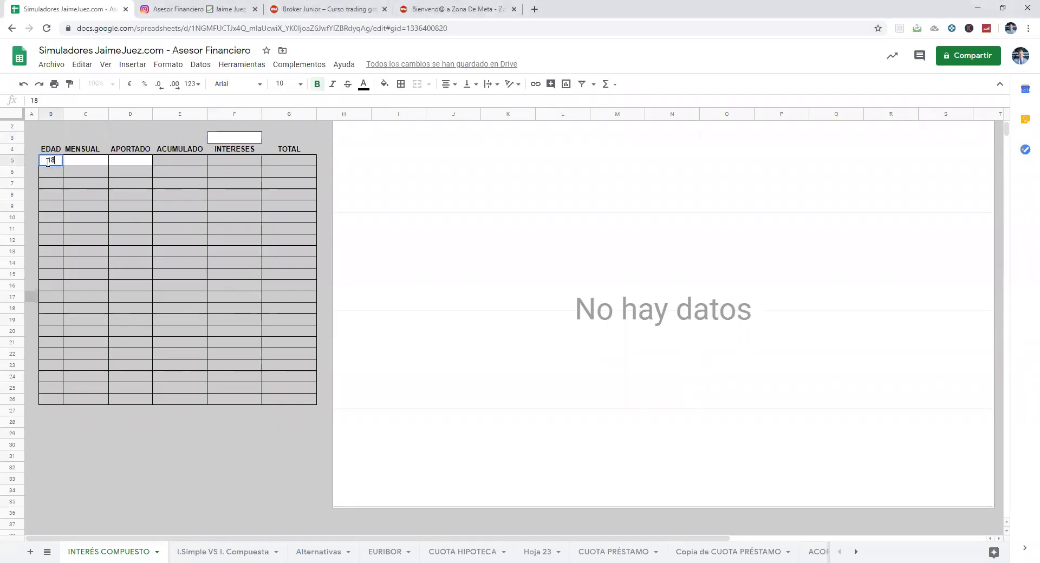
key("Return")
key("Up")
key("Right")
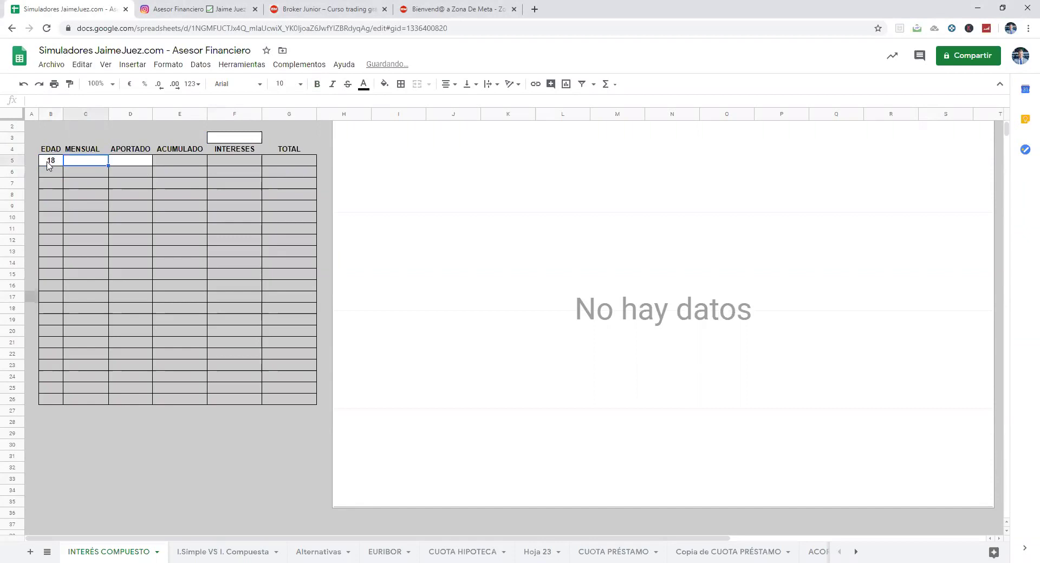
type("300")
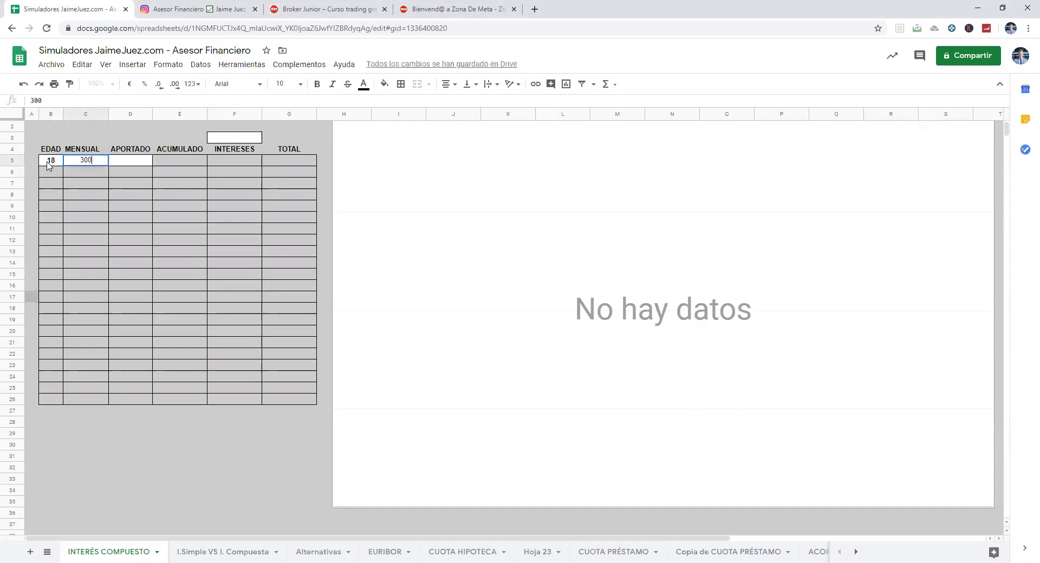
key("Tab")
Calculate the first year's APORTADO in D5 with the formula +C5*12.
type("+")
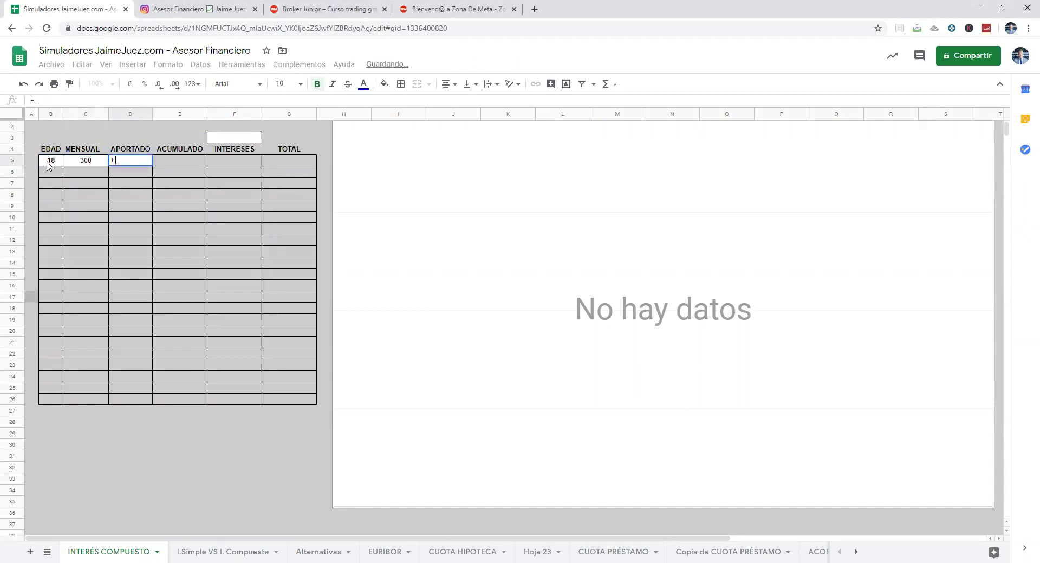
key("Left")
type("*12")
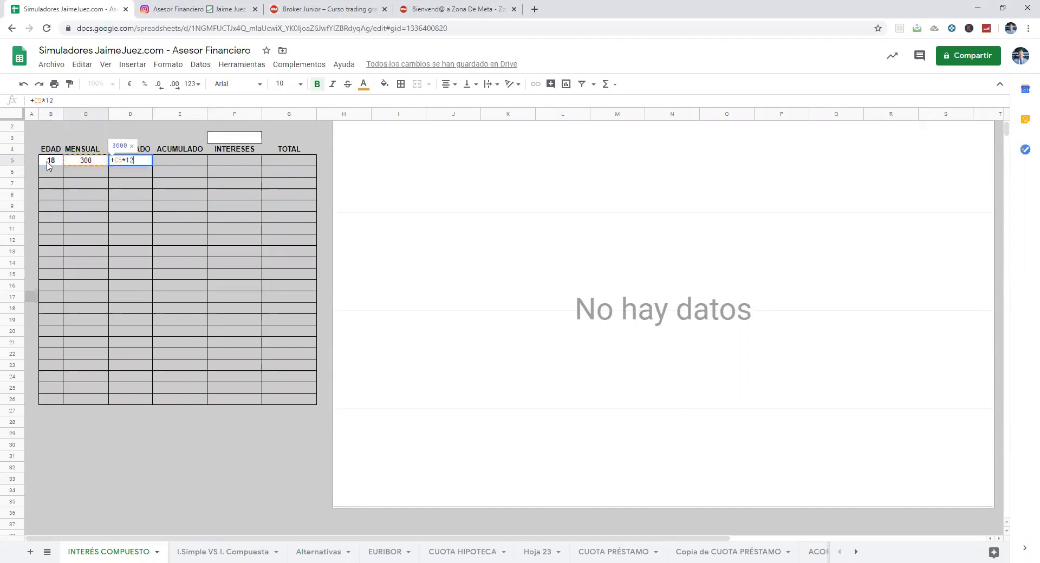
key("Return")
Make the first year's ACUMULADO in E5 equal to the contributed amount in D5.
key("Up")
key("Right")
left_click(170, 162)
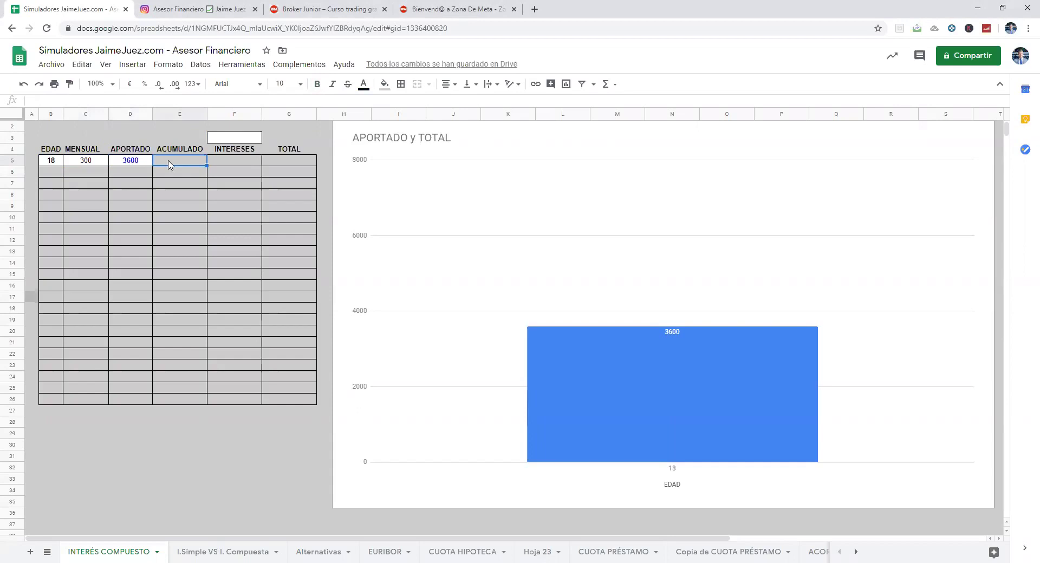
type("=D5")
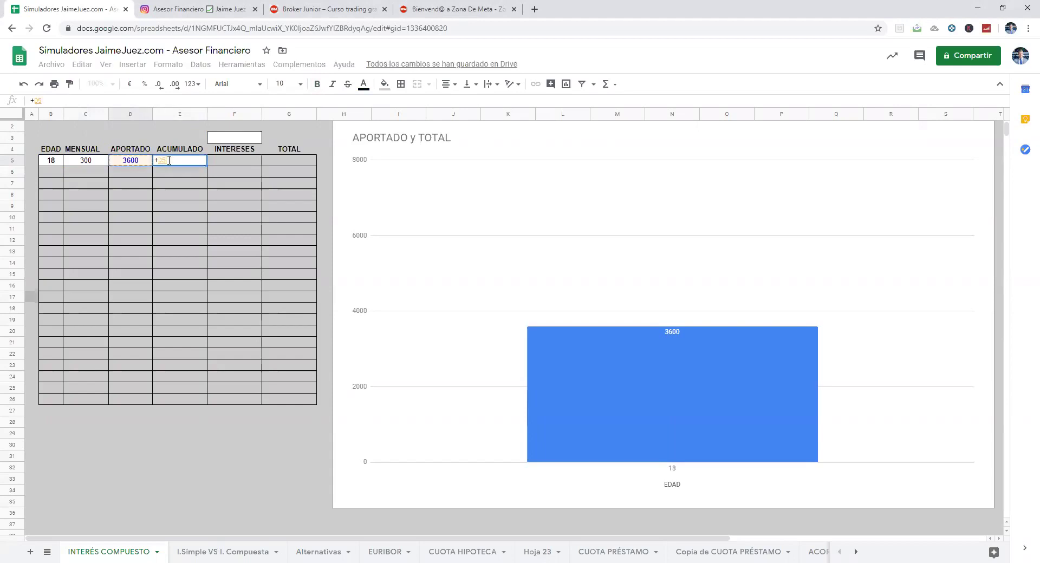
key("Return")
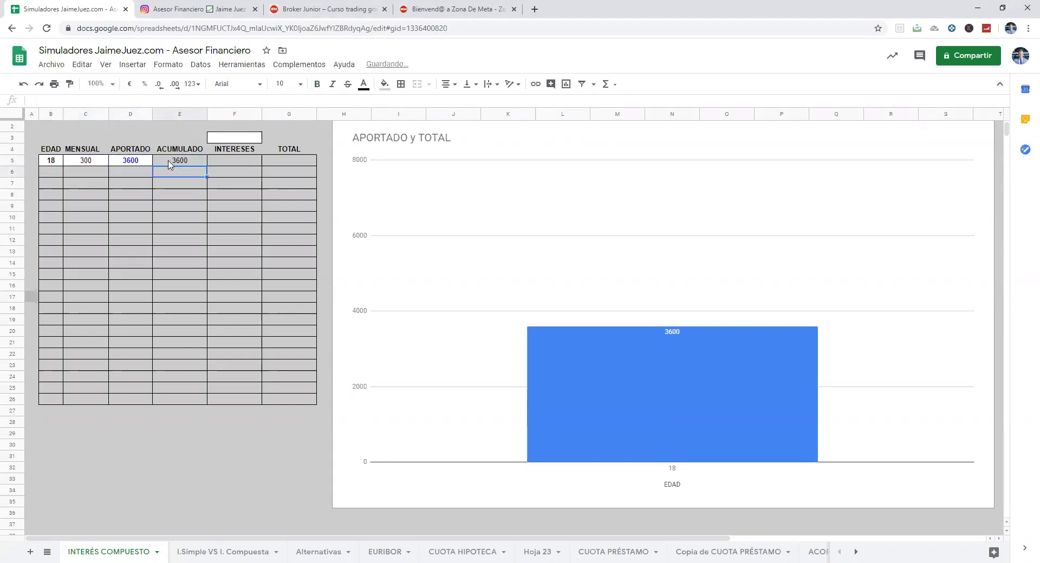
Set the interest rate in F3, above the INTERESES heading, to 10%.
left_click(233, 162)
left_click(227, 139)
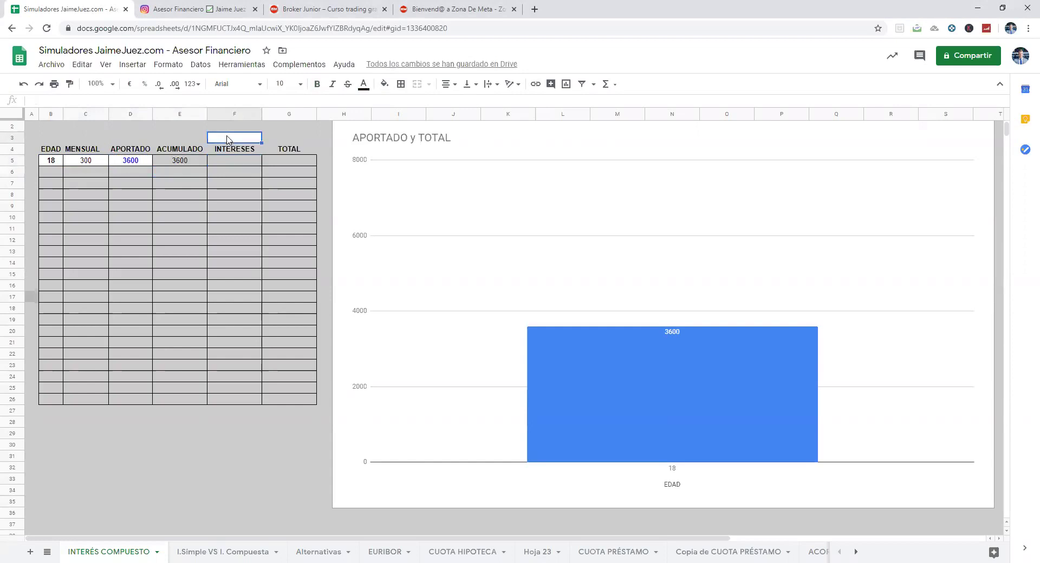
type("10%")
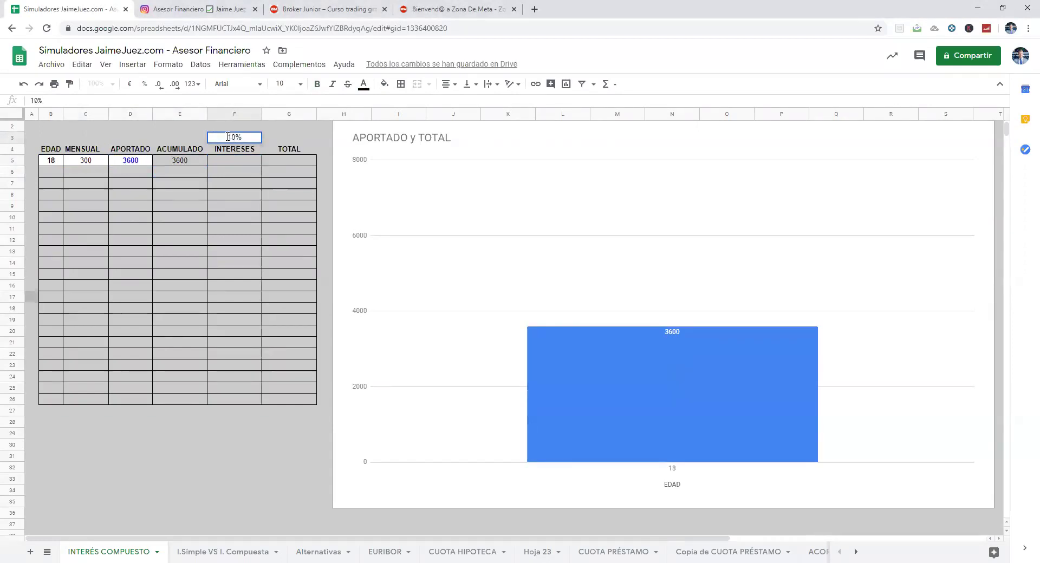
key("Return")
Calculate the first year's INTERESES in F5 by multiplying E5 by the fixed rate cell $F$3.
key("Down")
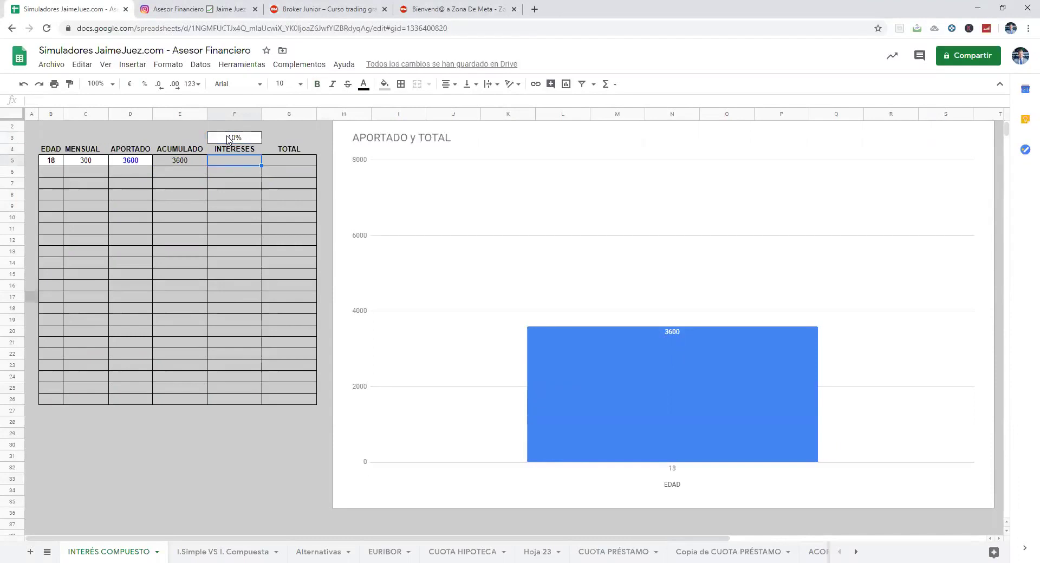
type("+")
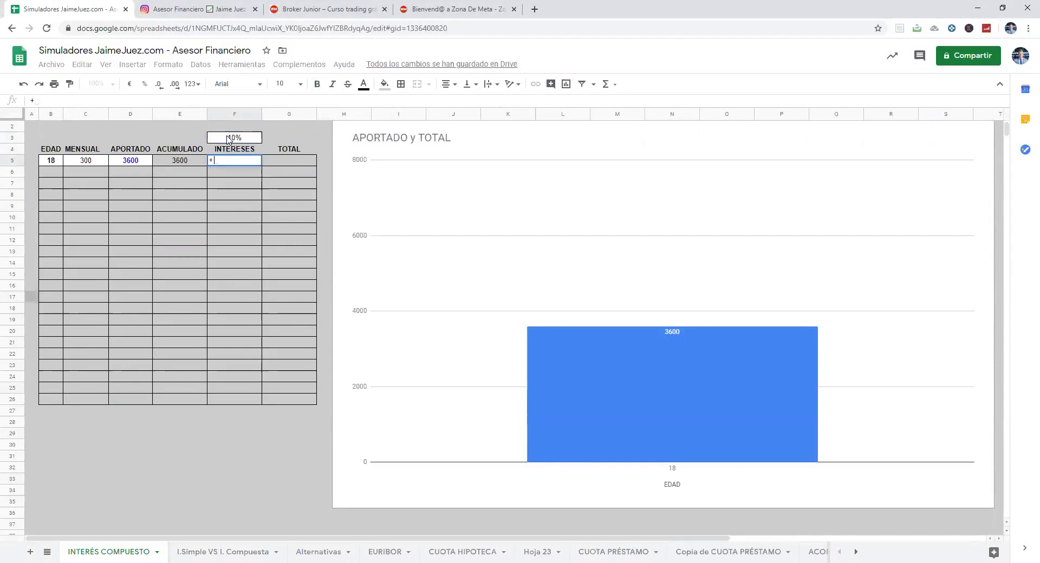
left_click(184, 162)
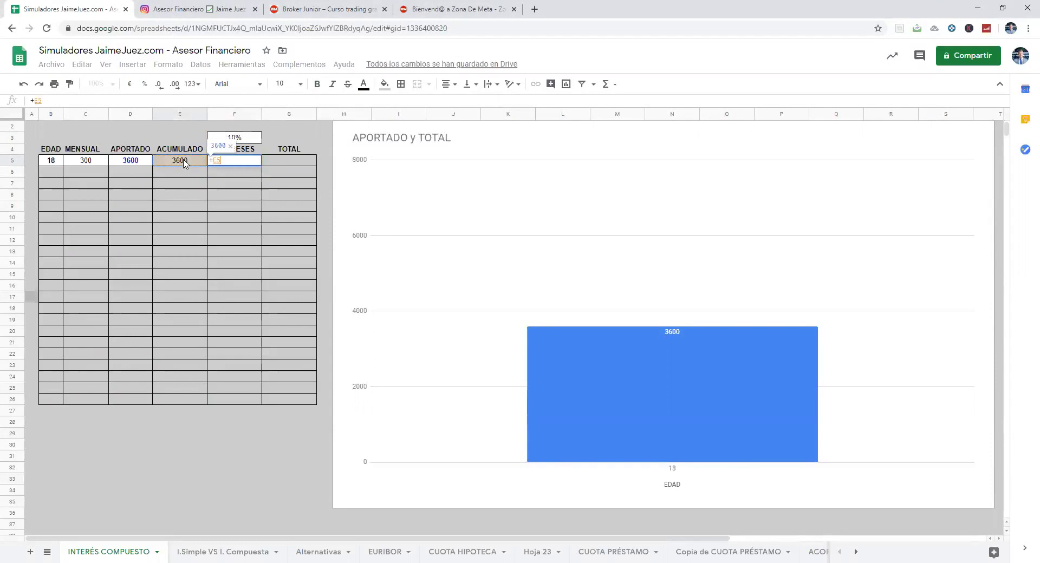
type("*")
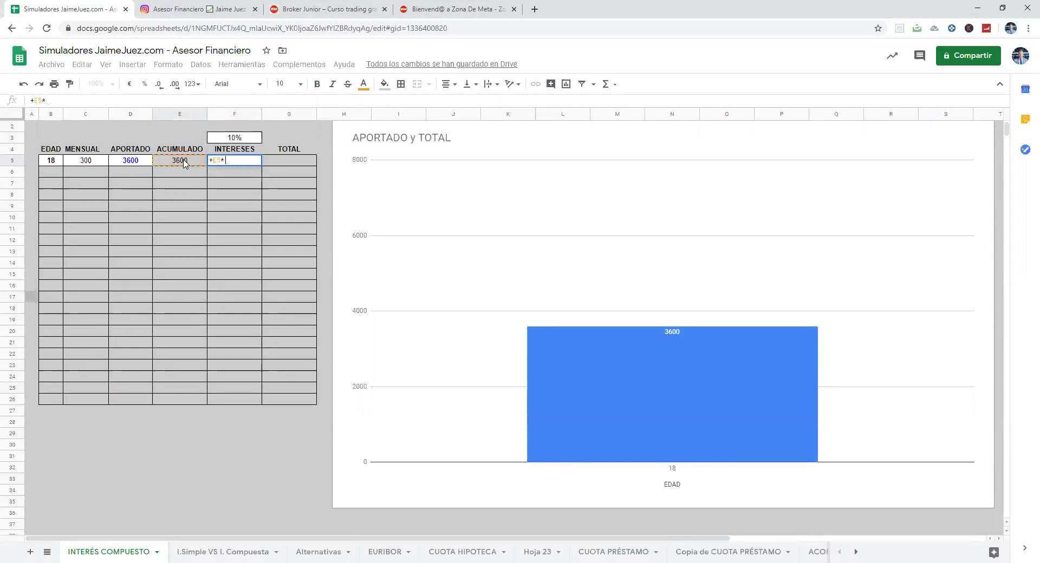
left_click(232, 139)
key("Return")
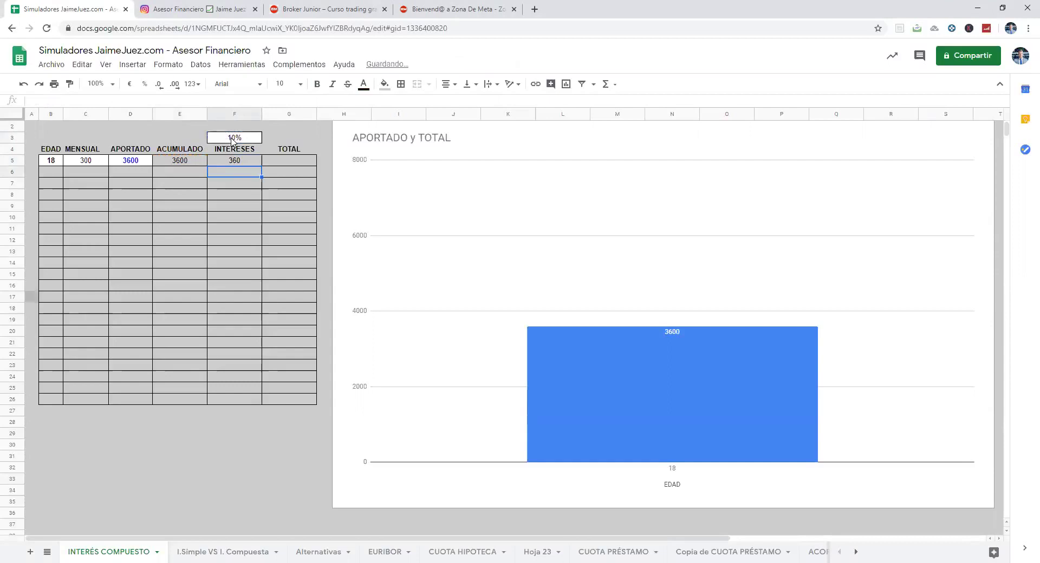
Calculate the first year's TOTAL in G5 with the formula +F5+E5.
left_click(293, 164)
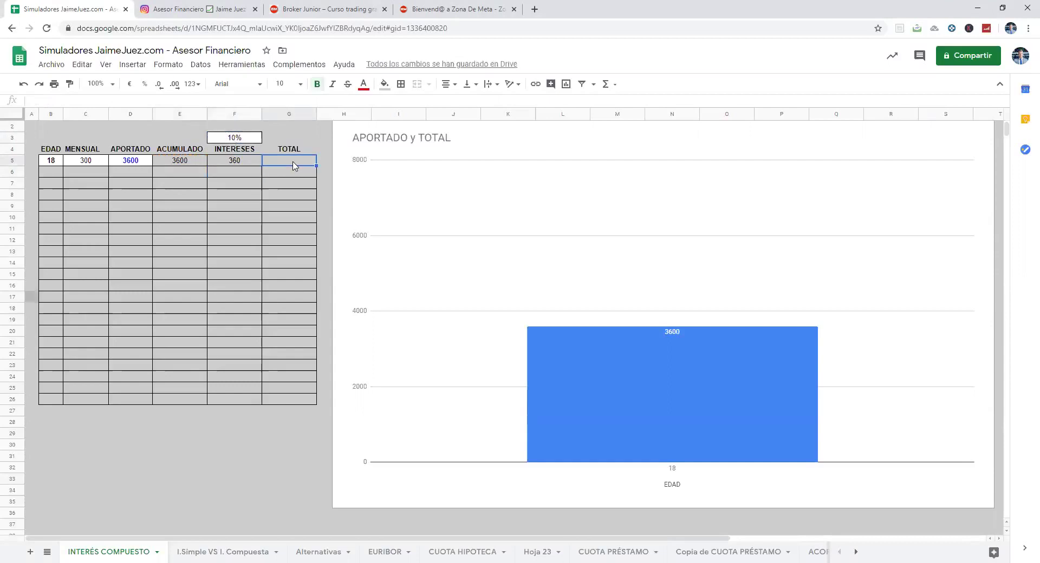
type("+F5+E5")
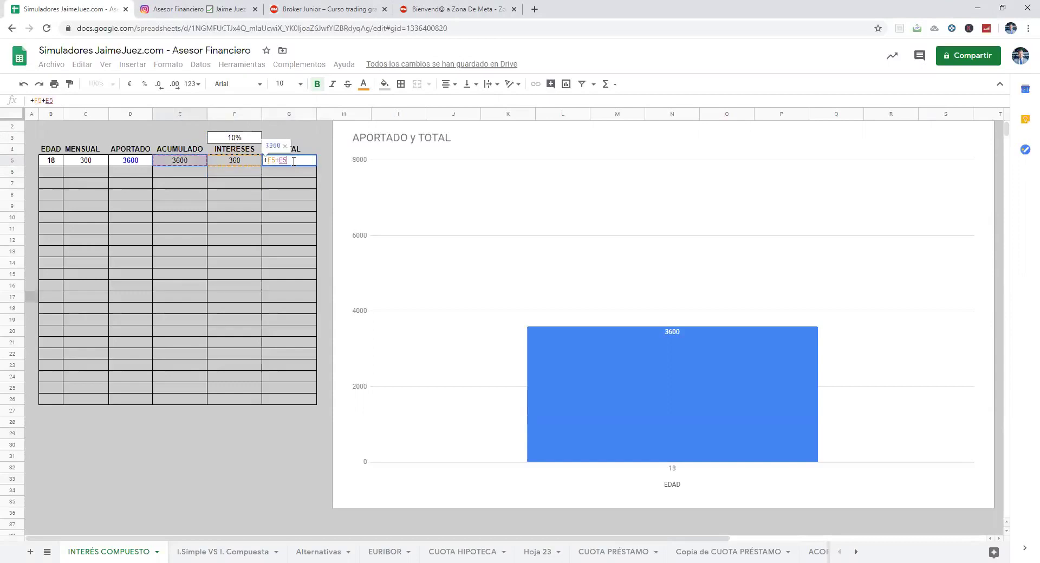
key("Return")
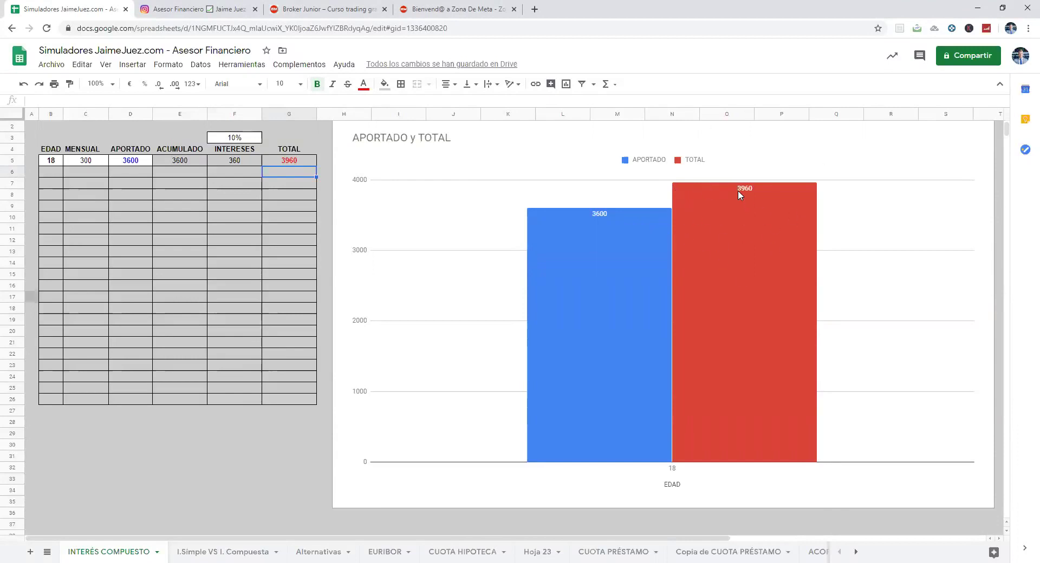
In row 6, calculate EDAD as +B5+1 and carry the MENSUAL amount over with +C5.
left_click(53, 173)
type("+B5")
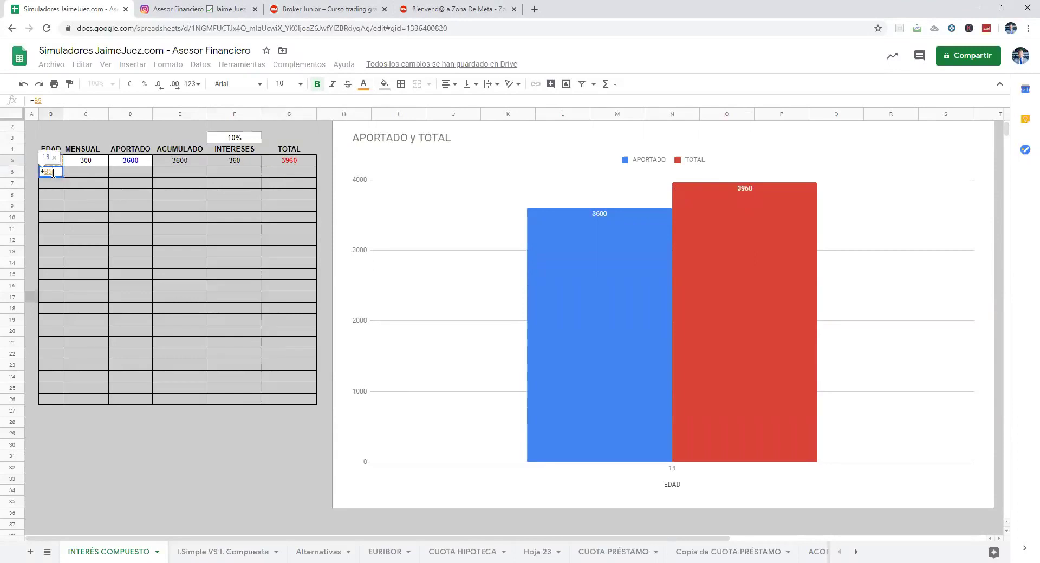
type("+1")
key("Return")
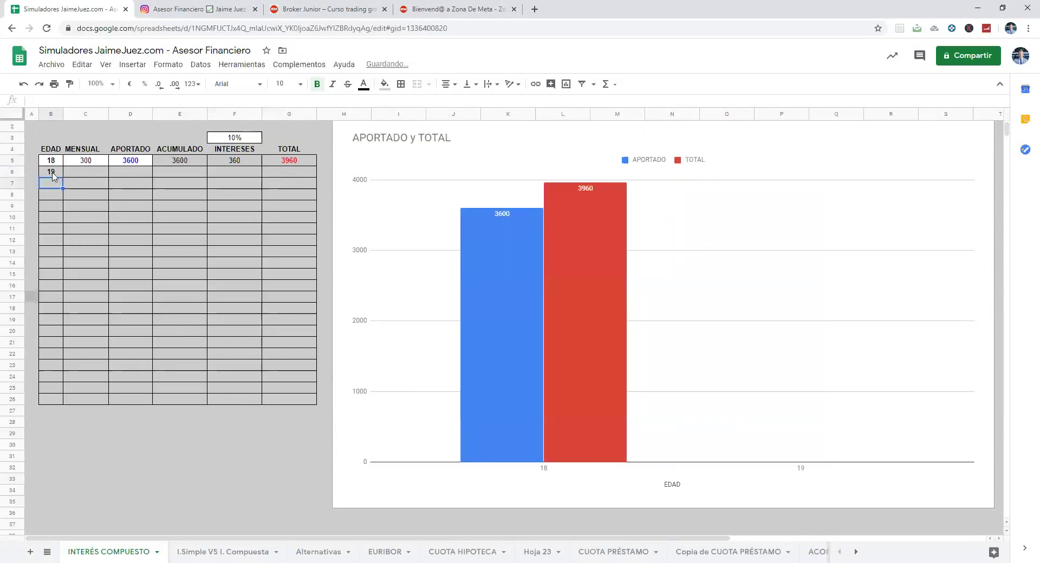
left_click(87, 174)
type("+C5")
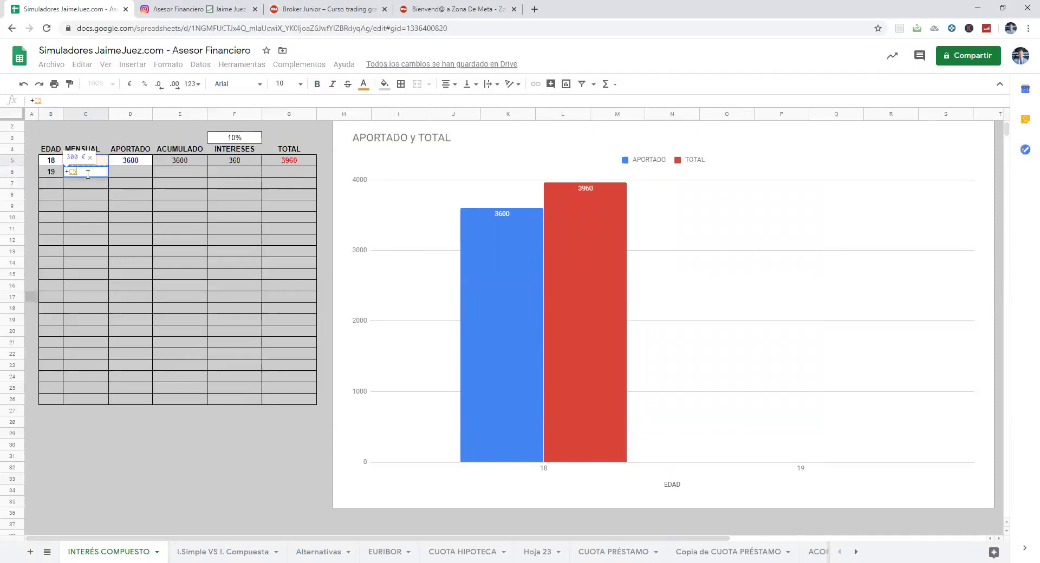
key("Return")
Carry the APORTADO amount into D6 with the formula +D5.
key("Up")
key("Right")
type("+D5")
key("Return")
Calculate the second year's ACUMULADO in E6 as the previous total plus the new contribution, +G5+D6.
key("Up")
key("Right")
type("+6")
key("BackSpace")
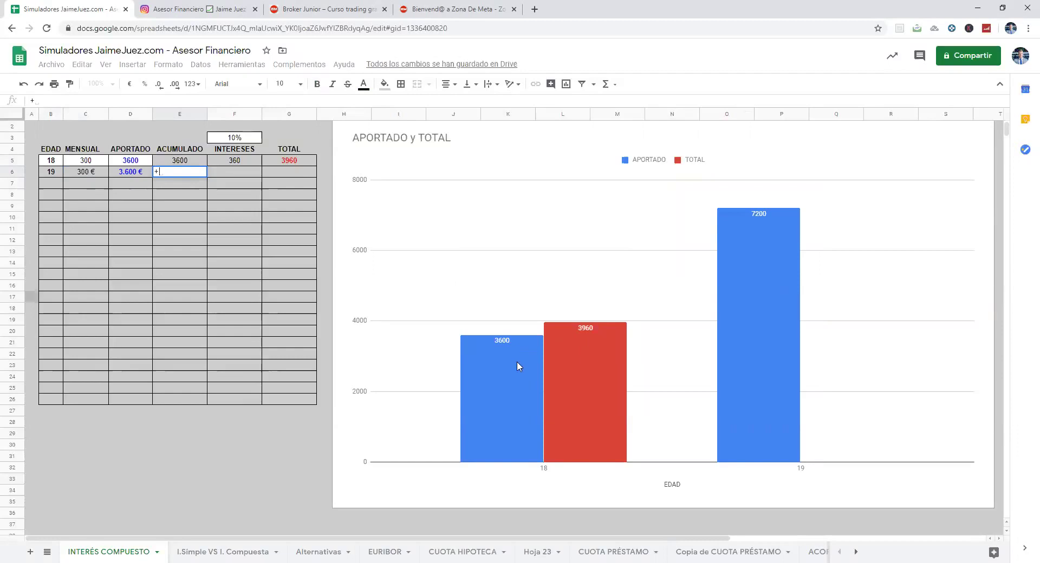
left_click(288, 160)
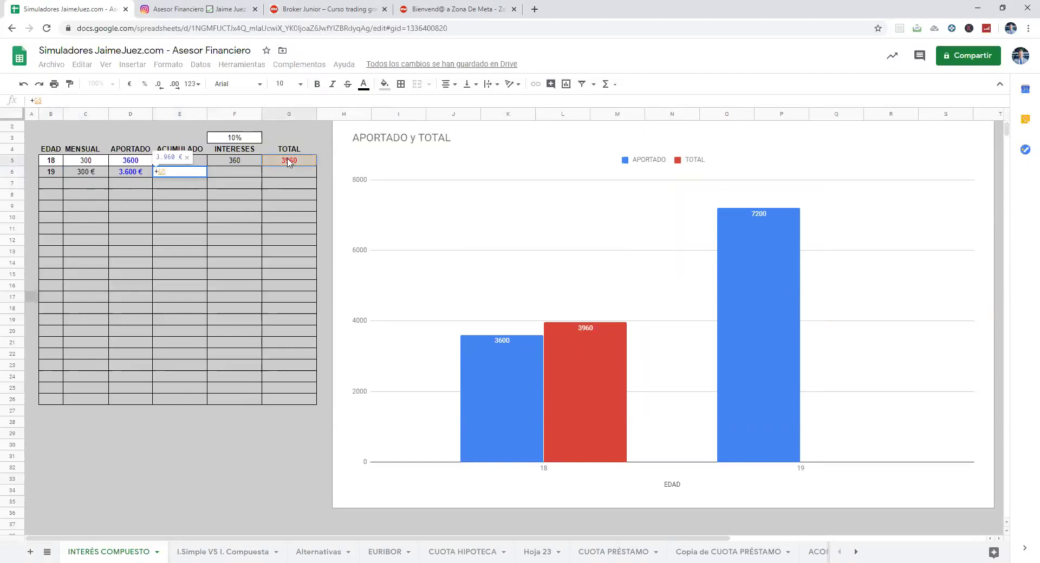
type("+")
left_click(130, 173)
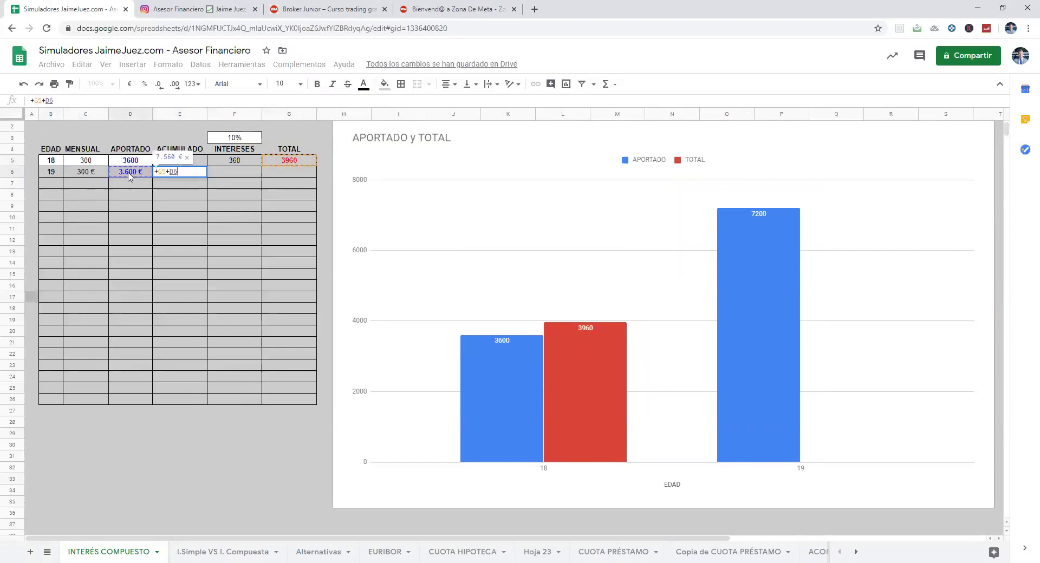
key("Return")
Copy the INTERESES and TOTAL formulas from F5 and G5 down into row 6.
key("Up")
key("Right")
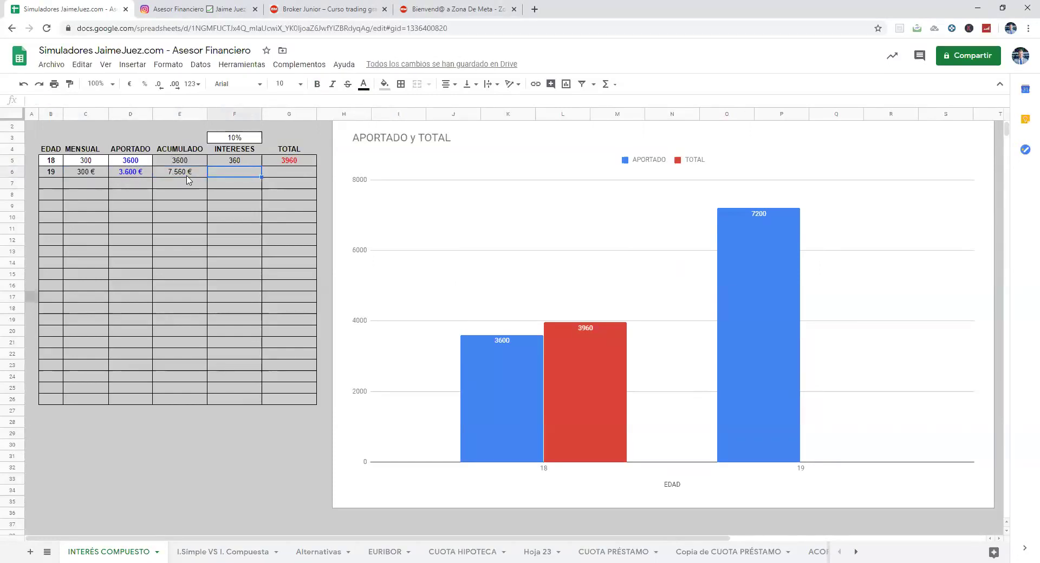
left_click(239, 162)
left_click_drag(262, 166, 255, 173)
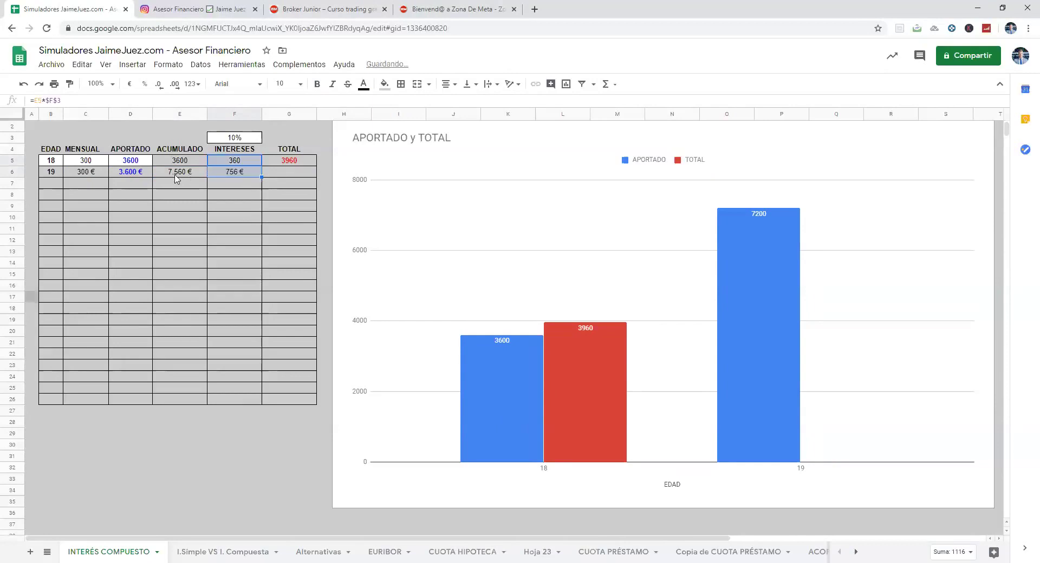
left_click(287, 160)
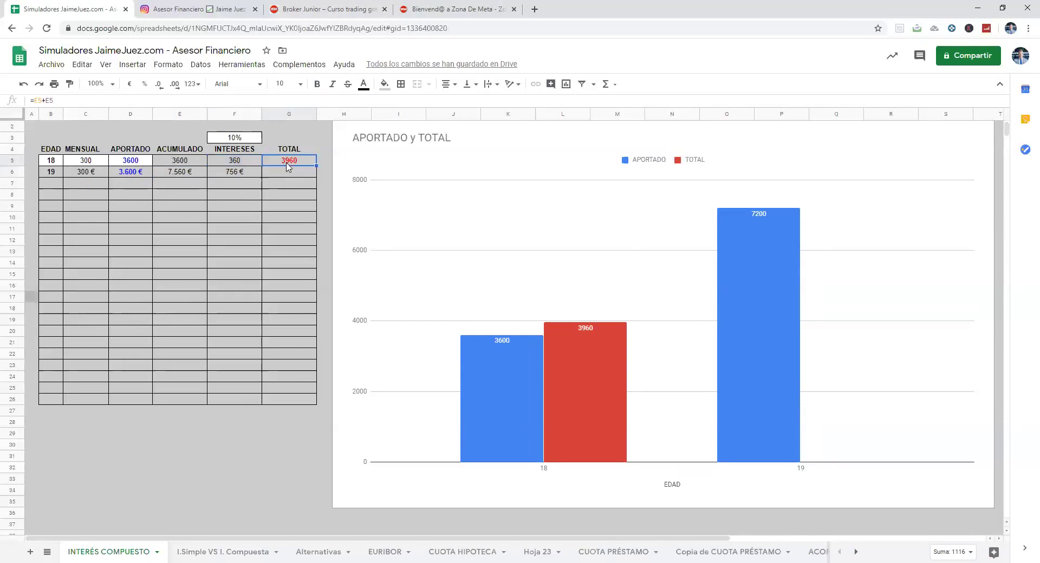
left_click_drag(316, 166, 302, 177)
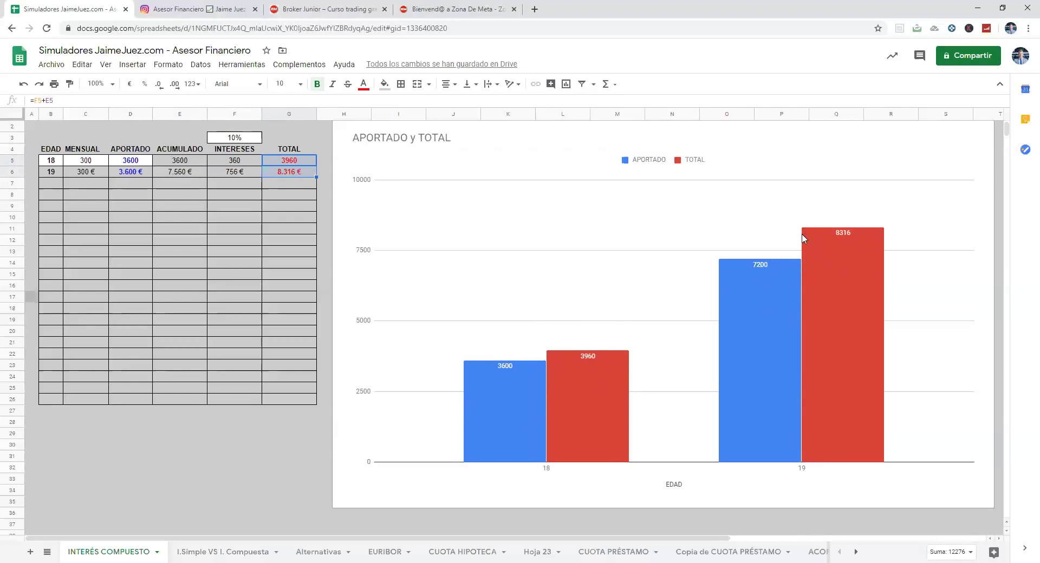
Extend the row 6 formulas in columns B to G down through row 17, up to age 30.
left_click_drag(50, 172, 146, 173)
left_click_drag(210, 173, 312, 301)
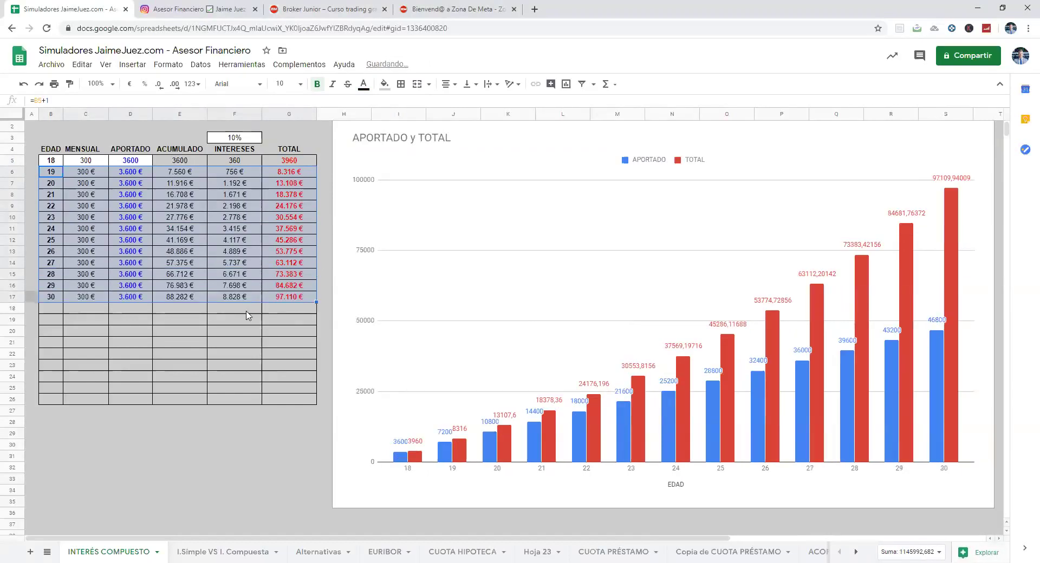
left_click(290, 299)
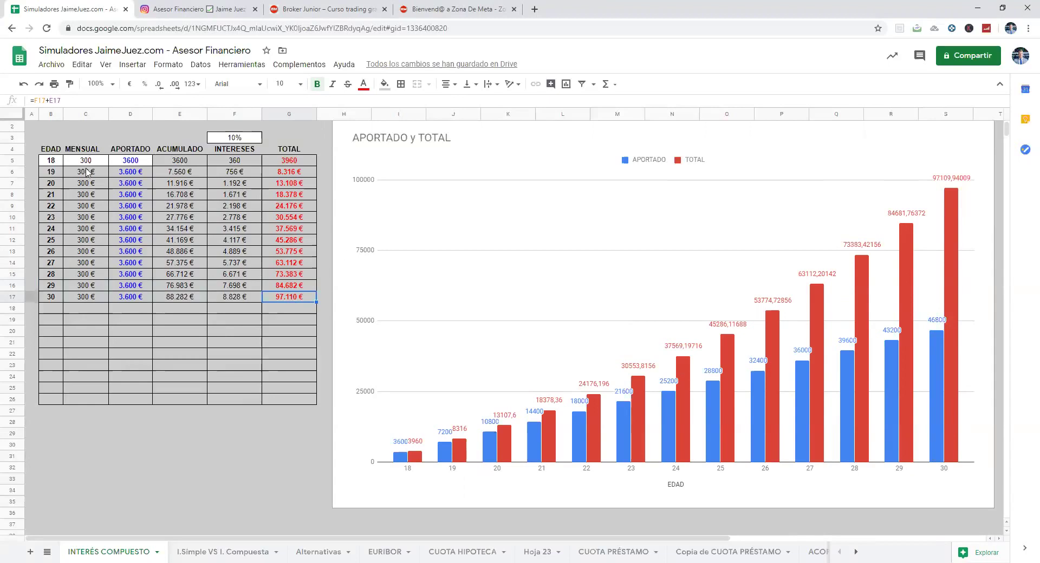
Change the starting EDAD in B5 to 28.
left_click(51, 164)
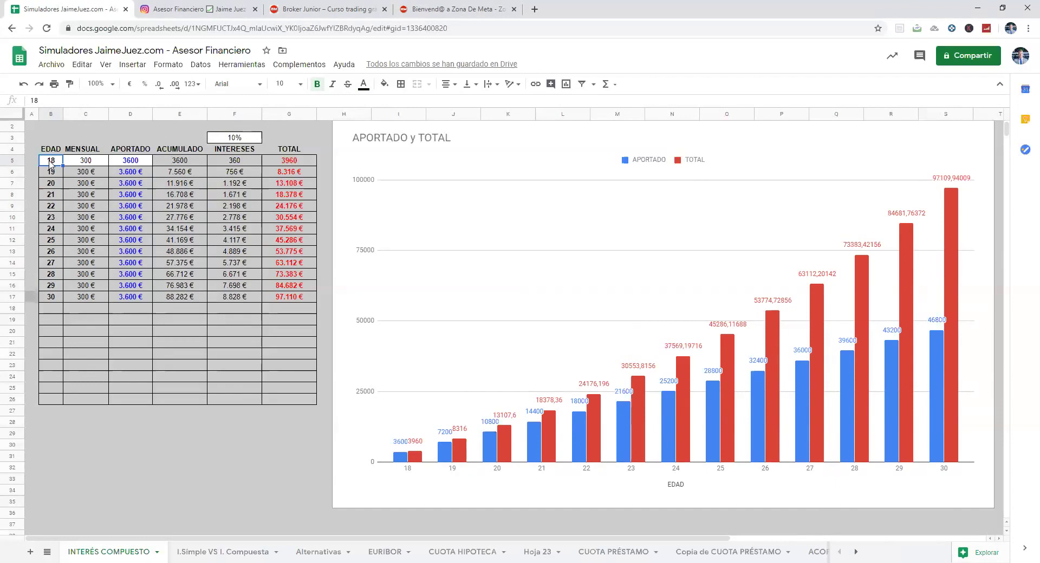
type("28")
key("Return")
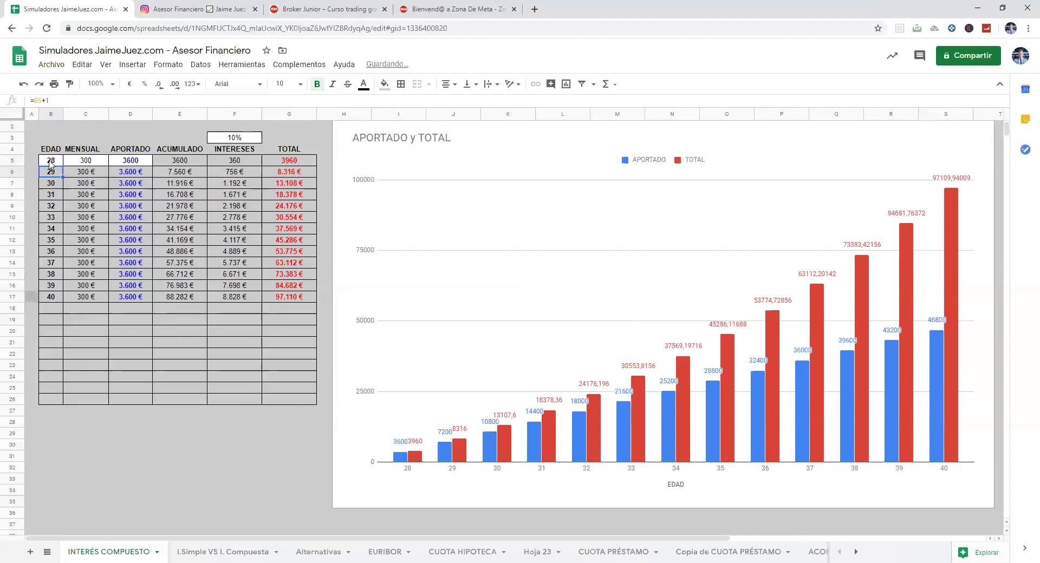
Clear the rows for ages 36 to 40 (B13:G17), leaving the projection ending at age 35.
left_click(299, 242)
left_click_drag(51, 252, 306, 303)
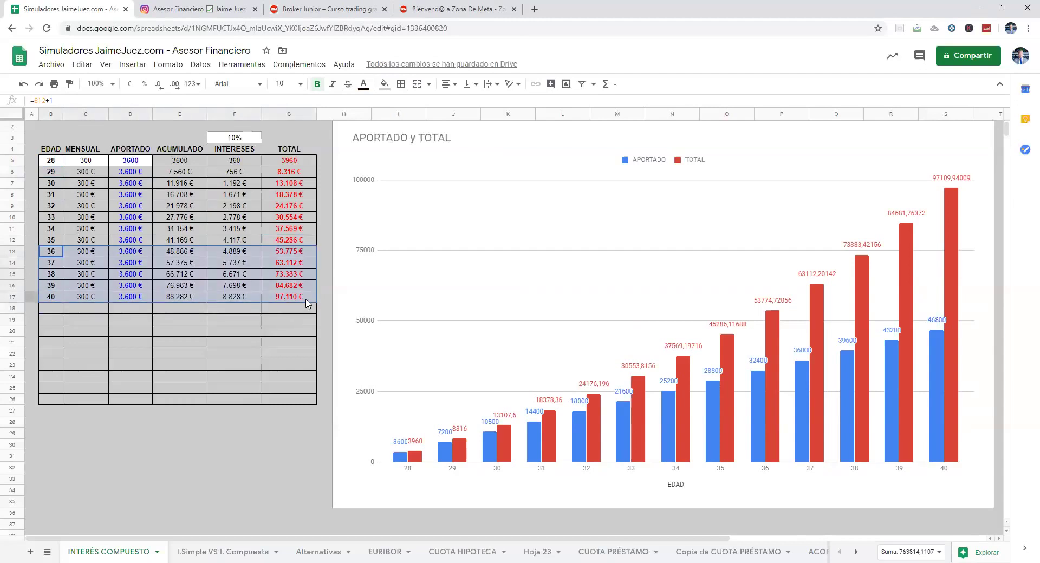
key("Delete")
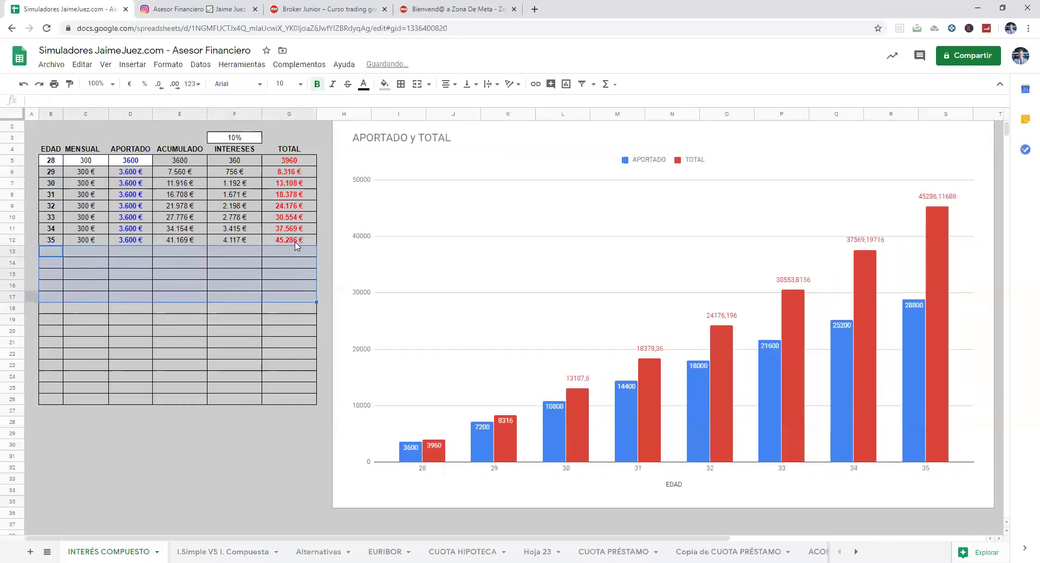
left_click(301, 240)
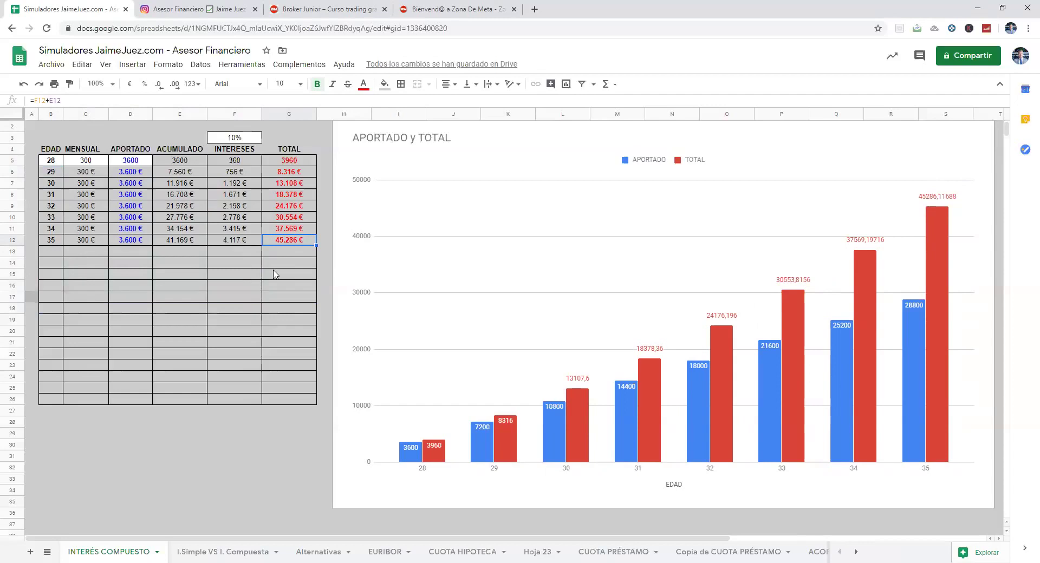
Extend the age 35 row formulas in B12:G12 down through row 17, up to age 40.
left_click_drag(54, 242, 302, 298)
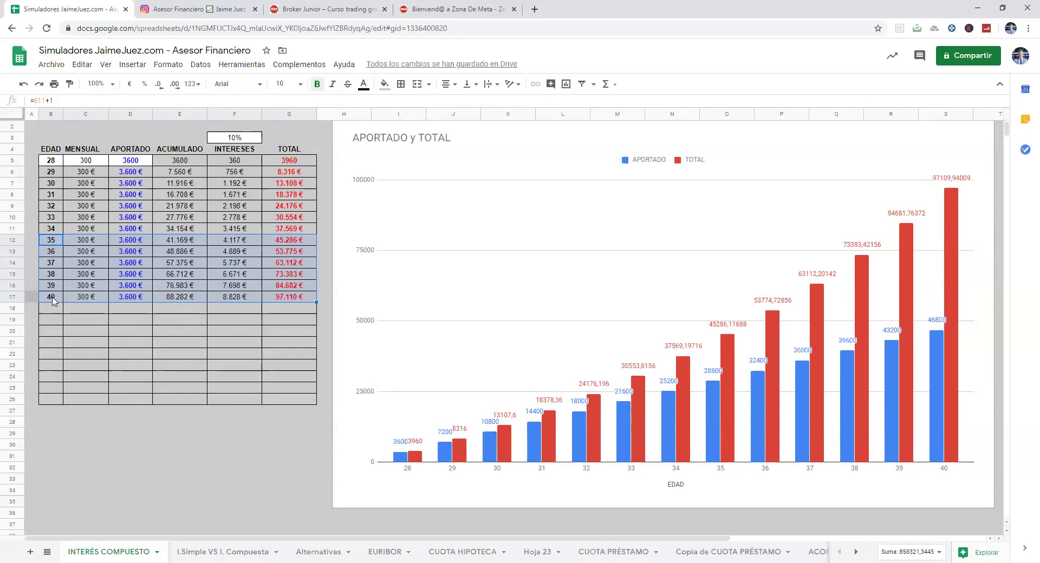
left_click(116, 337)
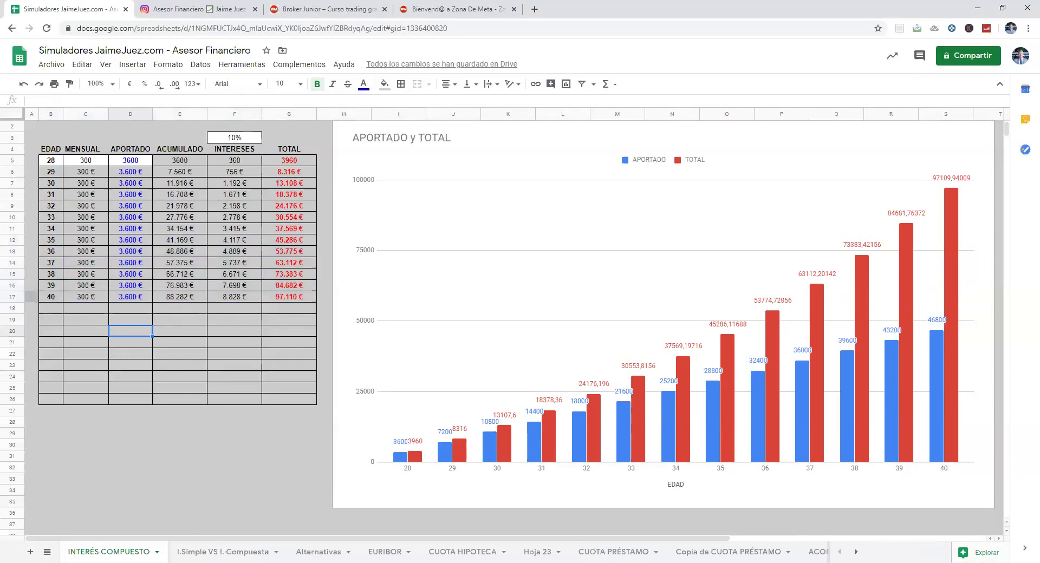
Open the I.Simple VS I. Compuesta sheet and set Capital Inicial to 0 for both investors.
left_click(203, 551)
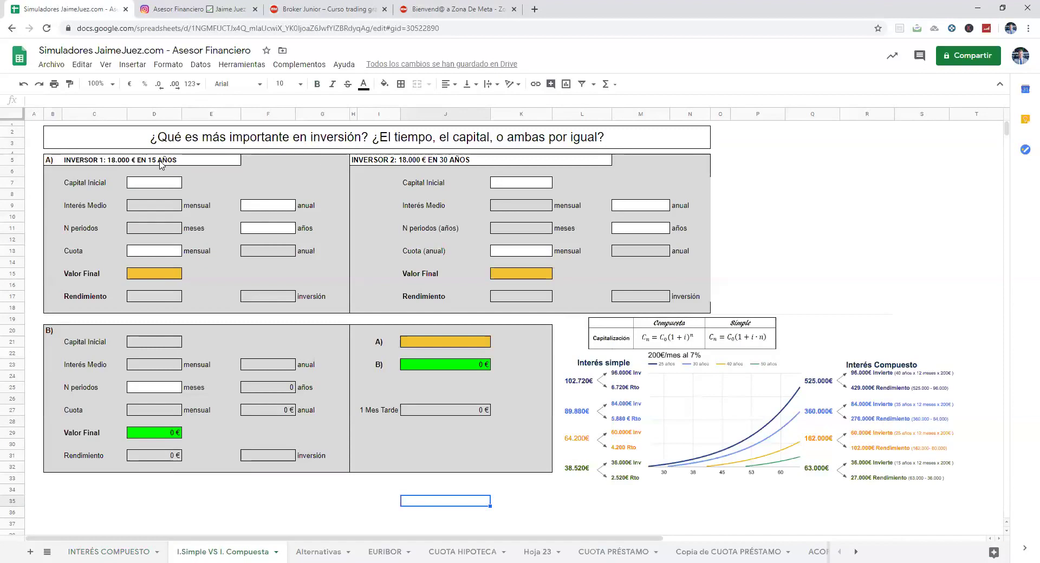
left_click(161, 184)
type("0")
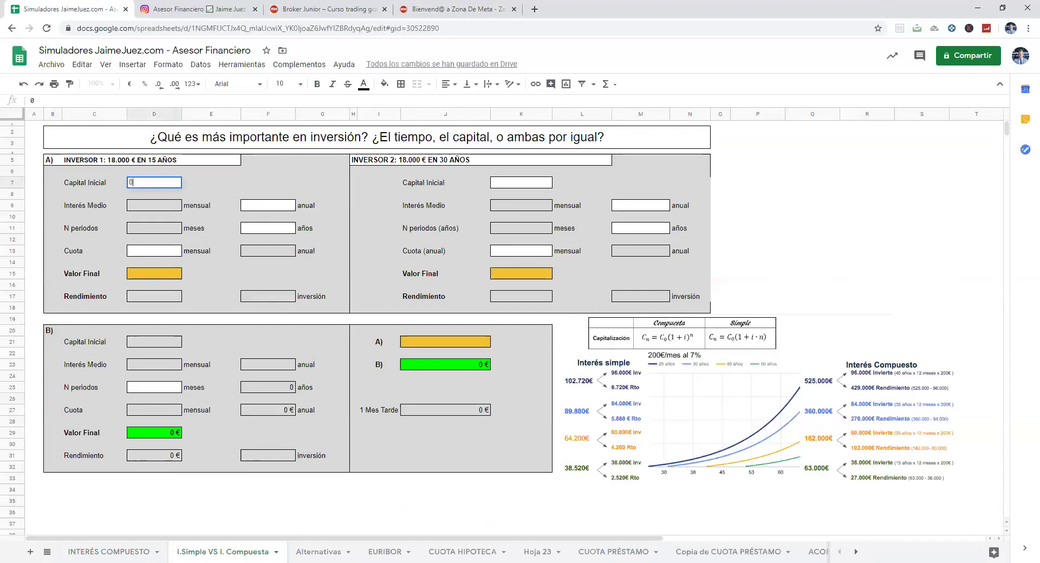
left_click(541, 187)
type("0")
Set the annual Interés Medio to 7% for both Inversor 1 and Inversor 2.
left_click(269, 208)
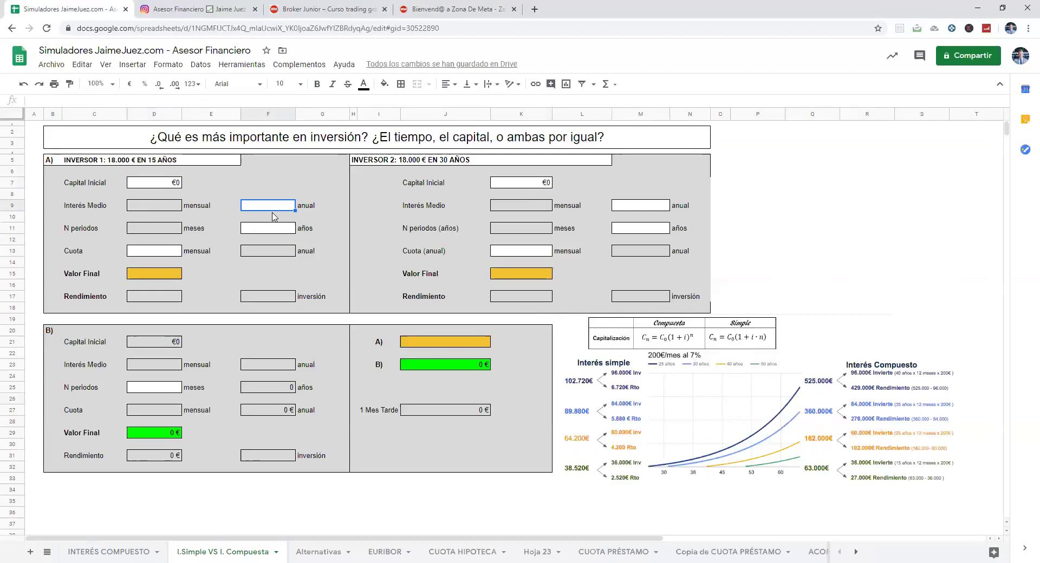
type("7%")
key("Return")
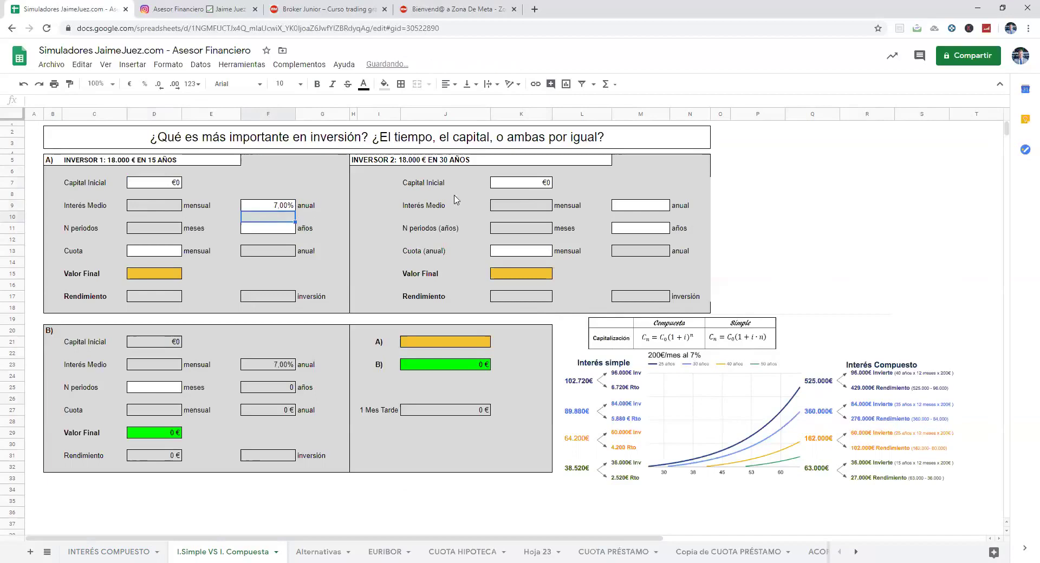
left_click(629, 207)
type("7%")
key("Return")
Calculate Inversor 1's monthly Interés Medio in D9 with the formula =F9/12.
left_click(155, 206)
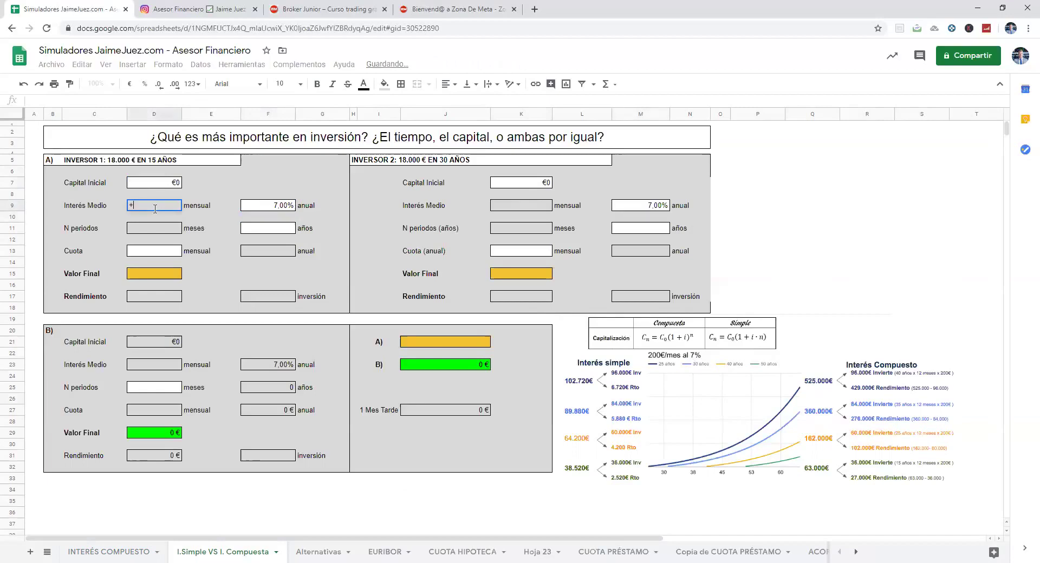
type("+E9")
key("BackSpace")
key("BackSpace")
key("BackSpace")
key("Return")
key("ctrl+z")
Copy Inversor 1's Interés Medio row, starting at D9, into Inversor 2's row at K9.
left_click_drag(164, 206, 300, 210)
key("ctrl+c")
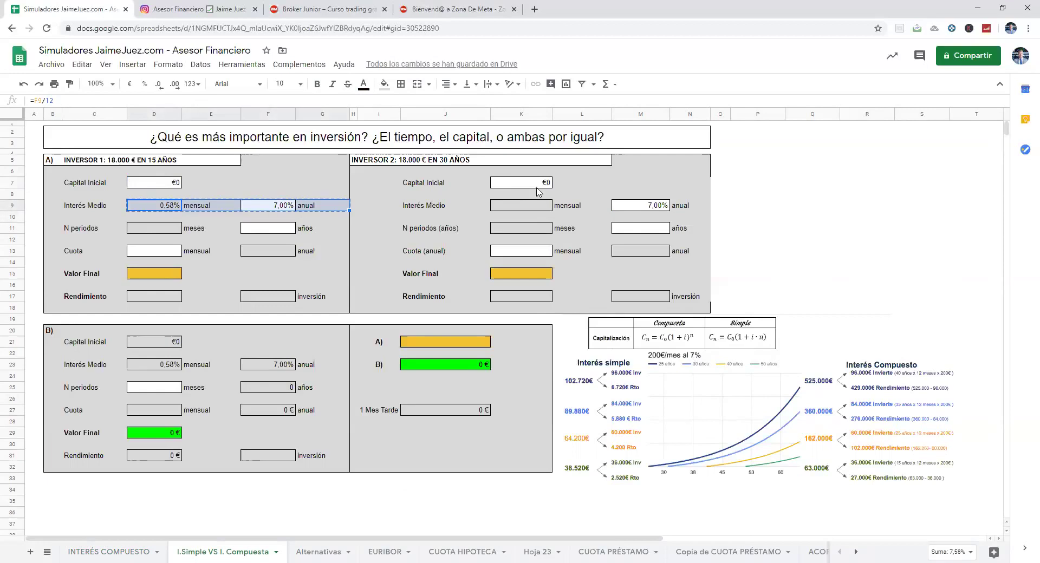
left_click(537, 207)
key("ctrl+v")
Set Inversor 1's N periodos to 15 years and calculate the months in D11 as F11*12.
left_click(171, 231)
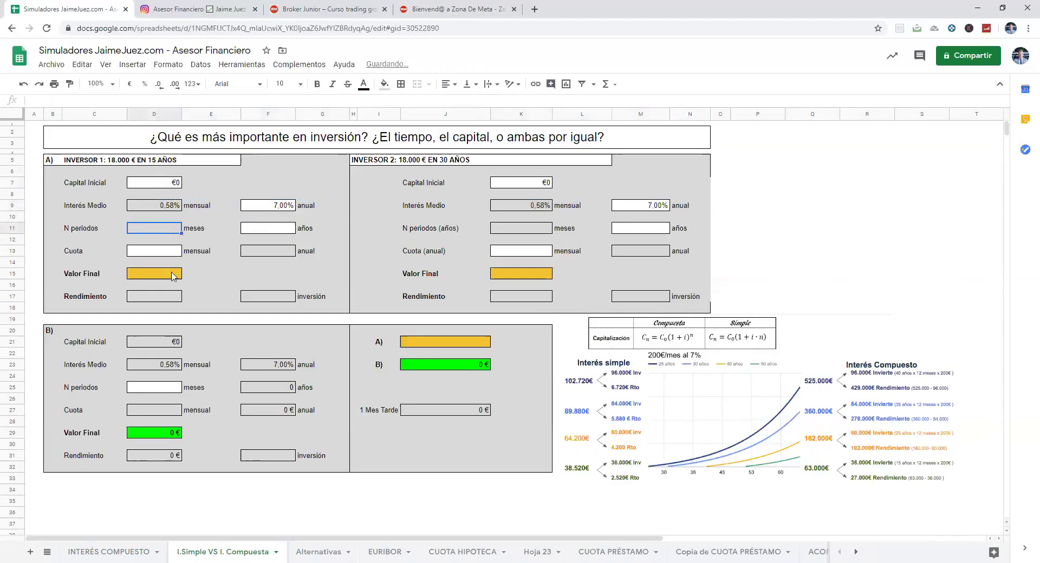
left_click(284, 231)
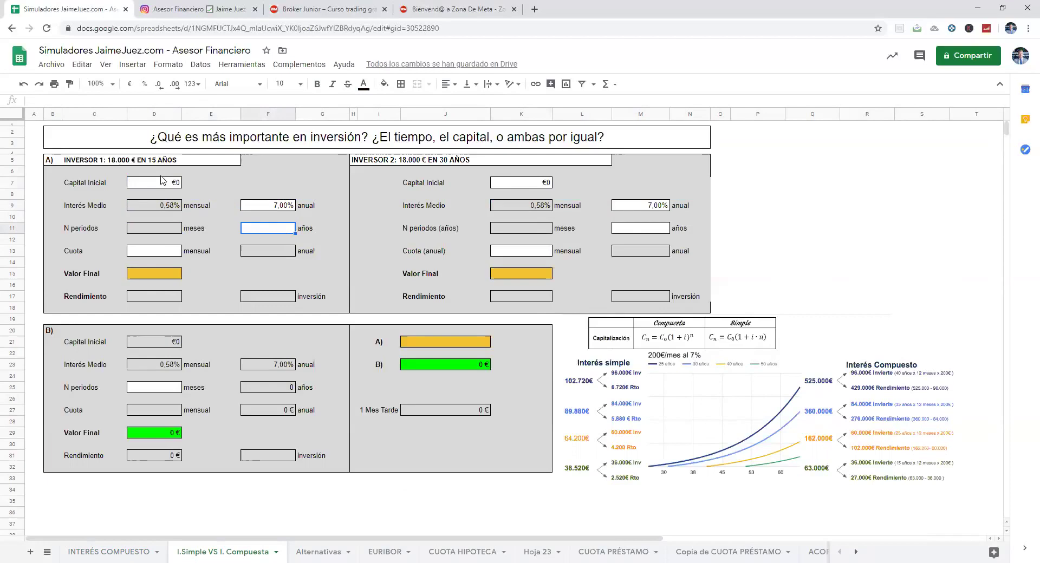
type("15")
key("Return")
left_click(156, 230)
type("+F11*")
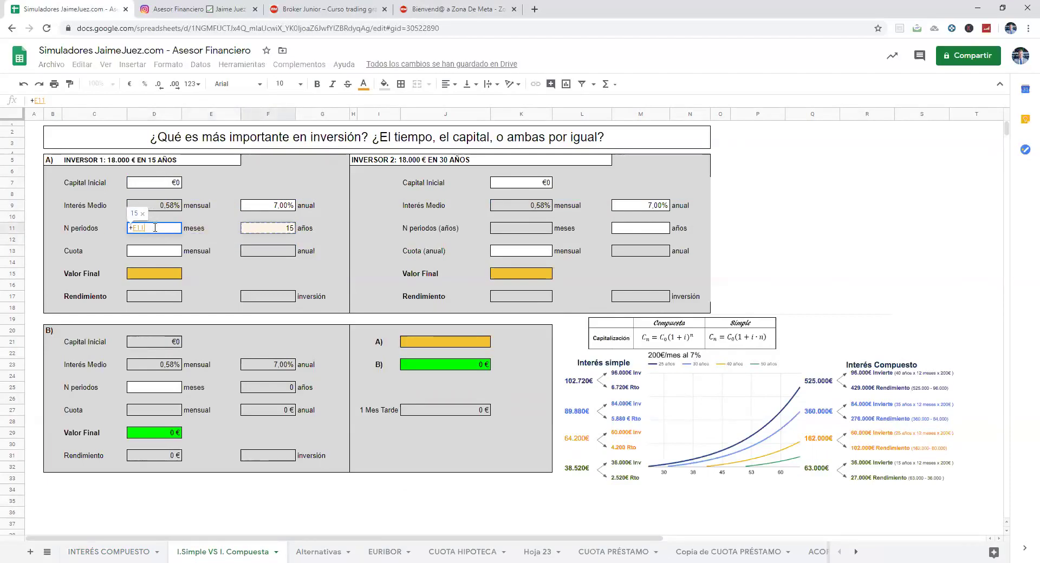
type("12")
key("Return")
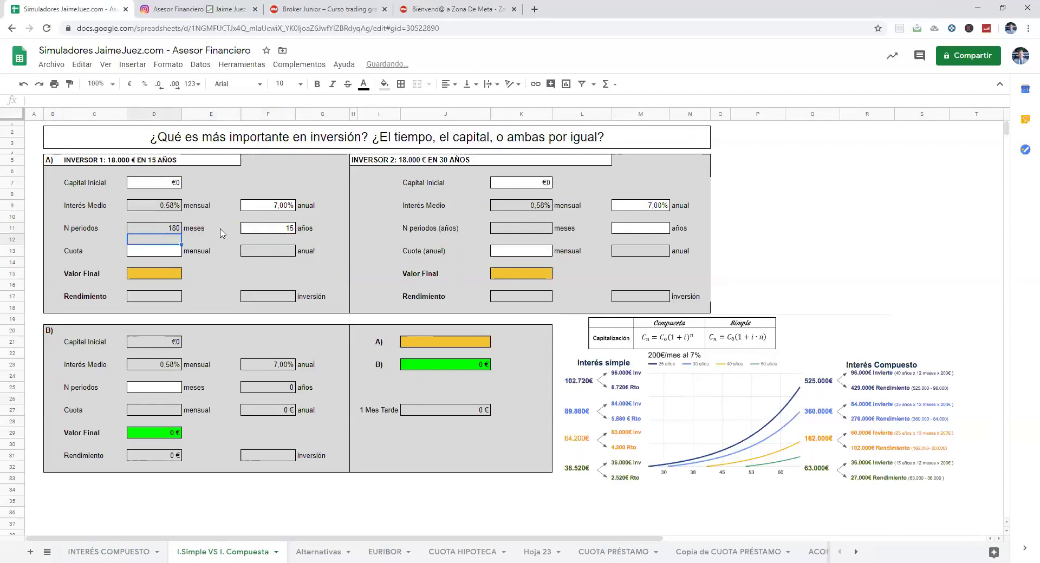
Copy Inversor 1's N periodos cells D11:F11 to K11 for Inversor 2 and set the years there to 30.
left_click_drag(163, 229, 284, 233)
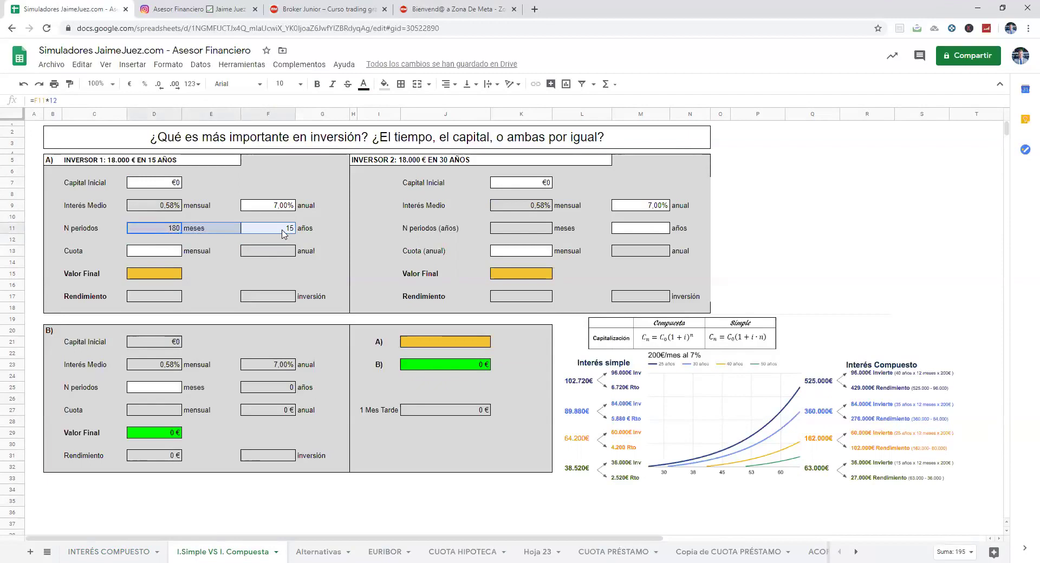
key("ctrl+c")
left_click(534, 230)
key("ctrl+v")
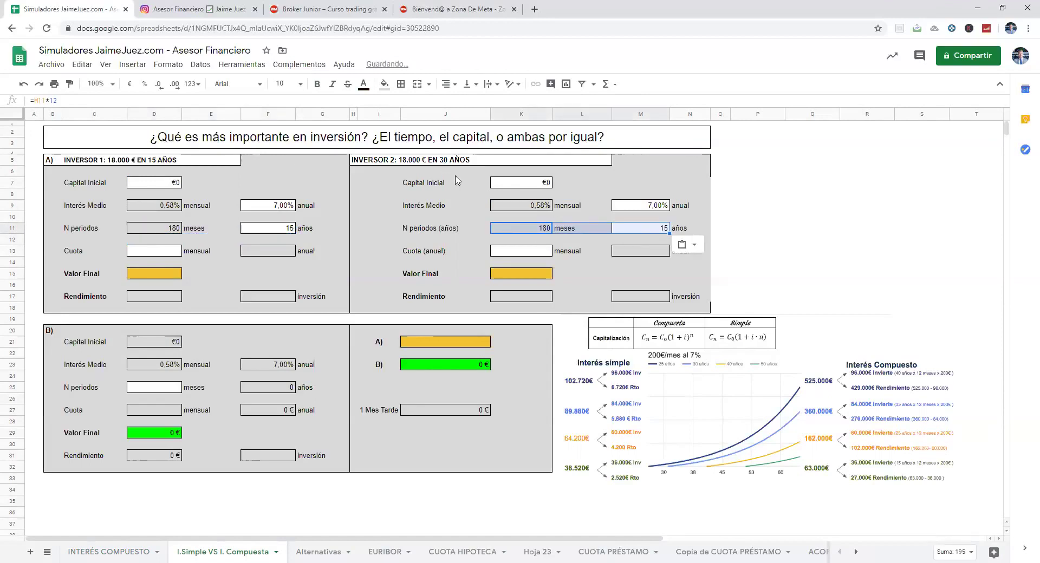
left_click(655, 231)
type("3")
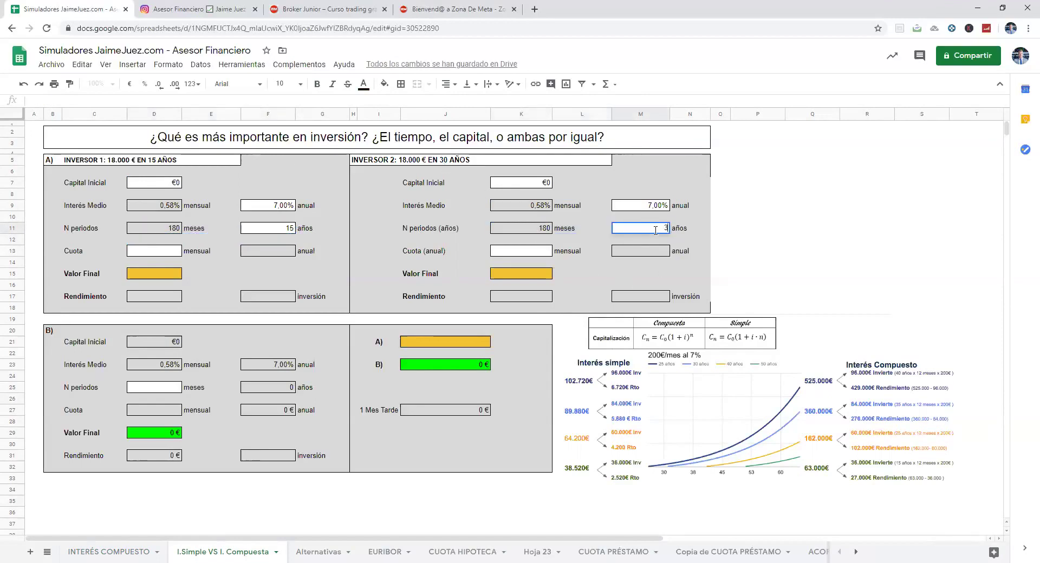
type("0")
key("Return")
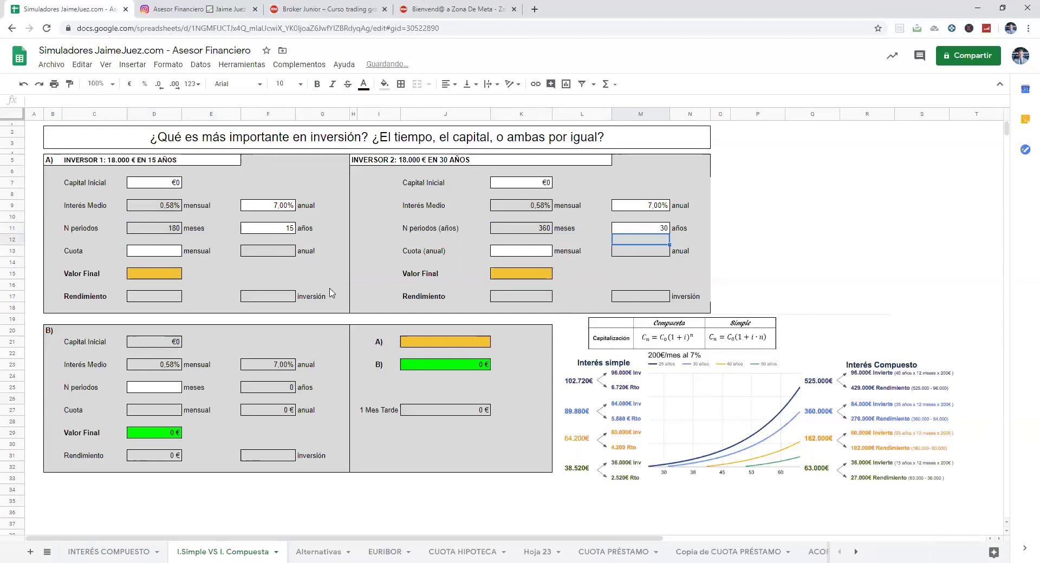
Set Inversor 1's monthly Cuota in D13 to -100 and calculate the annual Cuota in F13 as the monthly one times 12.
left_click(280, 227)
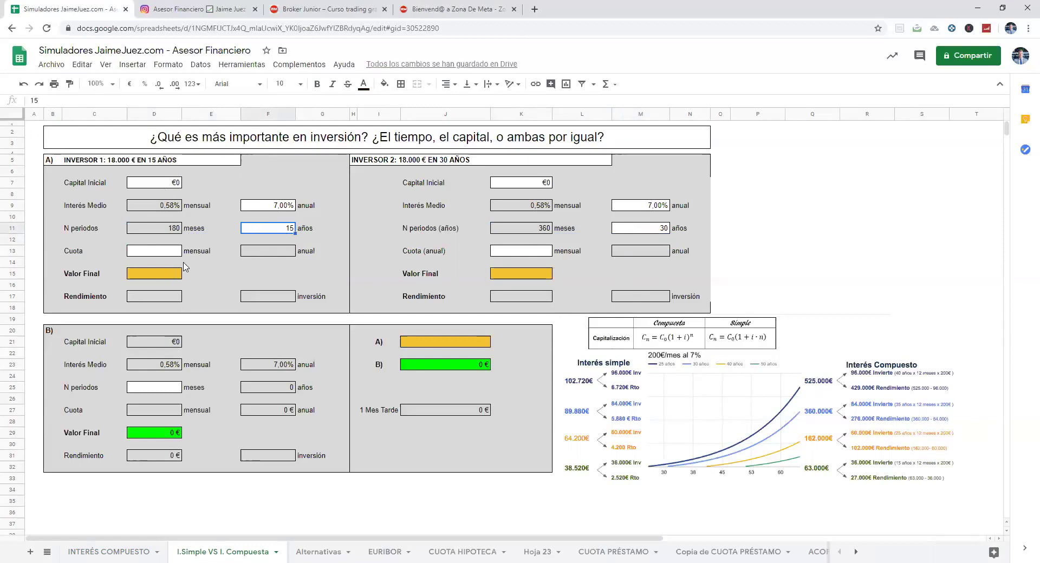
left_click(170, 255)
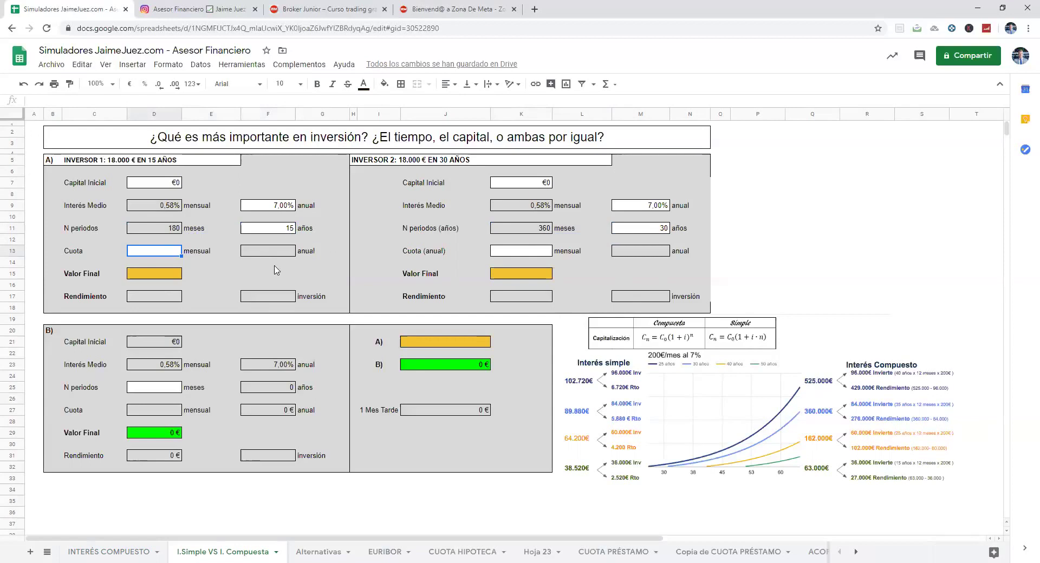
key("Return")
key("Return")
left_click(272, 255)
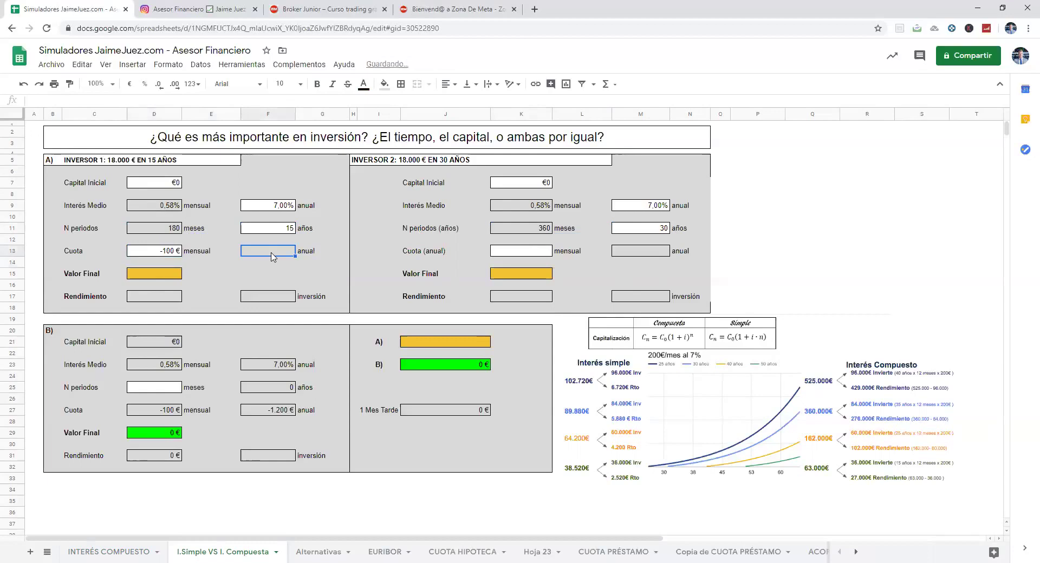
type("+")
key("Left")
key("Left")
type("*12")
key("Return")
Copy Inversor 1's Cuota cells D13:F13 to Inversor 2, starting at K13.
left_click(275, 254)
left_click_drag(173, 254, 269, 252)
key("ctrl+c")
left_click(514, 252)
key("ctrl+v")
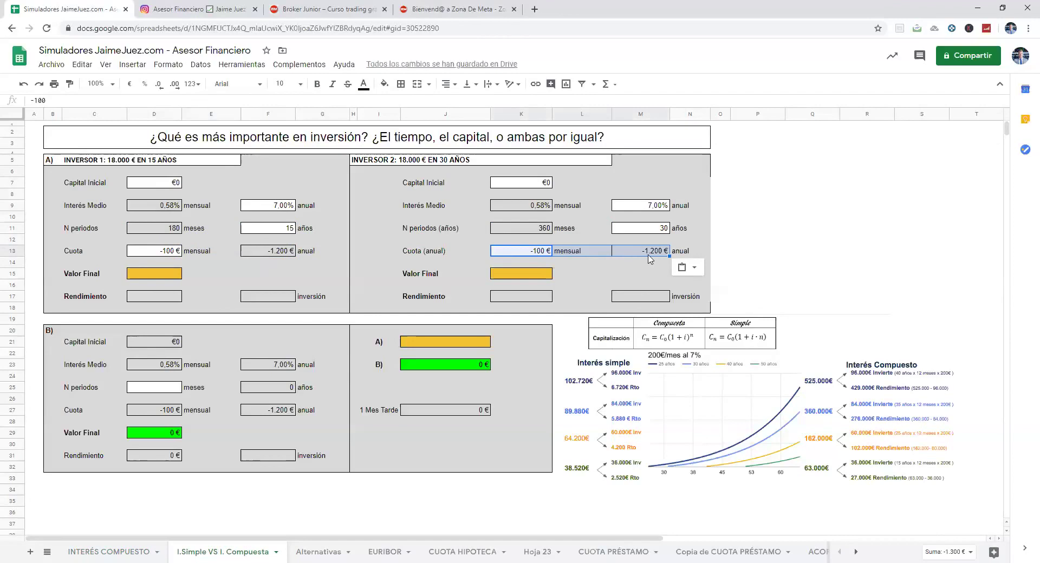
Calculate Inversor 1's total inversión in F17 by multiplying the annual Cuota by the years (F13*F11).
left_click(277, 300)
type("+")
key("Up")
key("Up")
key("Up")
key("Up")
type("*")
key("Up")
key("Up")
key("Up")
key("Up")
key("Up")
key("Up")
key("Return")
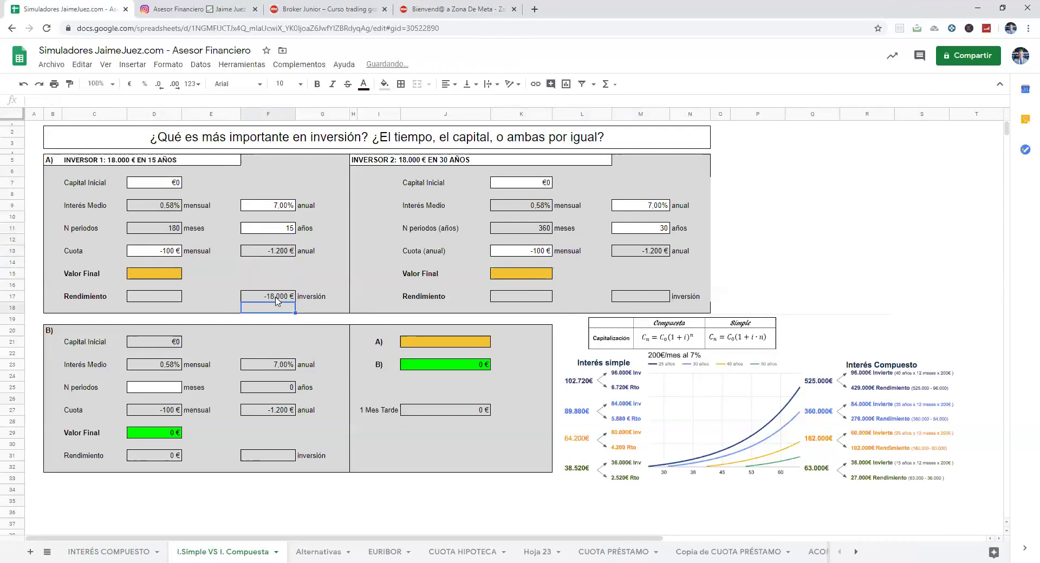
Copy the inversión formula from F17 to M17 for Inversor 2.
left_click(277, 299)
key("ctrl+c")
left_click(630, 297)
key("ctrl+v")
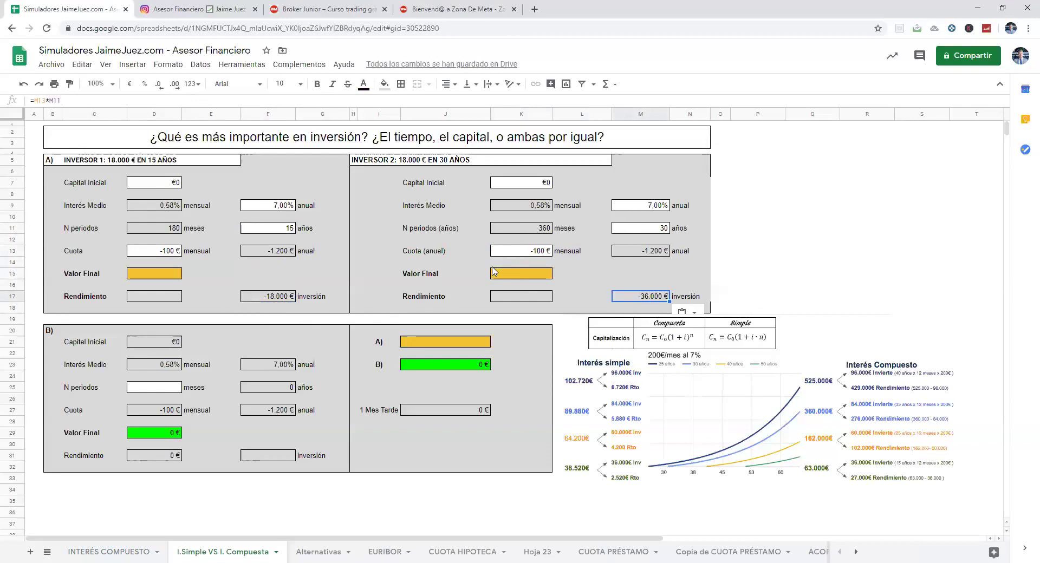
Change Inversor 2's monthly Cuota in K13 to -50.
left_click(520, 254)
type("-50")
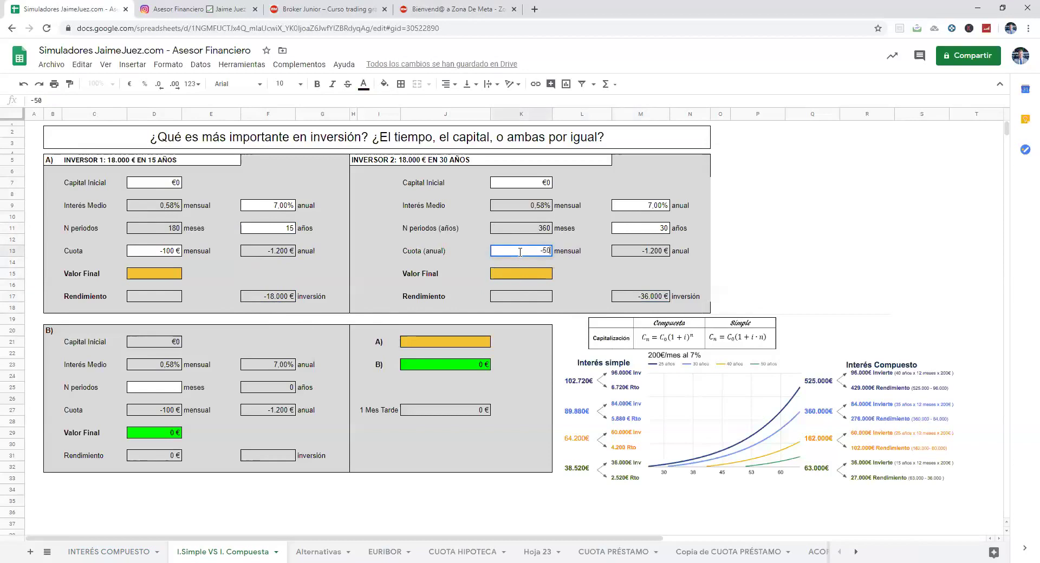
key("Return")
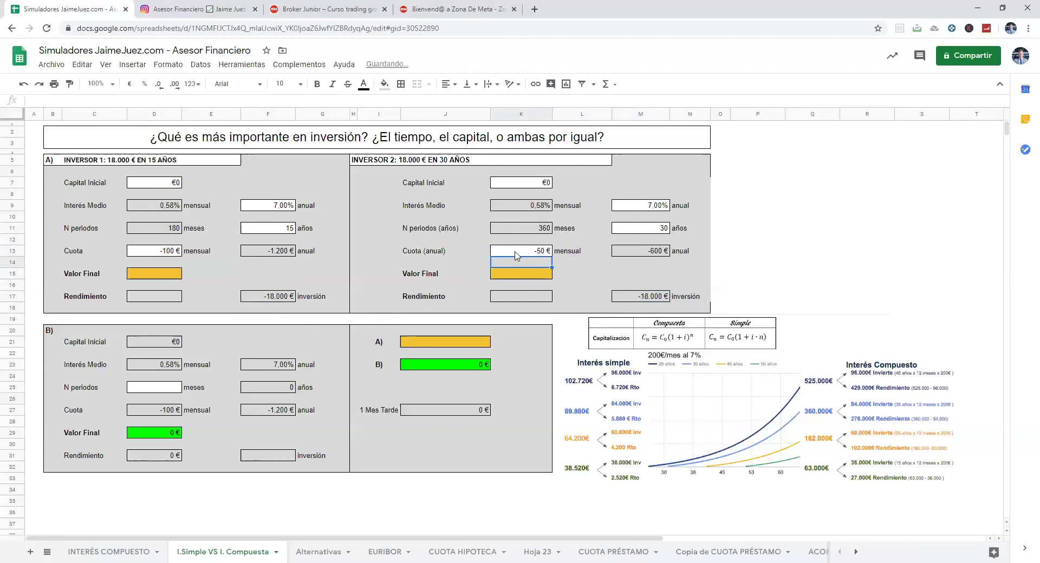
left_click(536, 253)
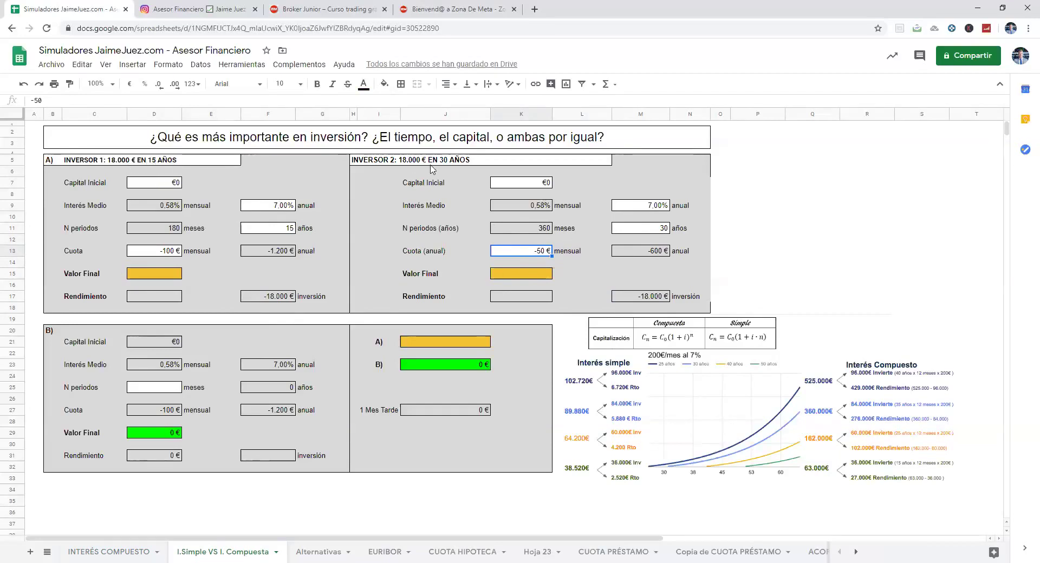
left_click(646, 210)
key("Left")
key("Left")
key("Left")
key("Left")
key("Left")
key("Left")
key("Left")
key("Left")
key("Left")
left_click(627, 198)
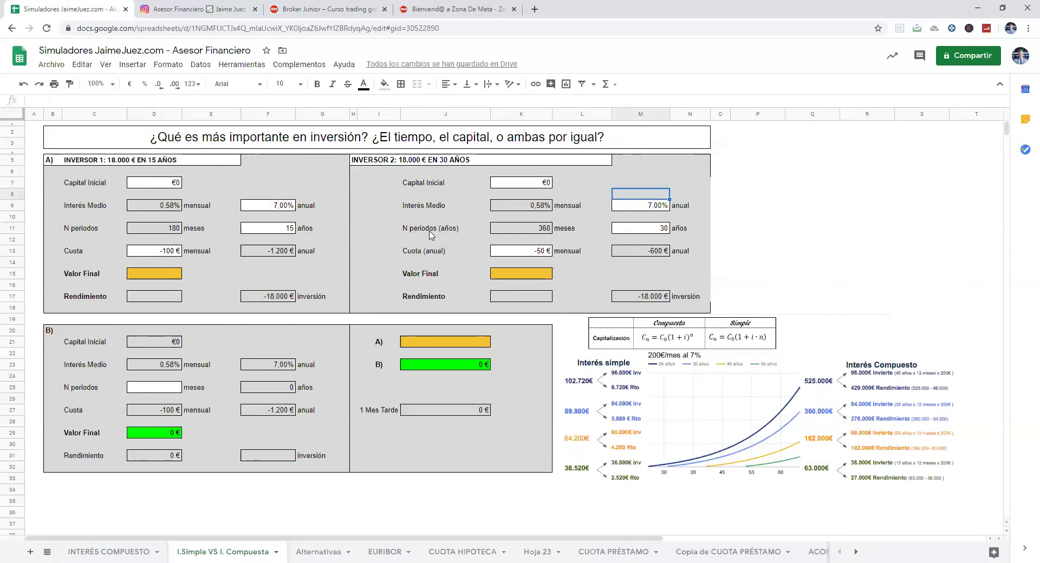
Calculate Inversor 1's Valor Final in D15 with the VF function, using D9, D11, D13 and D7 as its arguments.
left_click(160, 273)
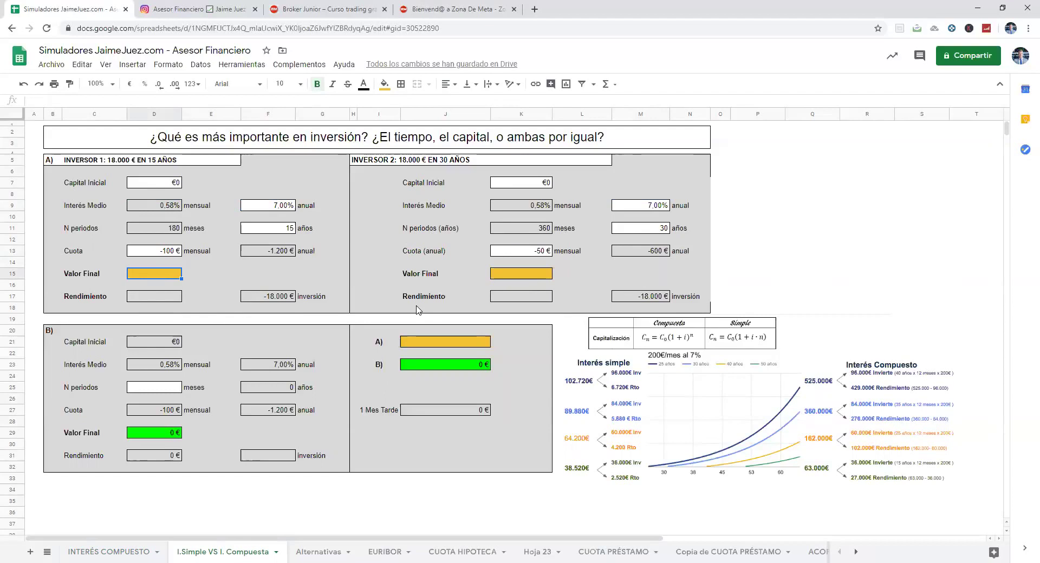
type("+")
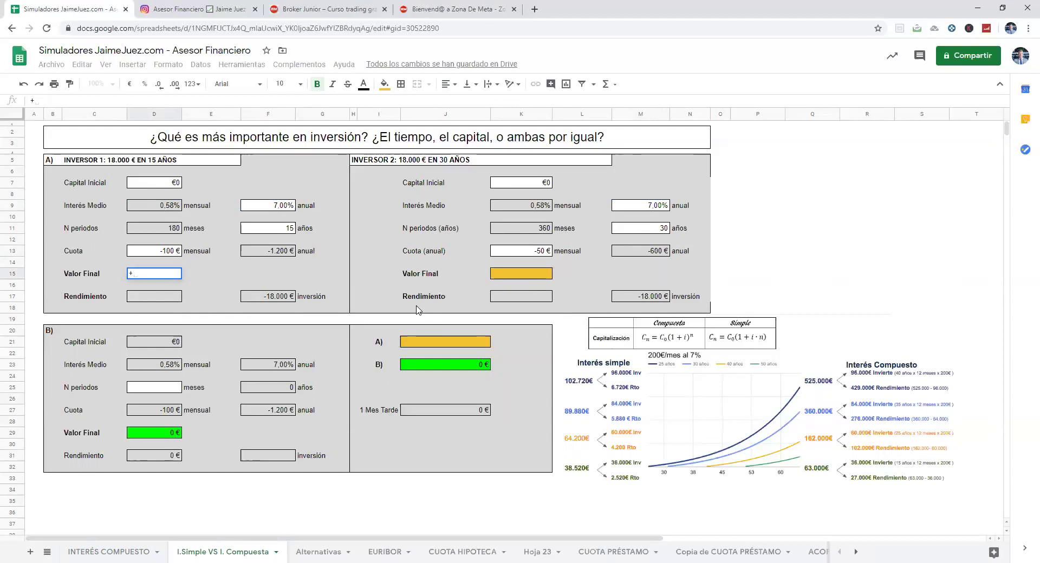
type("vf")
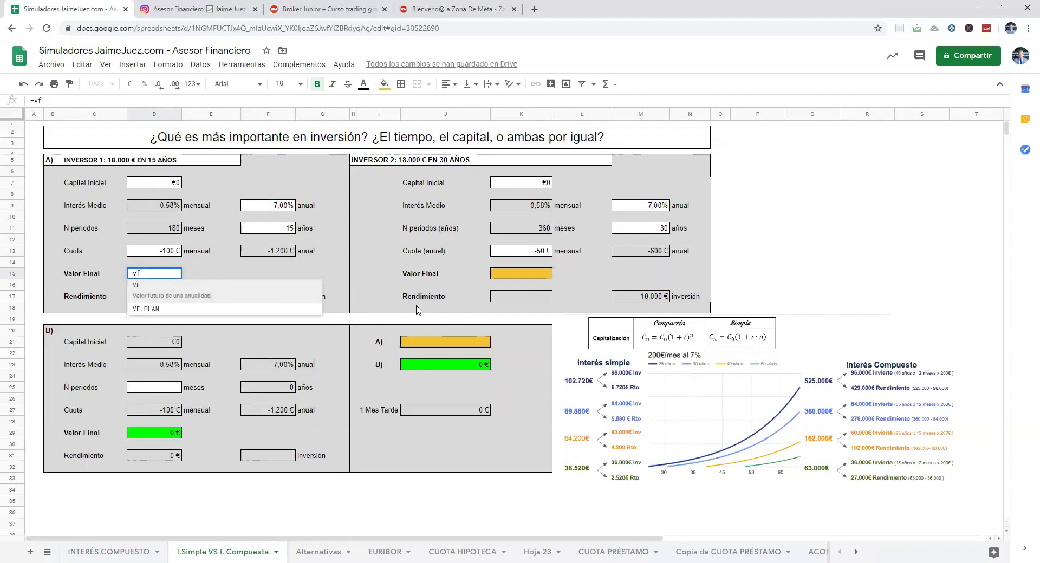
type("(")
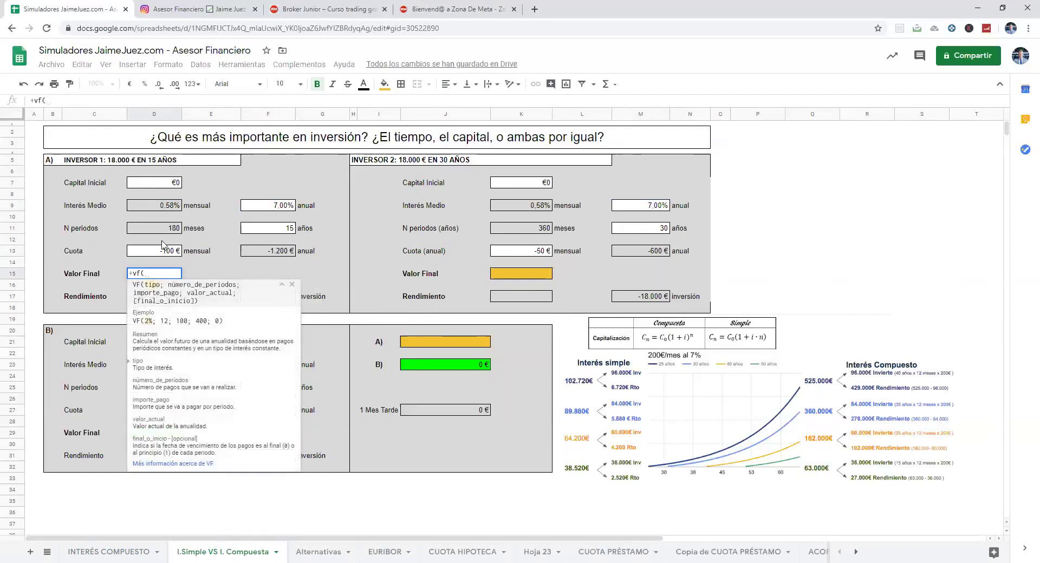
left_click(166, 209)
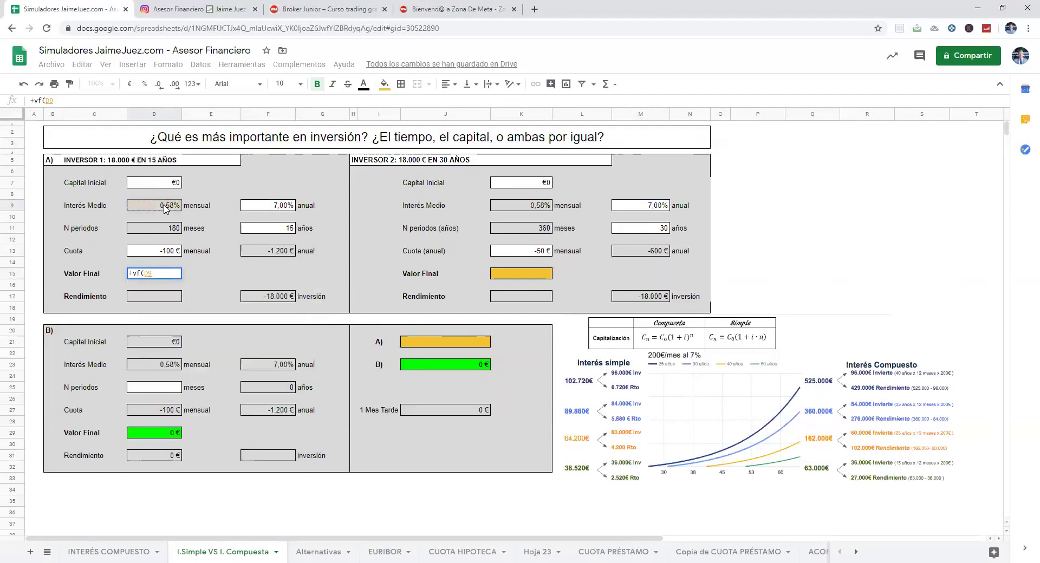
type(";")
left_click(163, 229)
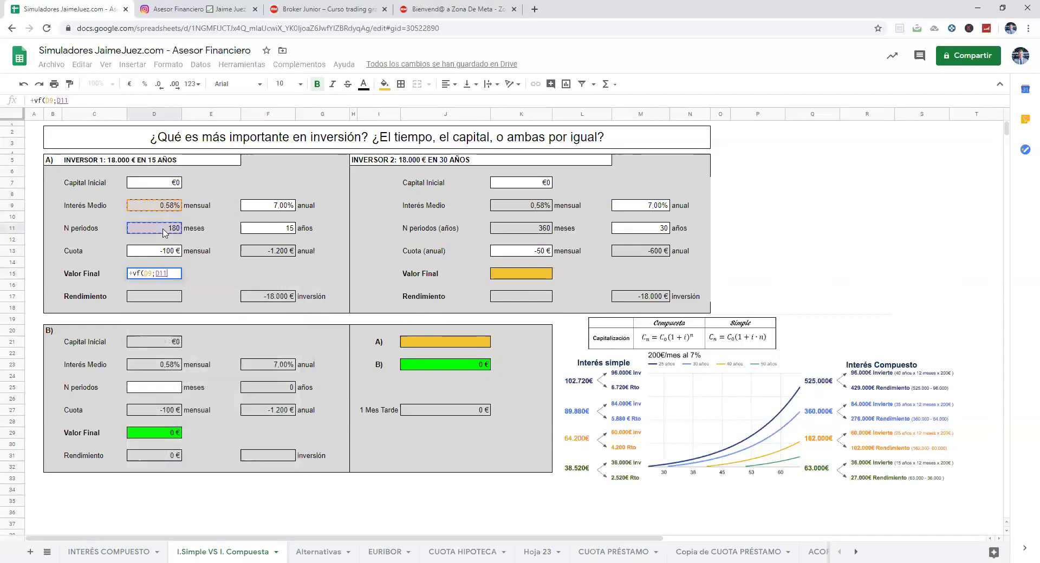
type(";")
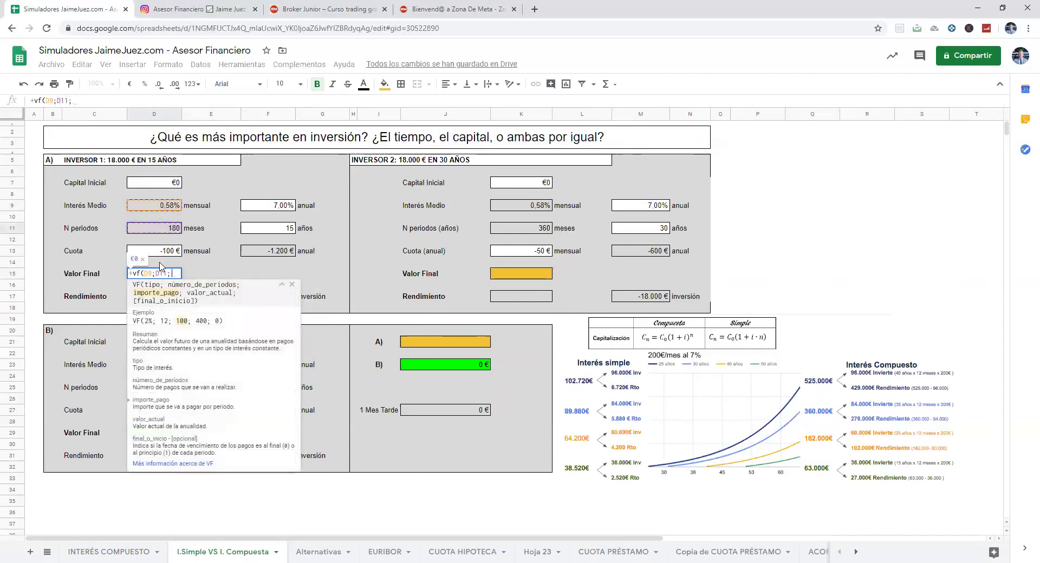
left_click(170, 253)
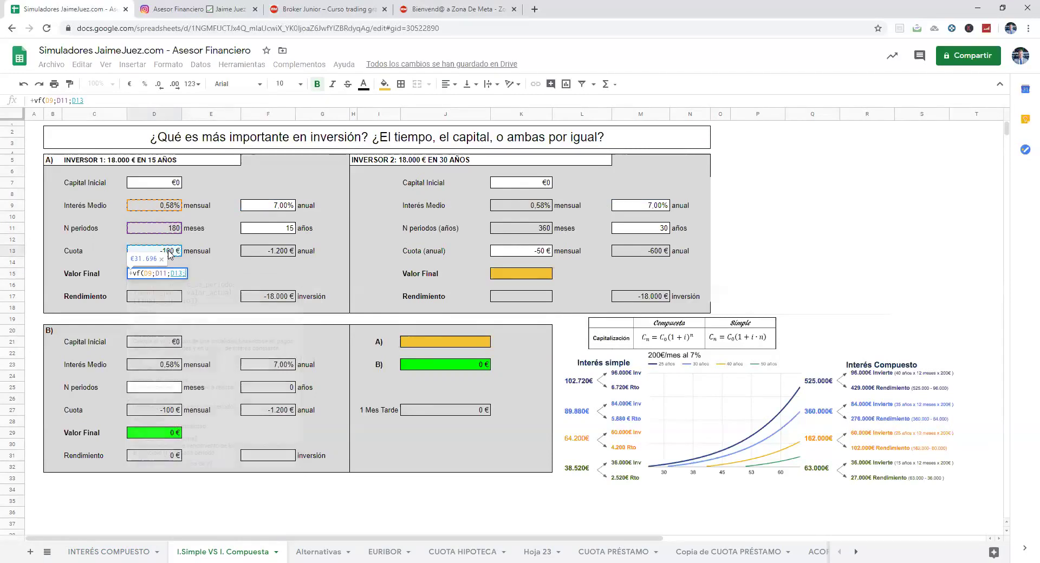
type(";")
left_click(155, 185)
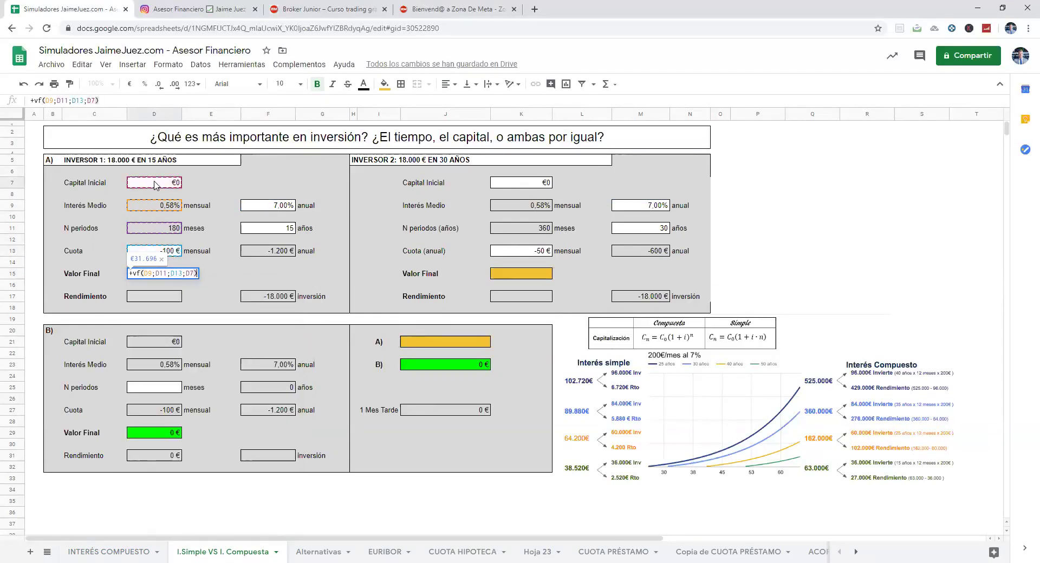
key("Return")
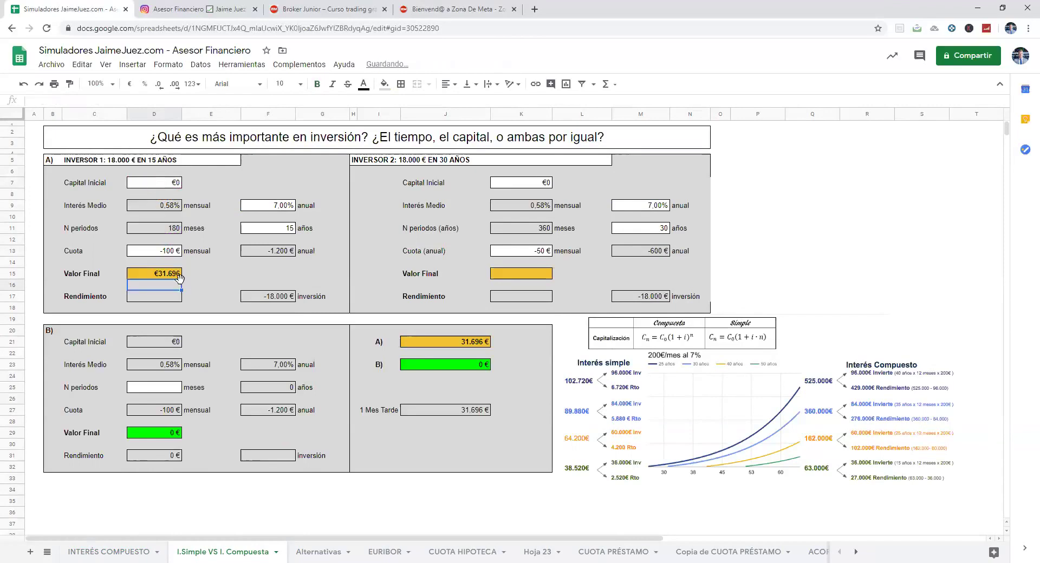
left_click(156, 275)
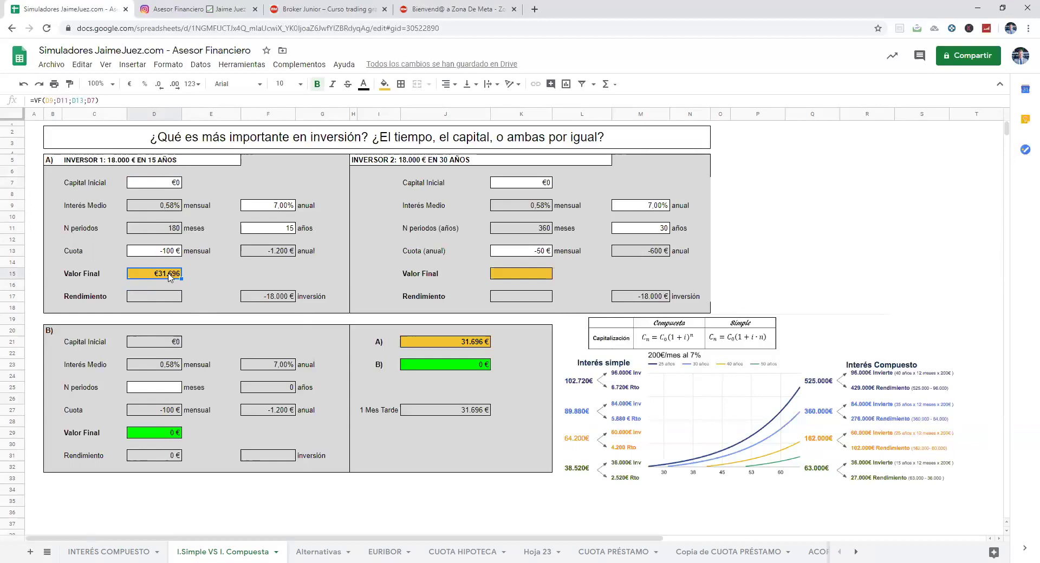
Calculate Inversor 1's Rendimiento in D17 by adding the Valor Final and the inversión (D15+F17).
left_click(154, 297)
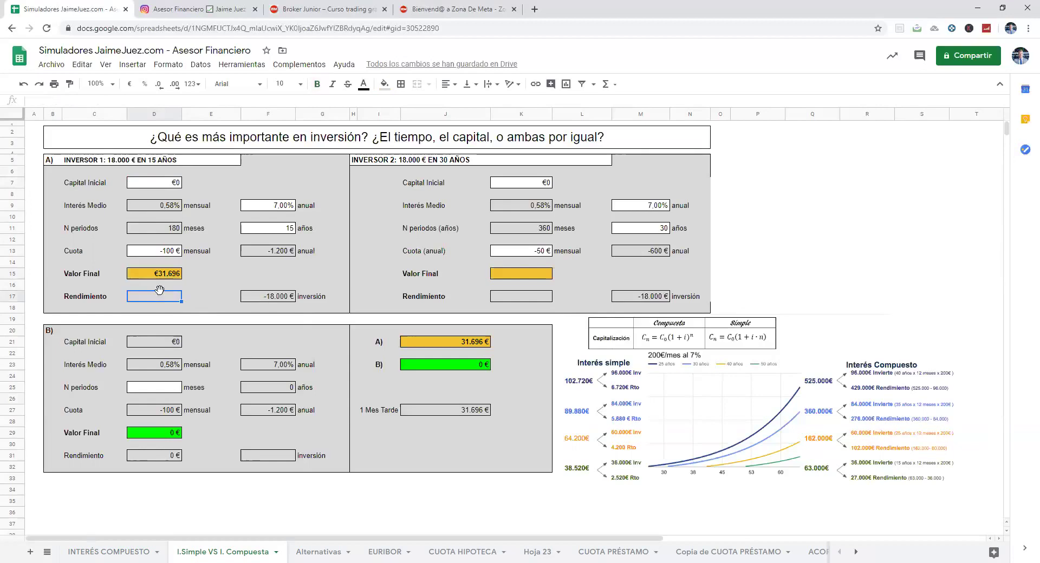
type("+")
left_click(160, 290)
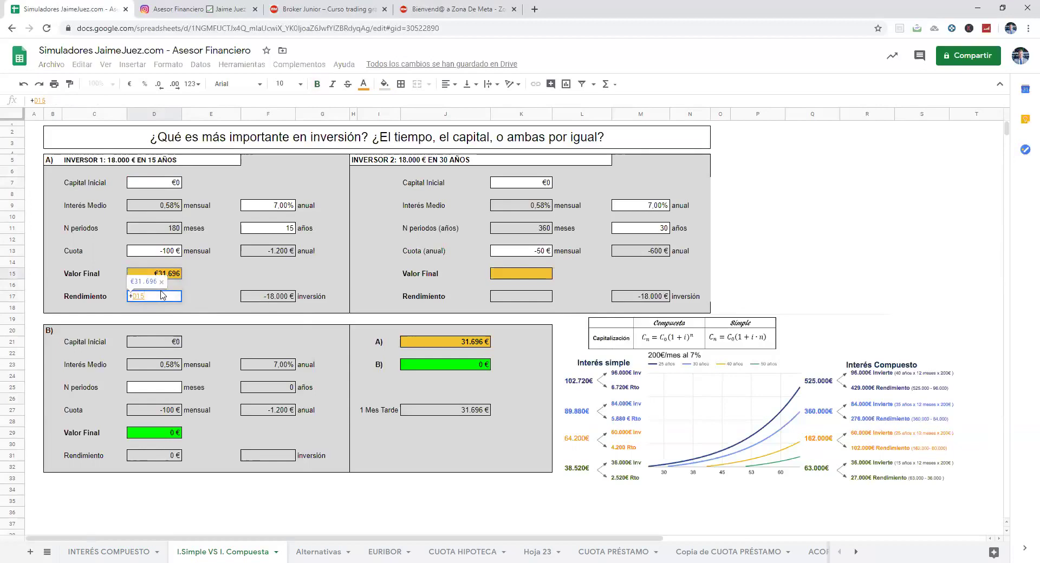
type("+")
left_click(274, 298)
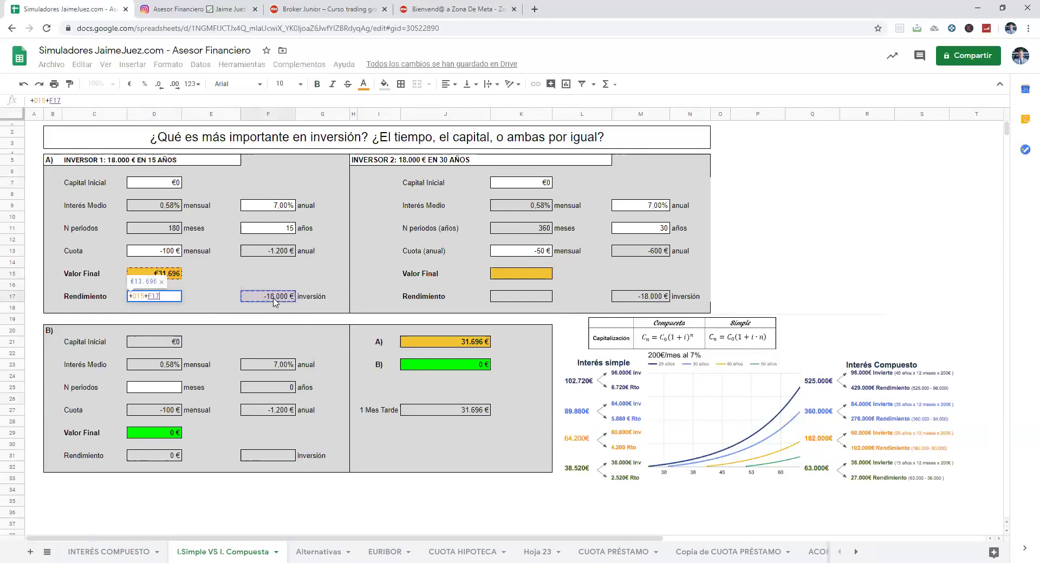
key("Return")
Copy Inversor 1's Valor Final and Rendimiento formulas from D15:D17 to Inversor 2, starting at K15.
left_click(167, 277)
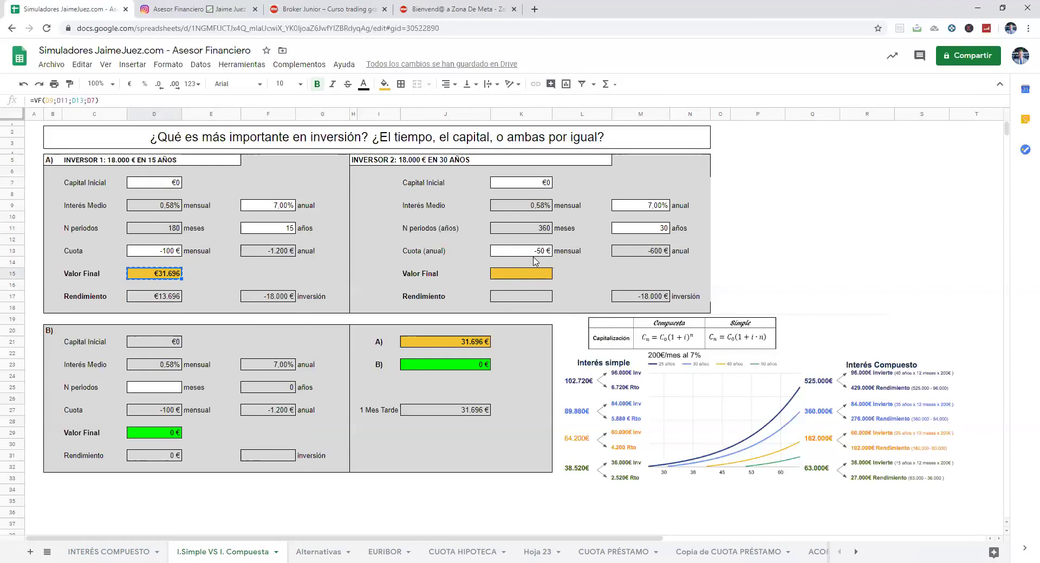
left_click(531, 278)
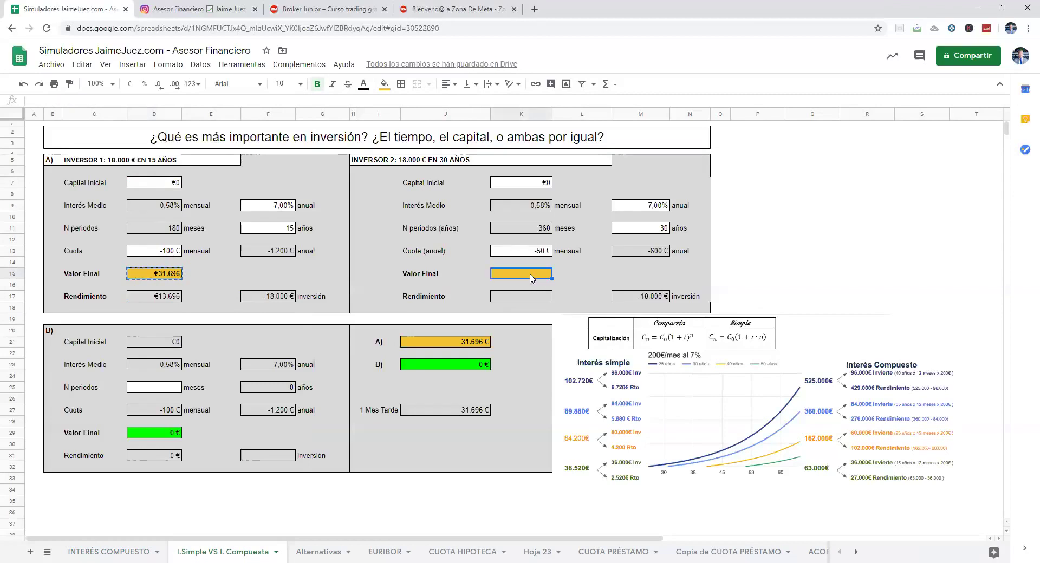
left_click_drag(167, 280, 162, 296)
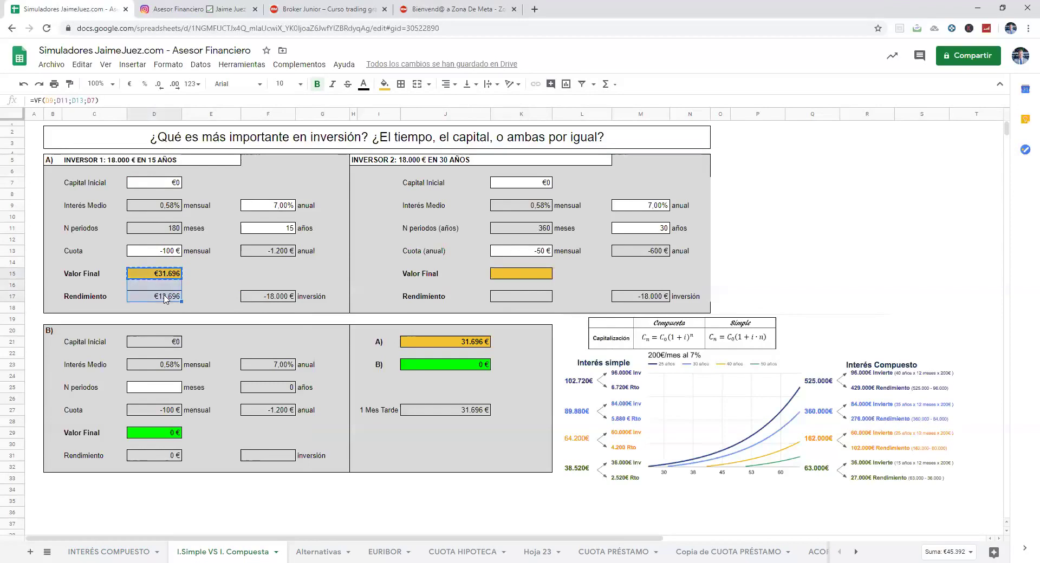
left_click(539, 275)
key("ctrl+v")
left_click(542, 276)
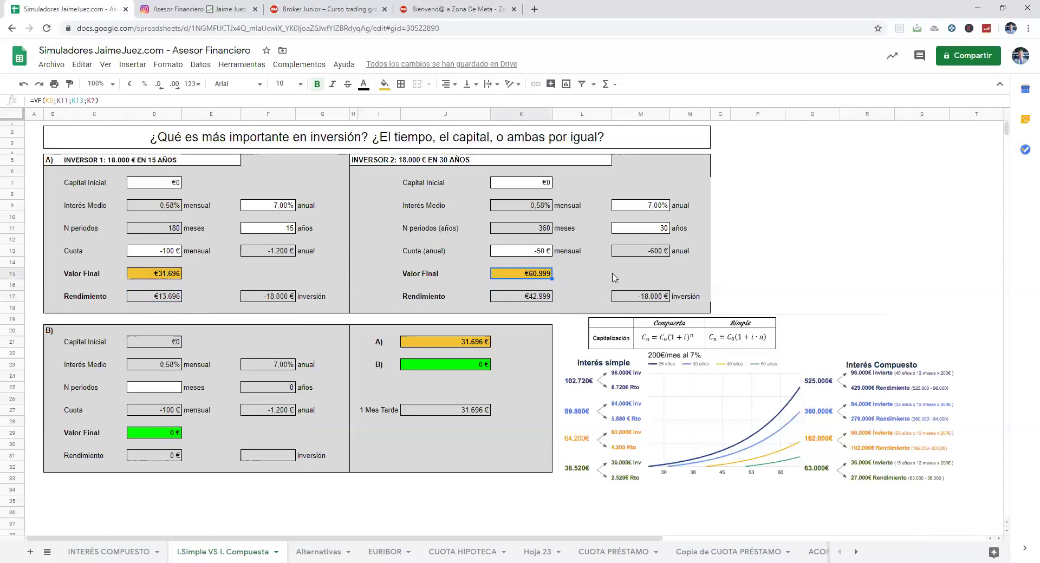
Try a monthly Cuota of -40 for Inversor 2 in K13 and compare the Valor Final with Inversor 1's.
left_click(665, 228)
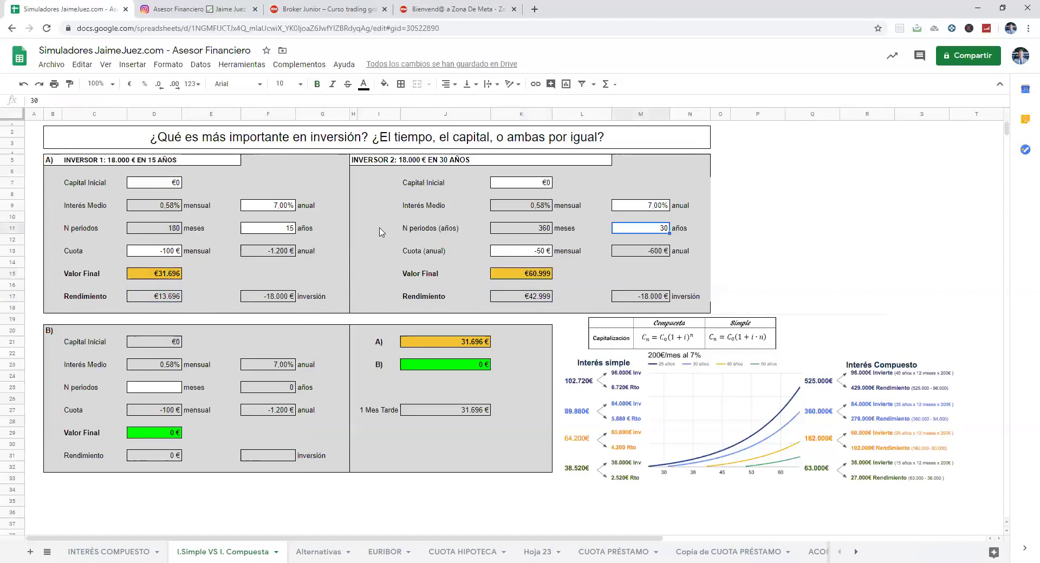
left_click(535, 255)
type("-40")
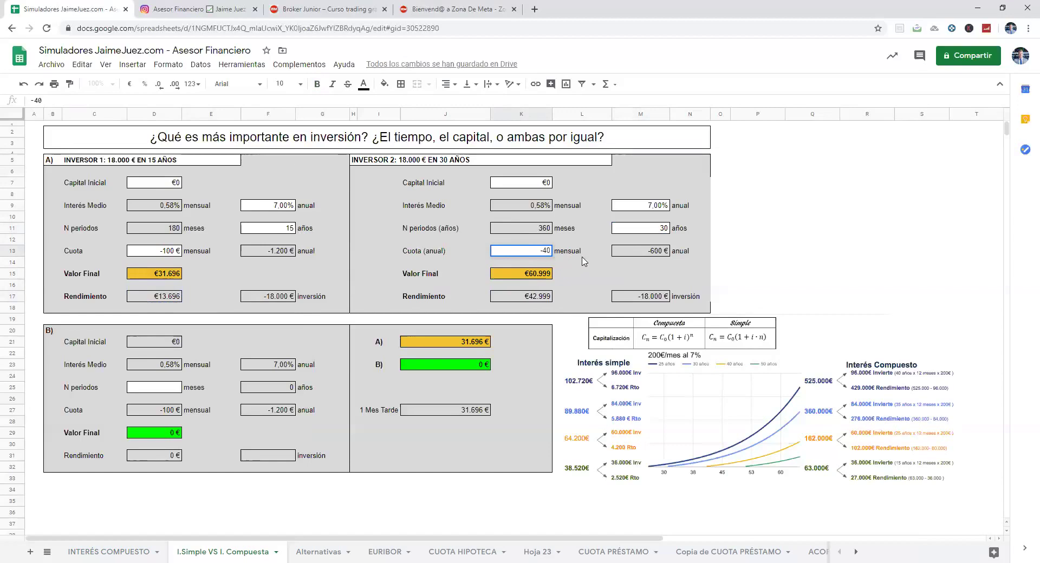
key("Return")
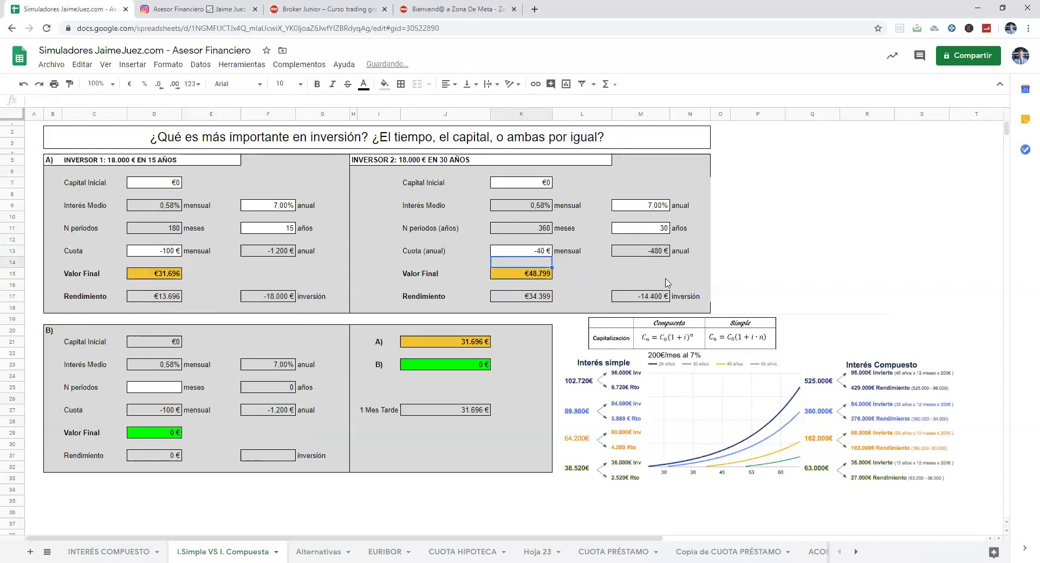
left_click(168, 274)
Set Inversor 2's monthly Cuota in K13 to -30 and check the total inversión.
left_click(546, 253)
type("-")
key("Return")
left_click(649, 302)
key("Left")
key("Left")
key("Left")
key("Left")
key("Left")
key("Left")
key("Left")
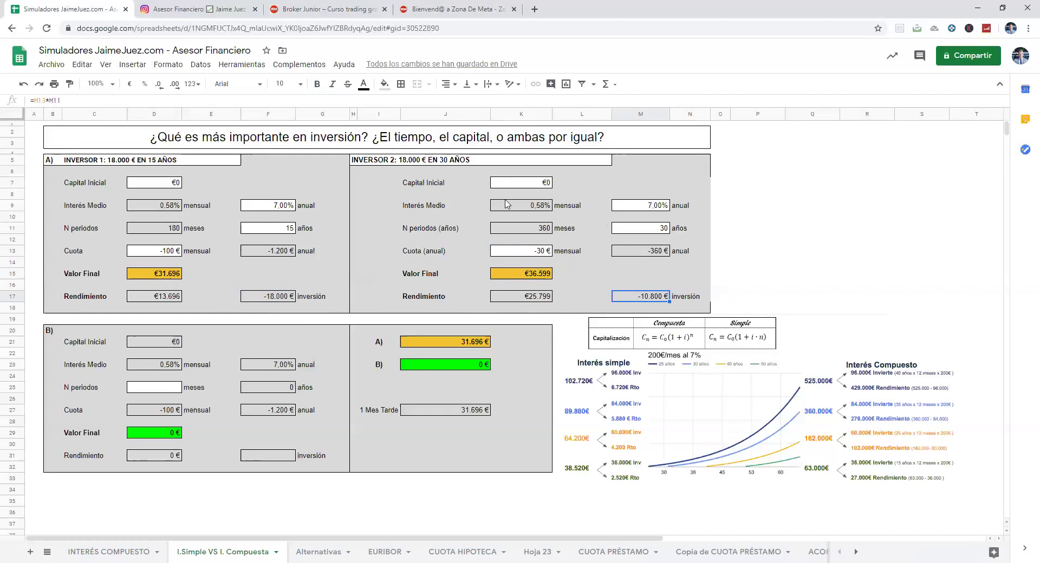
Set Inversor 1's monthly Cuota to -200 in D13 and the period to 30 years in F11, then review the results.
left_click(161, 251)
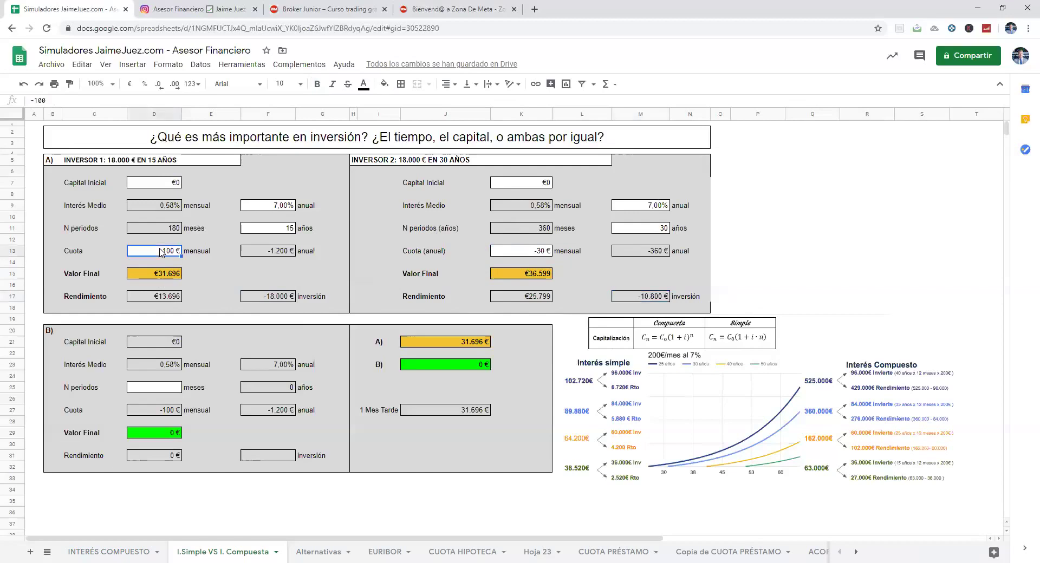
type("-200")
key("Return")
left_click(280, 230)
type("30")
key("Return")
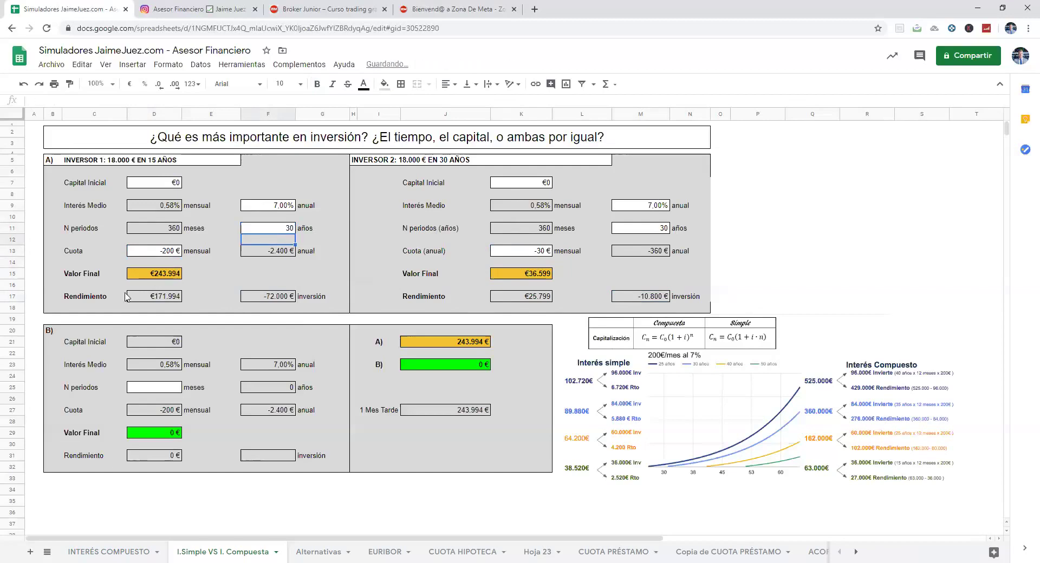
left_click(154, 278)
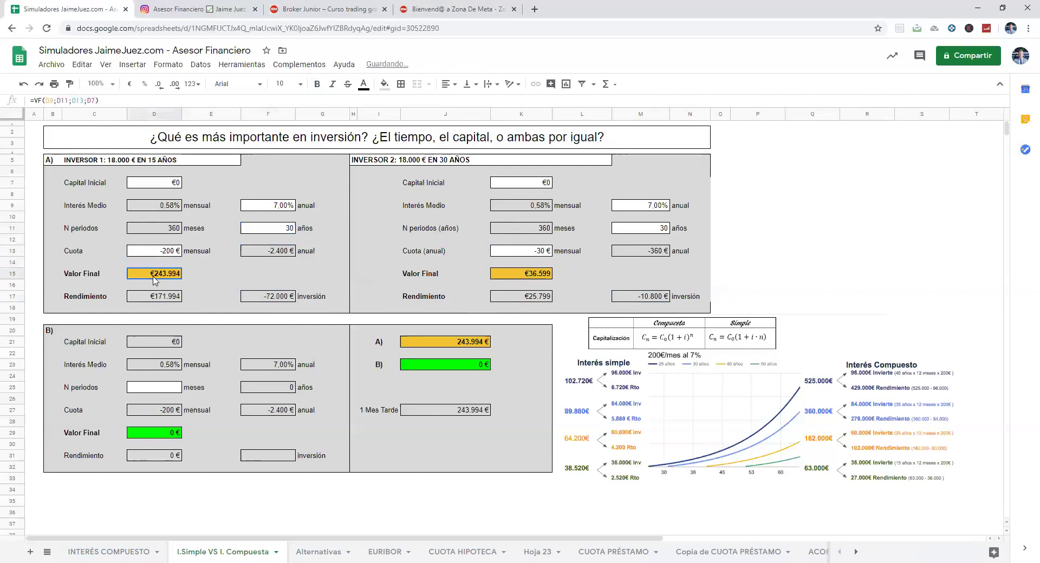
left_click(276, 302)
left_click(170, 302)
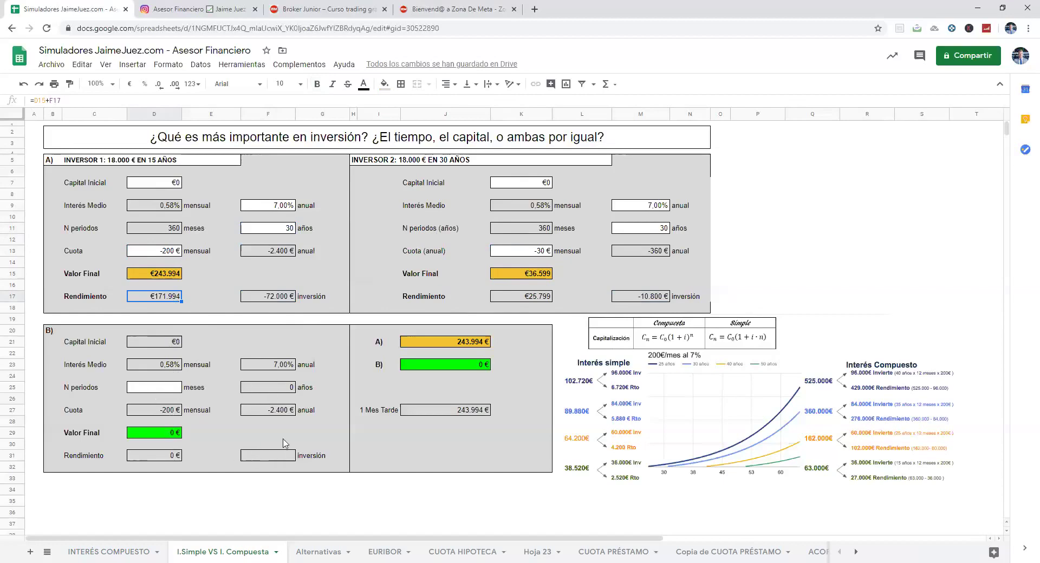
Enter 359 months as scenario B's N periodos in D23 to simulate starting one month late.
left_click(159, 389)
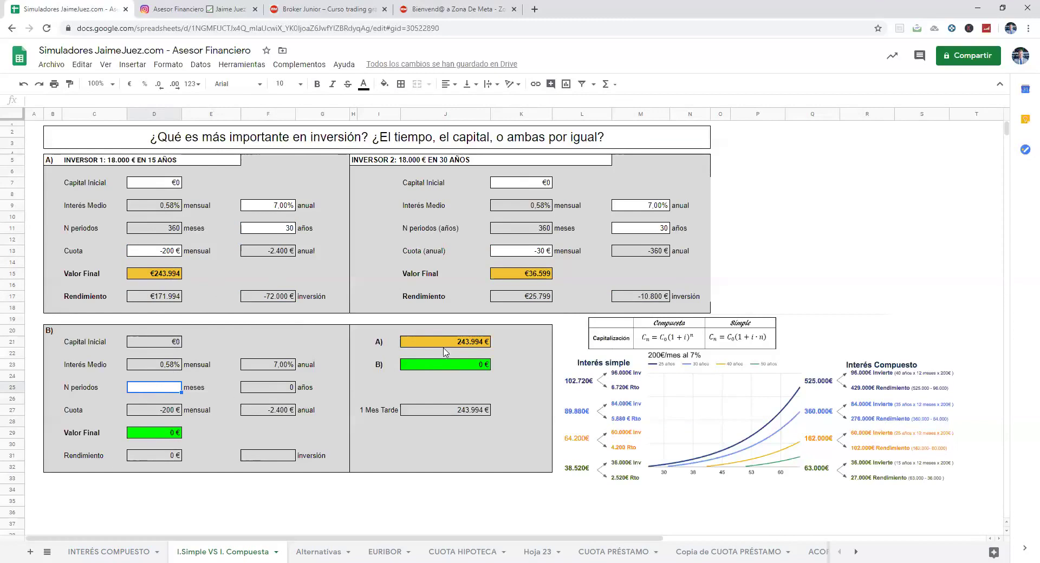
left_click(169, 230)
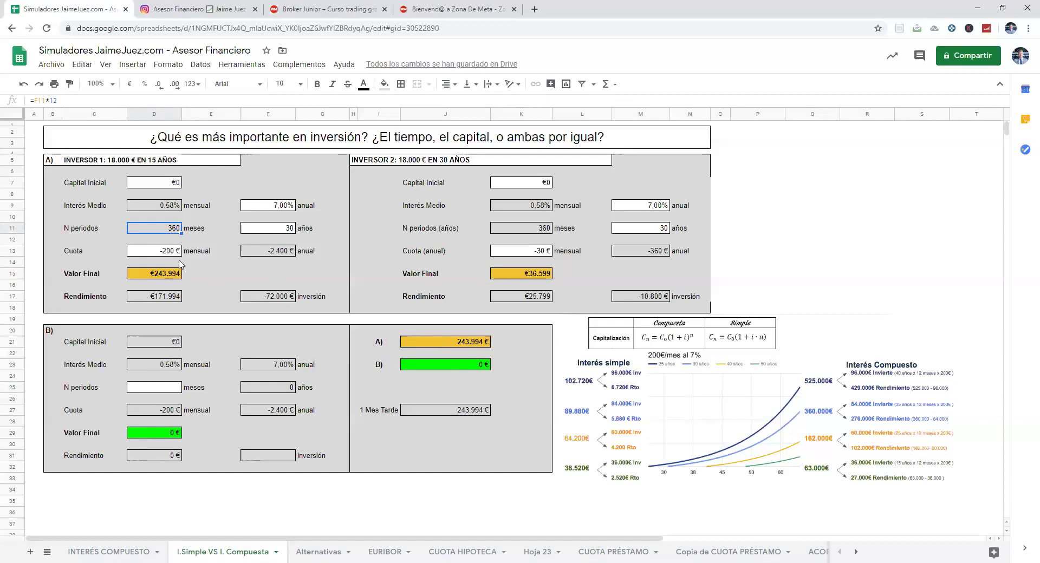
left_click(163, 388)
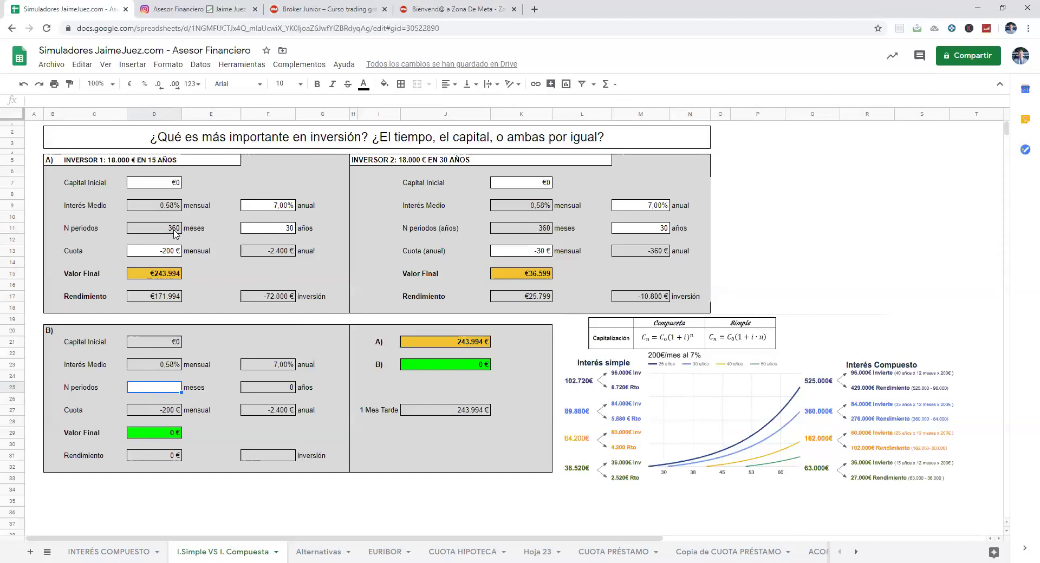
type("359")
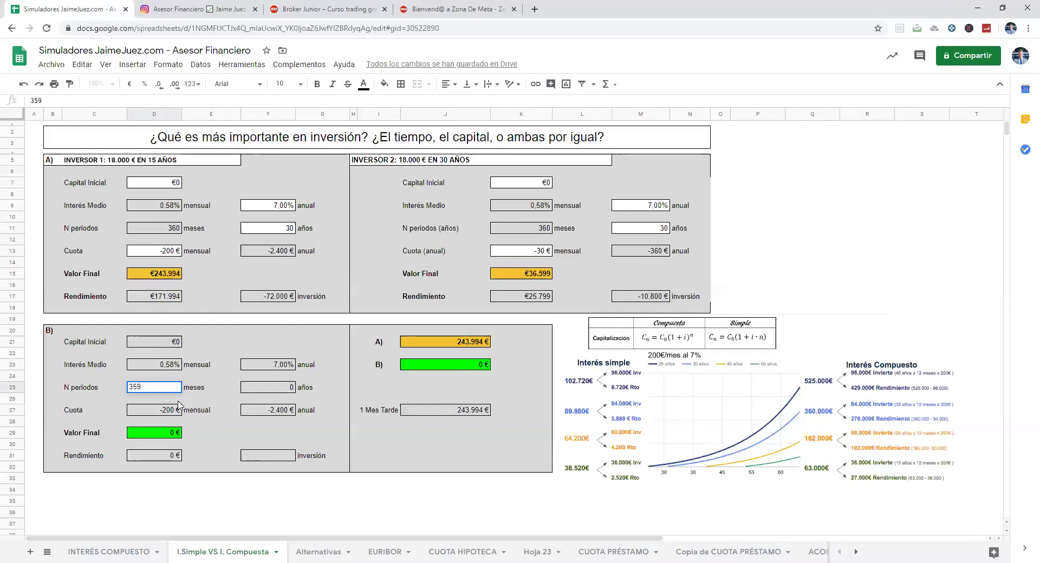
key("Return")
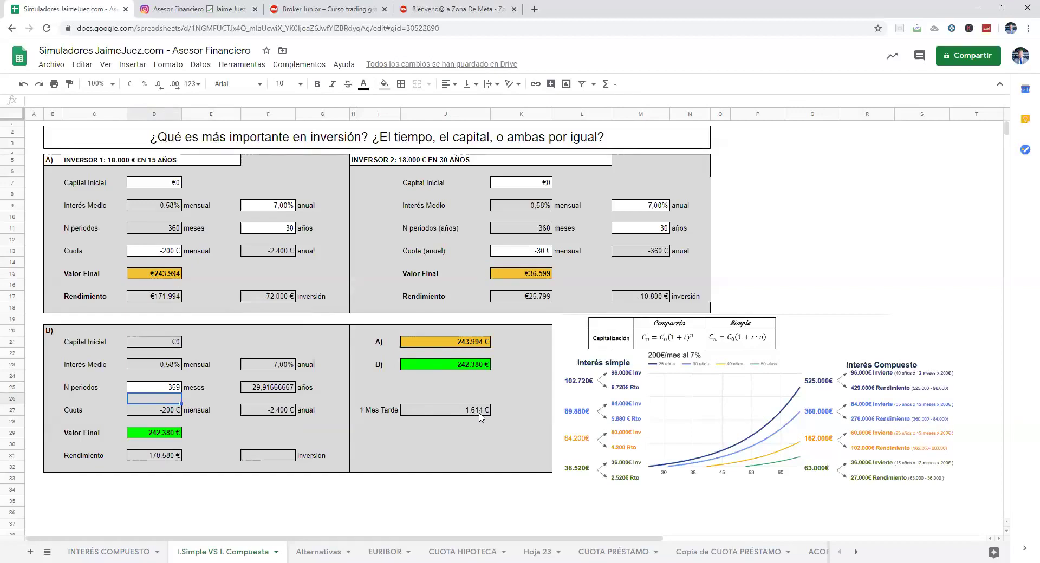
Set scenario B's N periodos in D23 to 348 months to simulate starting one year late.
left_click(168, 391)
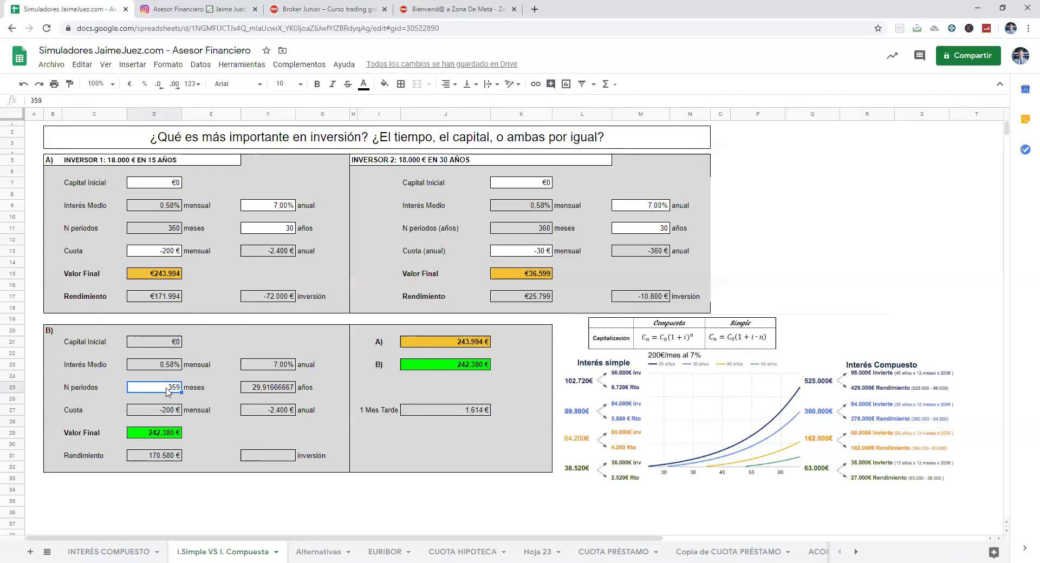
type("348")
key("Return")
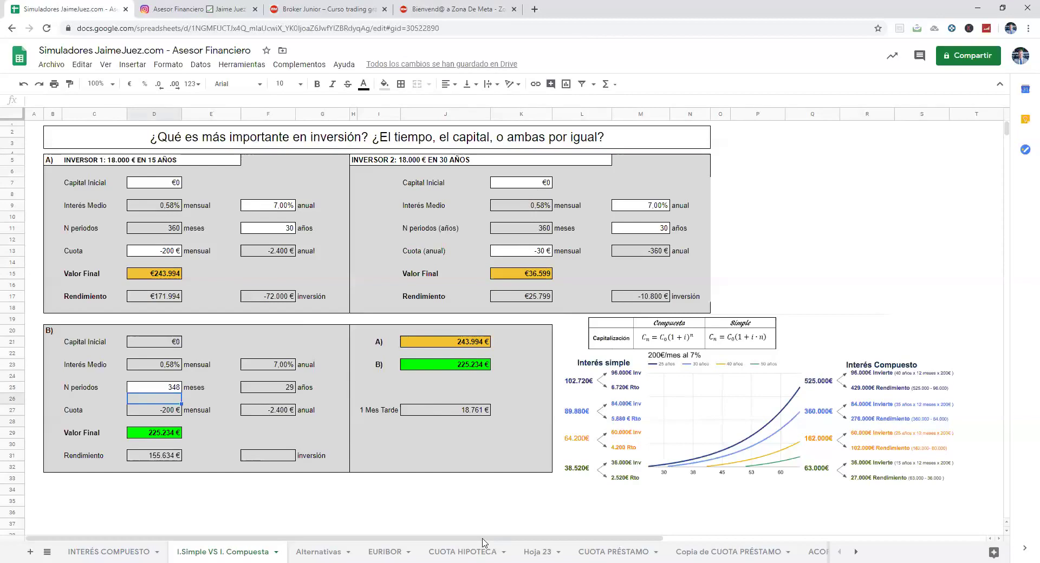
Open the Alternativas sheet at its investment input section.
left_click(295, 551)
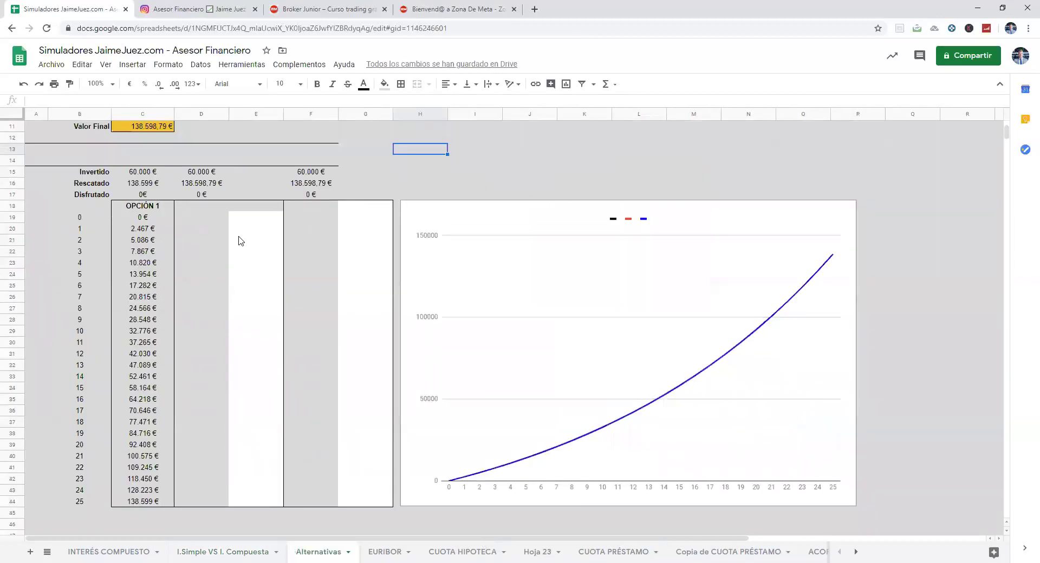
scroll(243, 239, "up", 1)
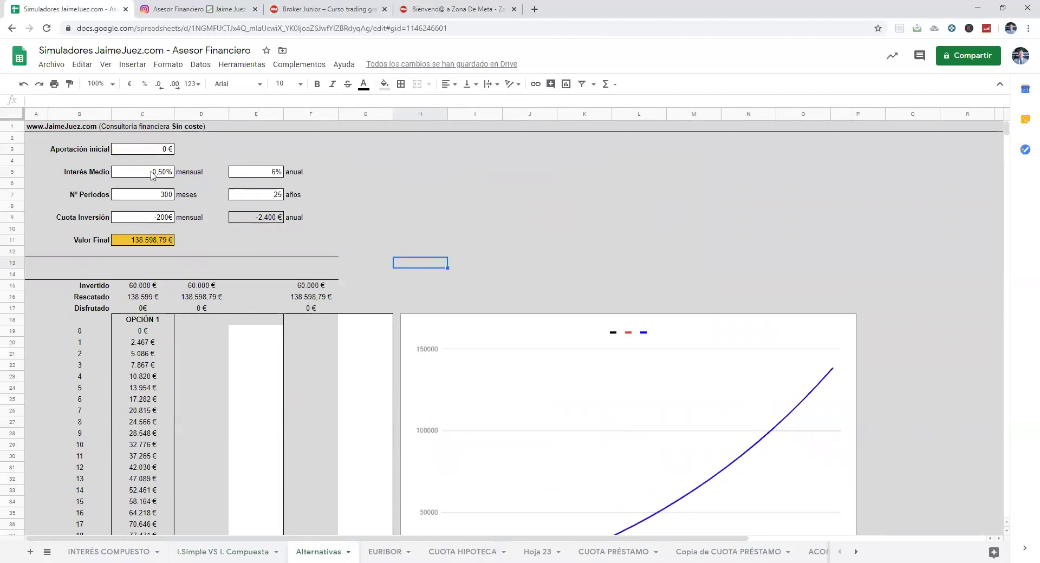
Examine the Alternativas inputs for number of periods and Cuota Inversión, and the start of the yearly growth table.
left_click(154, 198)
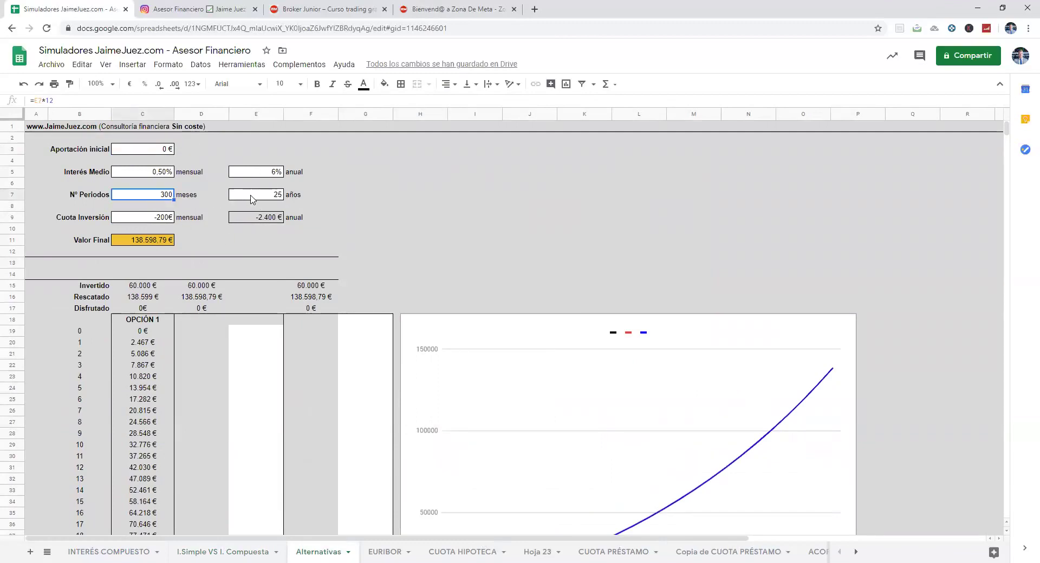
left_click(150, 221)
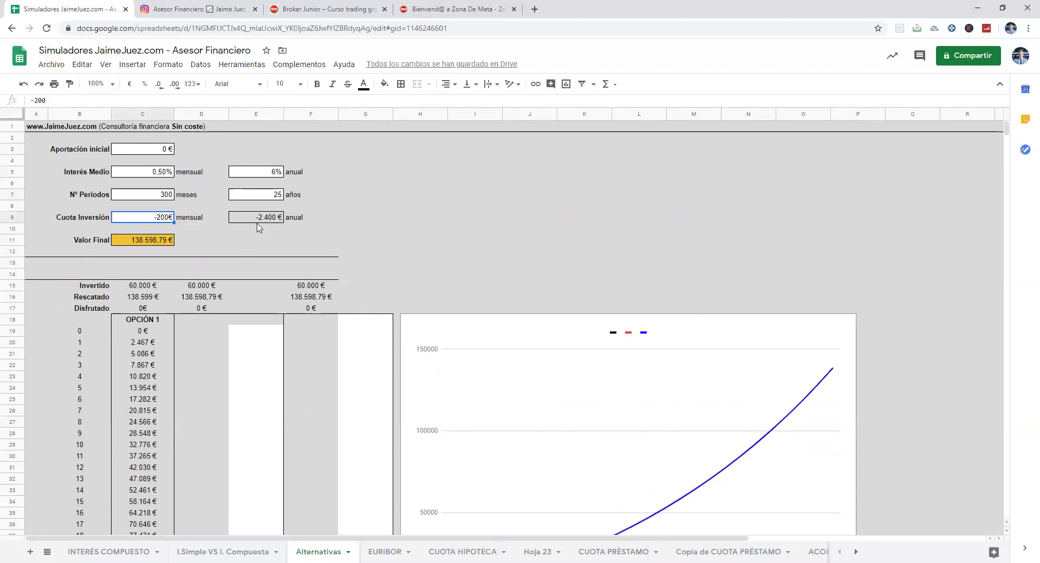
scroll(152, 373, "down", 1)
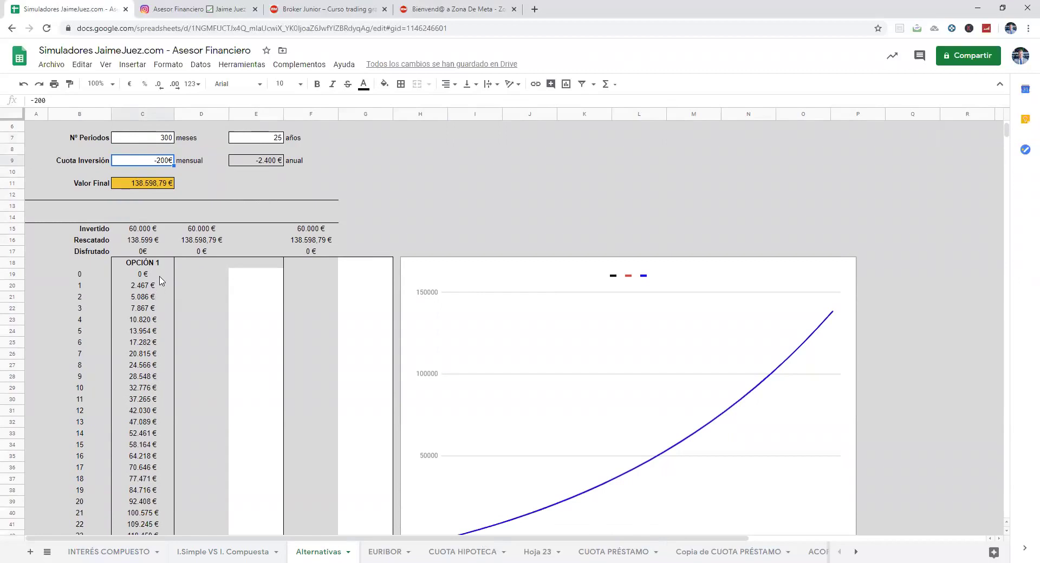
left_click(206, 278)
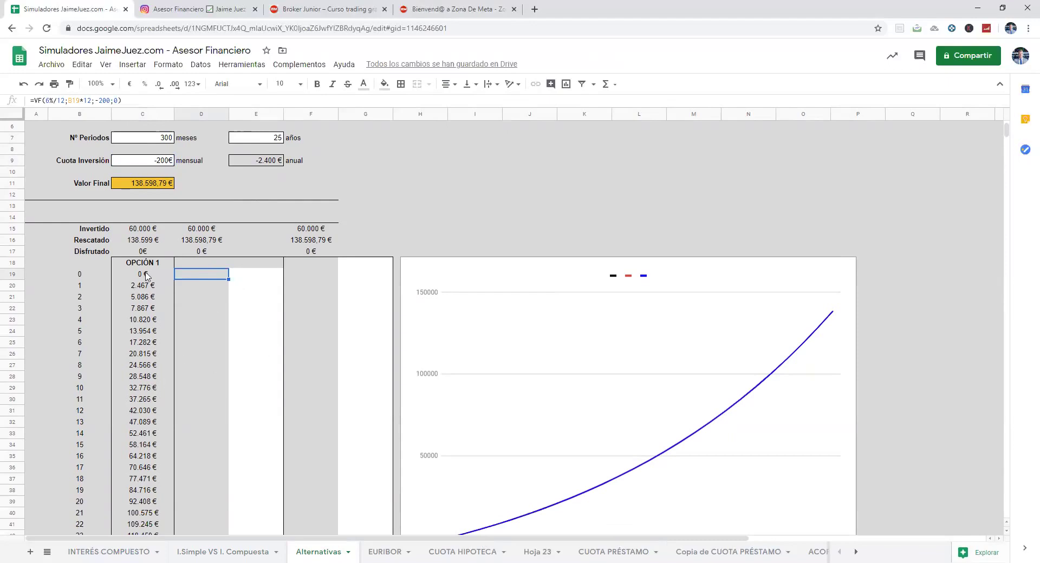
Reveal the hidden Opción 2 column by colouring the text of D18:D44 red.
scroll(184, 390, "down", 1)
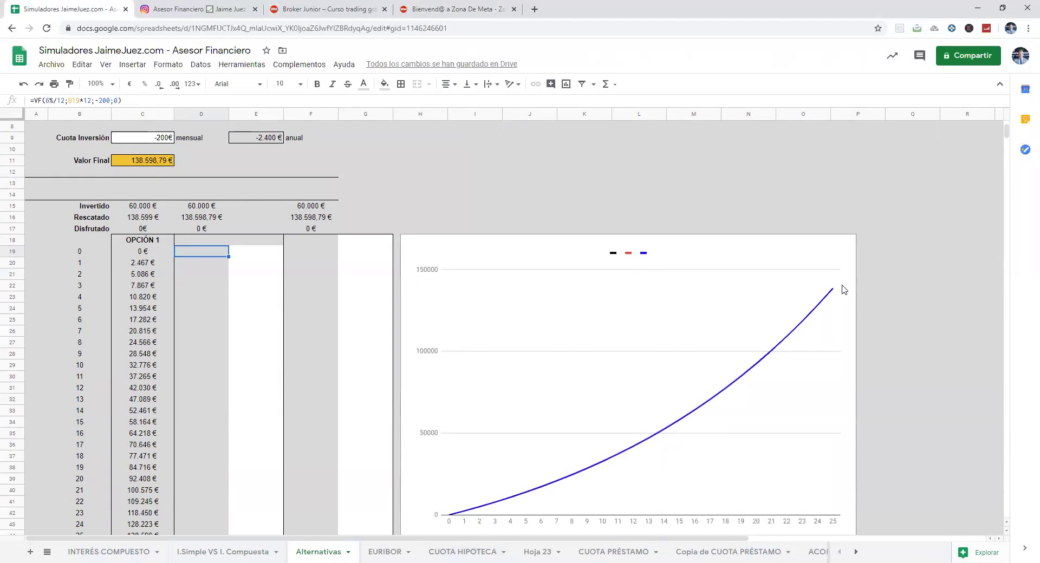
left_click(192, 236)
left_click_drag(191, 235, 198, 504)
left_click_drag(197, 448, 198, 490)
left_click(363, 84)
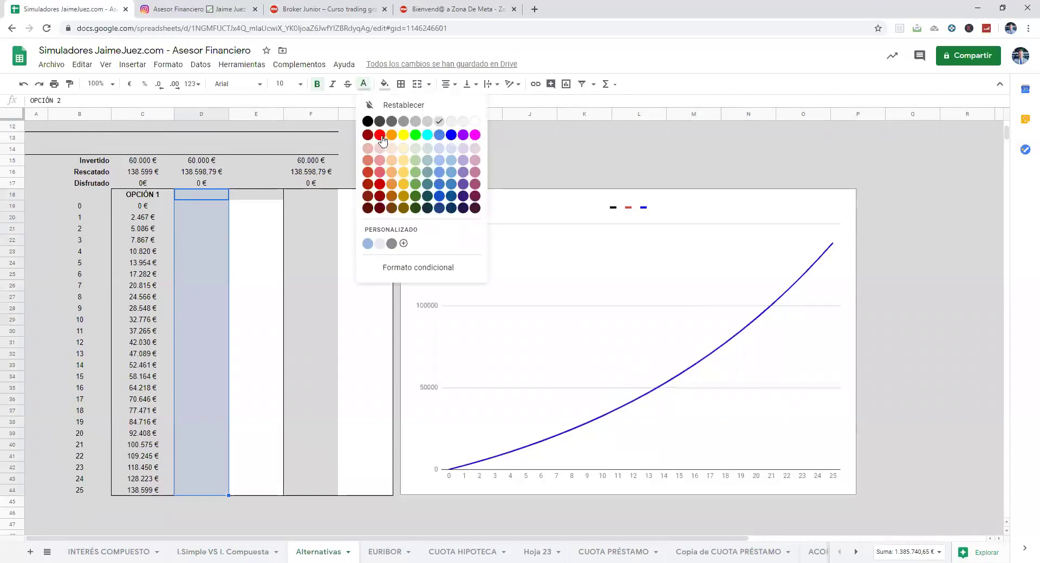
left_click(381, 185)
left_click(212, 208)
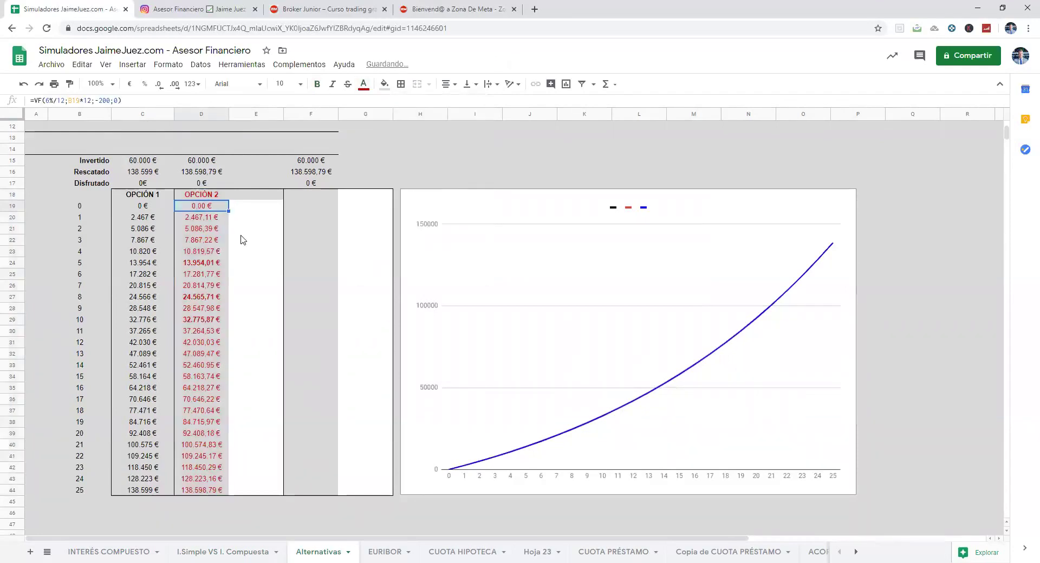
Remove the two decimals from the Opción 2 amounts in D19:D44 and check the Rescatado total in D16.
scroll(243, 241, "up", 1)
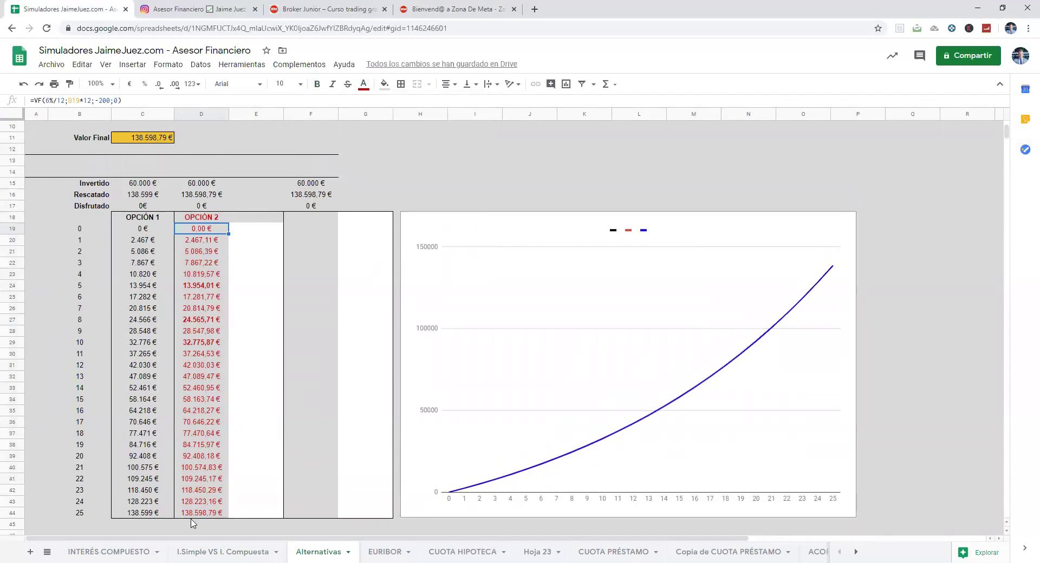
left_click_drag(210, 235, 192, 514)
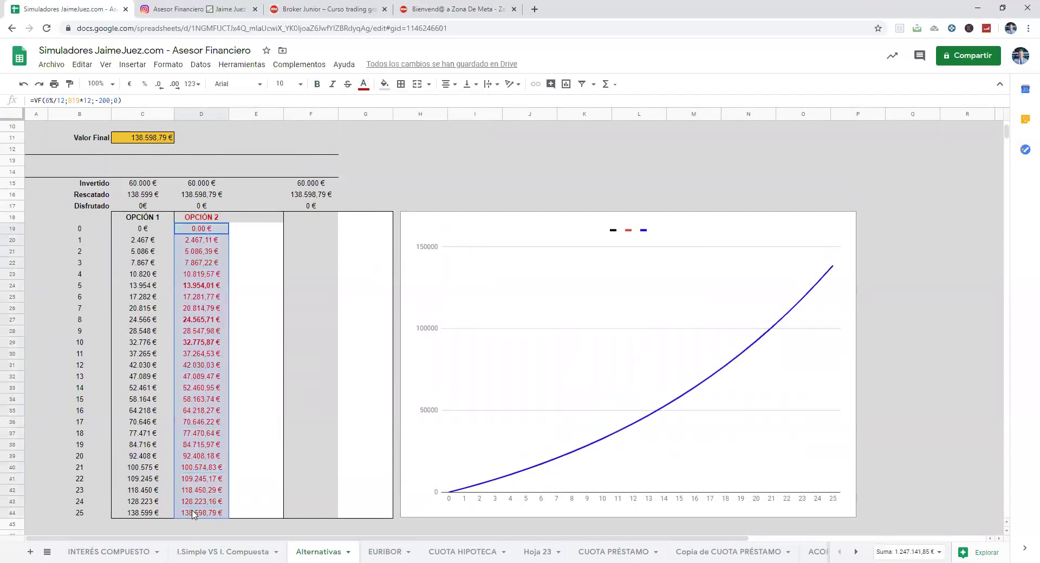
double_click(159, 84)
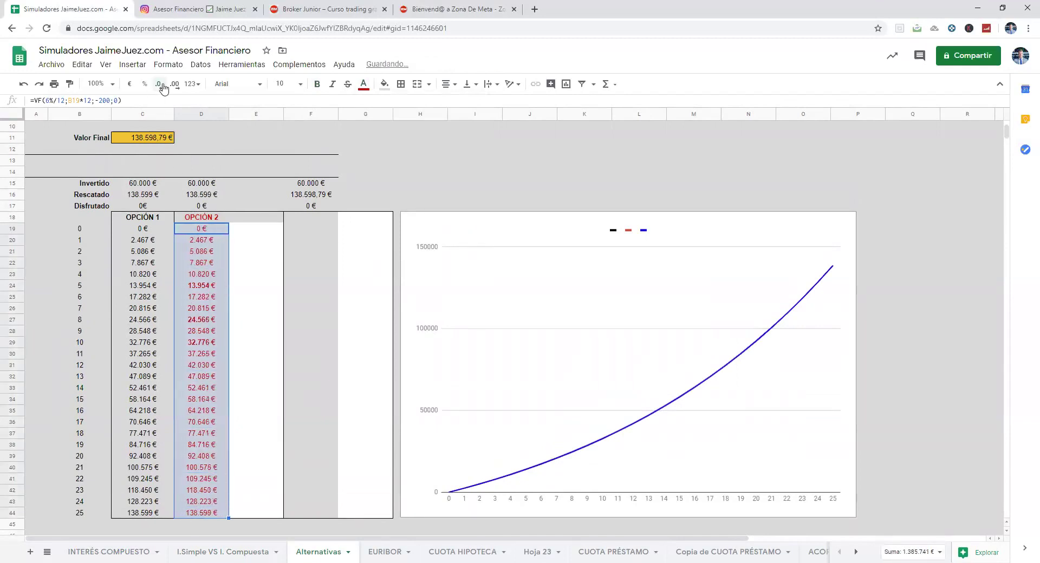
left_click(199, 185)
left_click(192, 197)
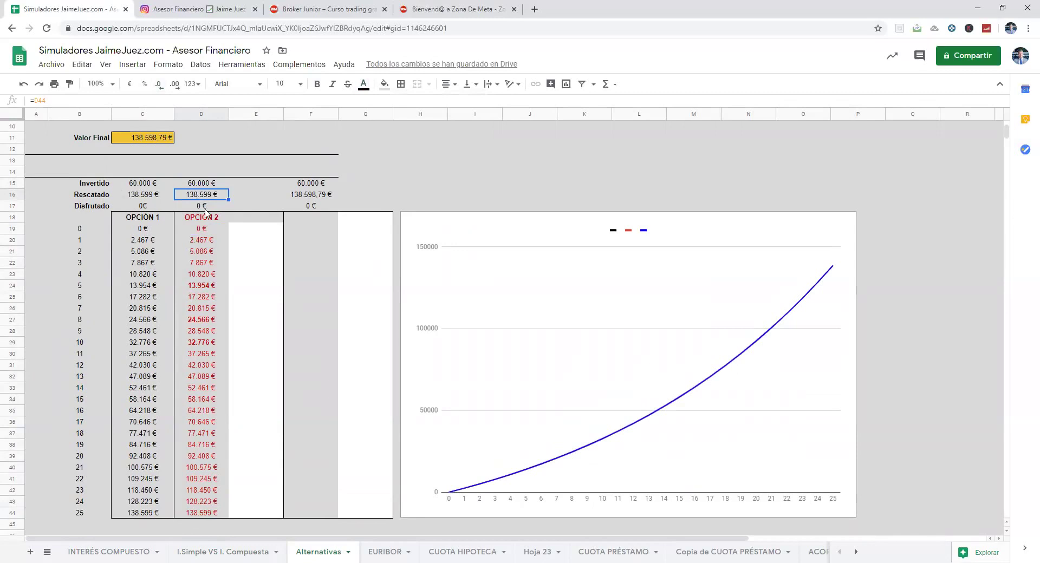
Enter 5000 € withdrawals for years 5, 8 and 10 in E24, E27 and E29, and check Opción 2's Disfrutado and Rescatado totals.
left_click(253, 289)
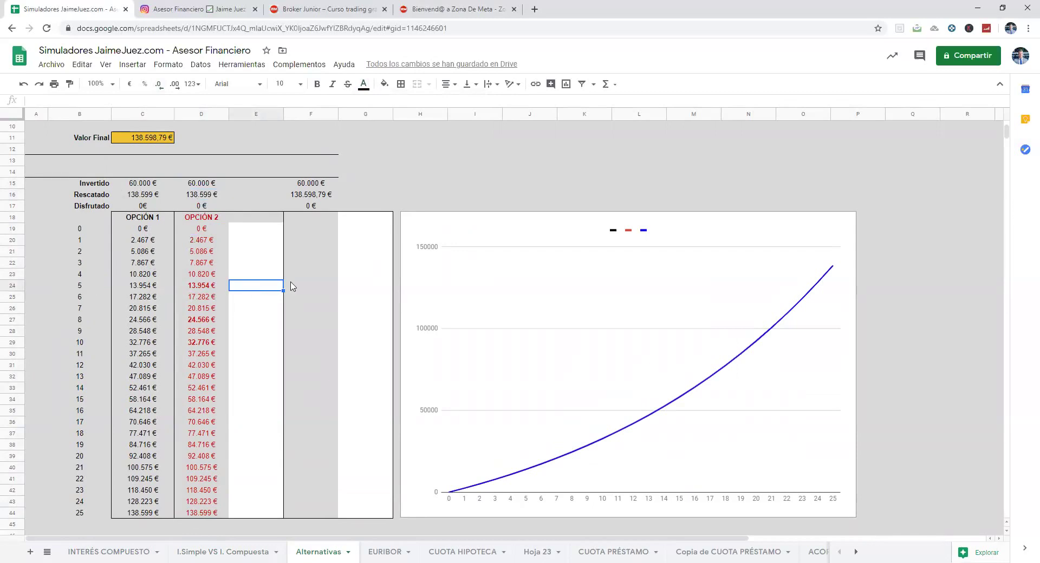
type("5000")
key("Return")
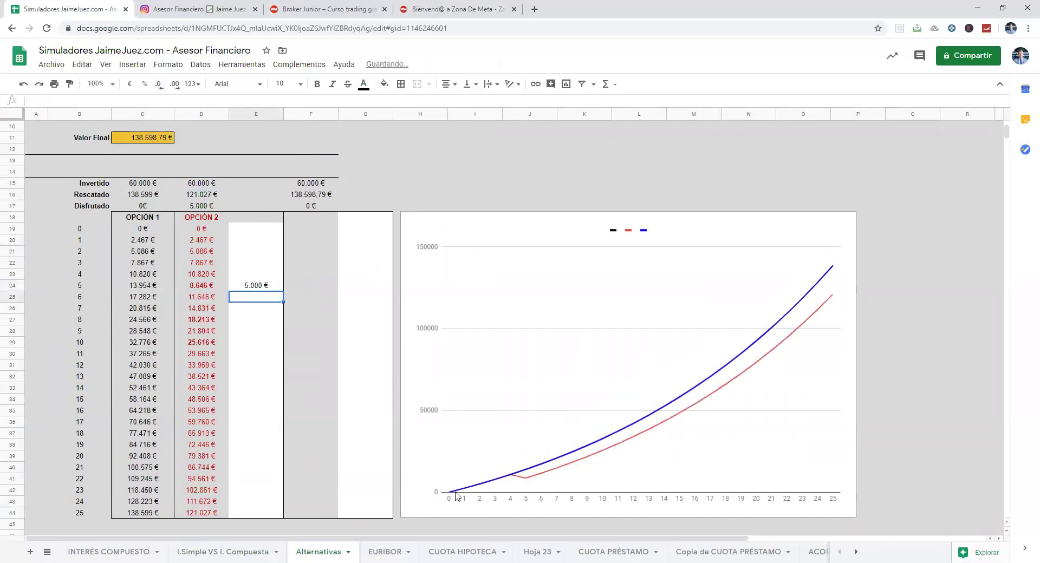
left_click(525, 481)
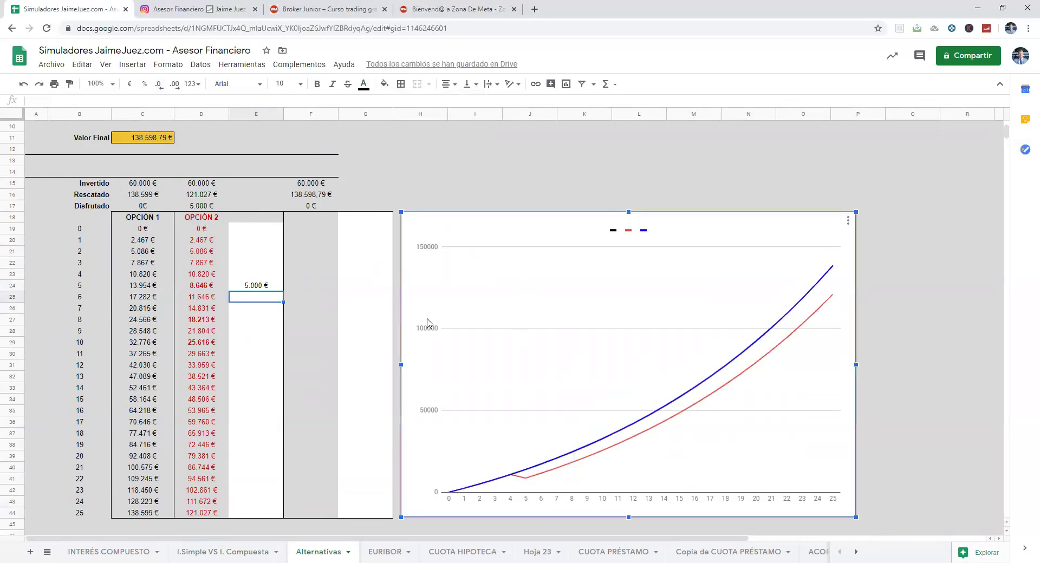
left_click(245, 324)
type("5000")
key("Return")
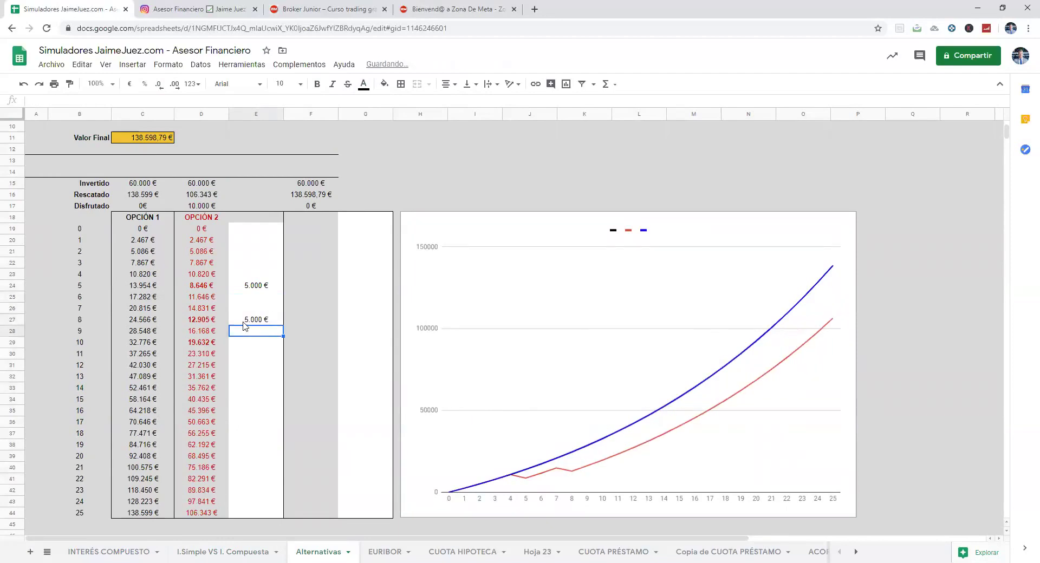
left_click(238, 344)
type("5000")
key("Return")
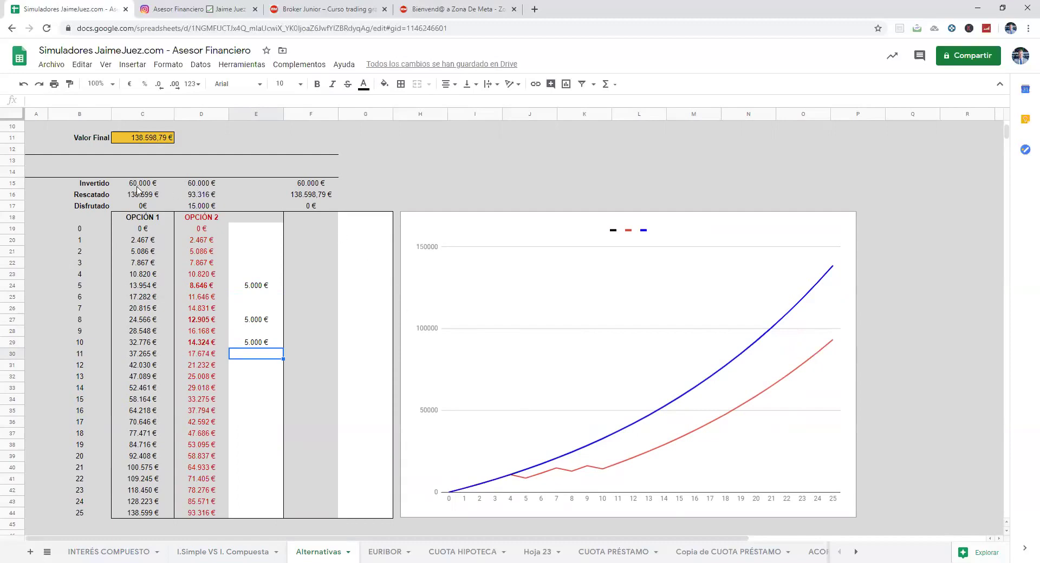
left_click(204, 208)
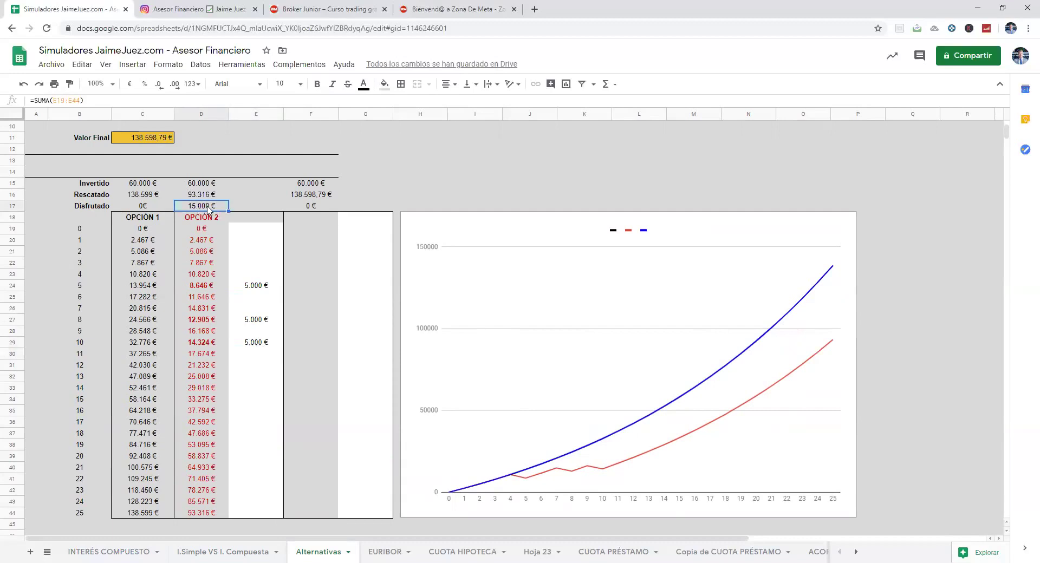
left_click(205, 196)
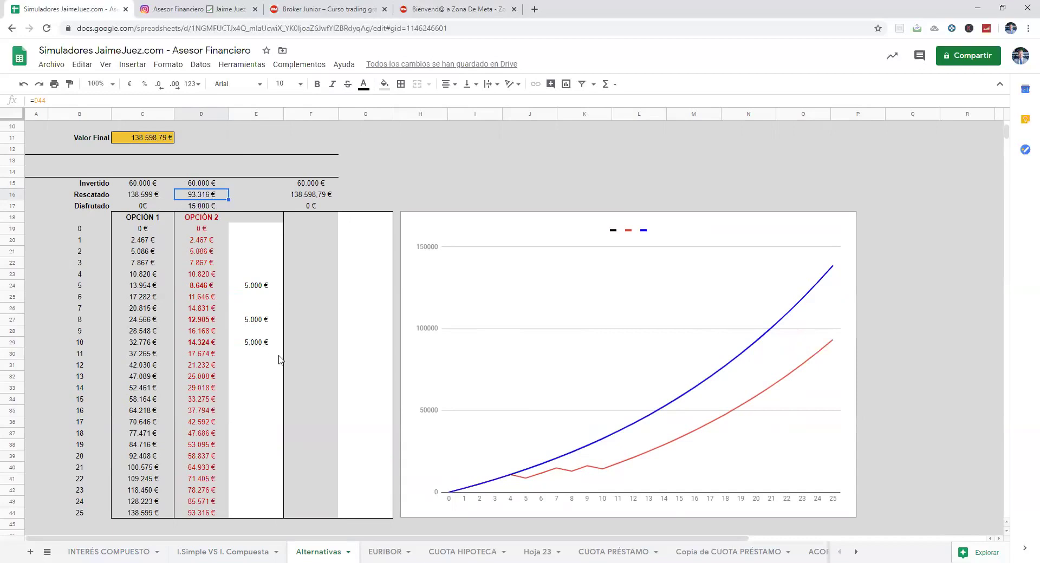
Simulate paying back the withdrawals in year 11 with -15000 in E30, correcting the sign, and clear the cell.
left_click(259, 358)
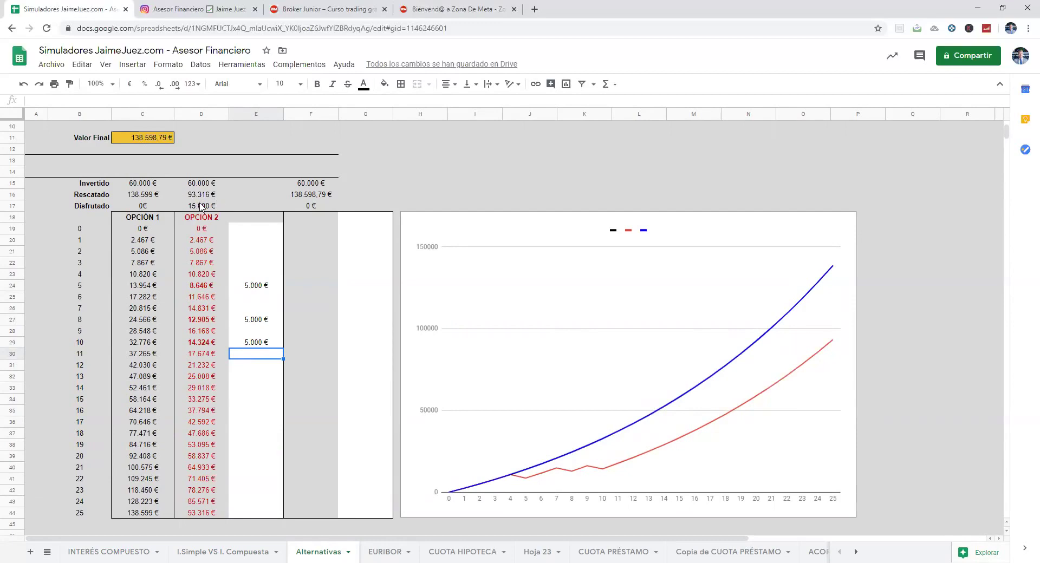
type("15000")
key("Return")
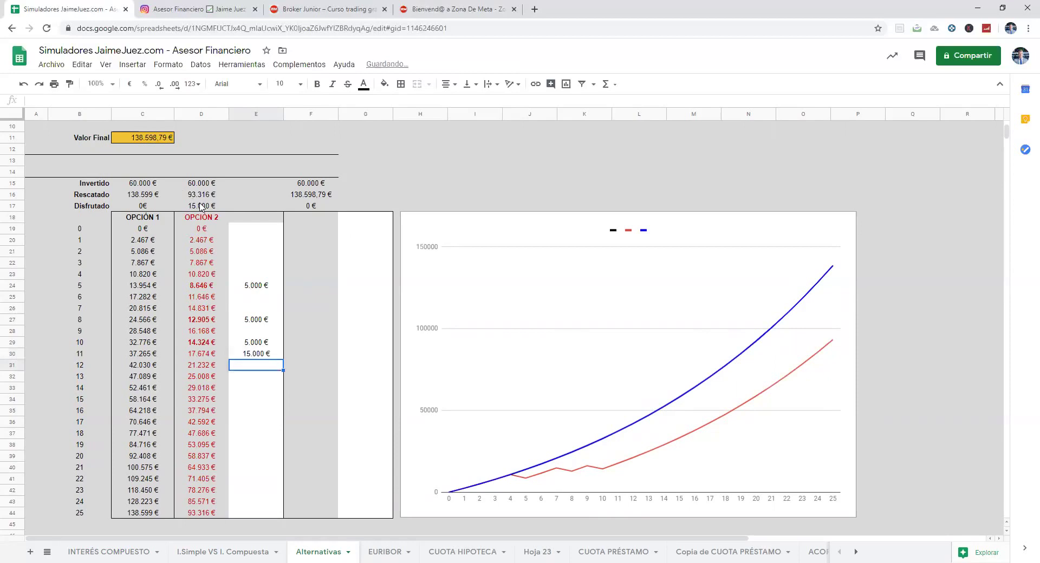
double_click(246, 355)
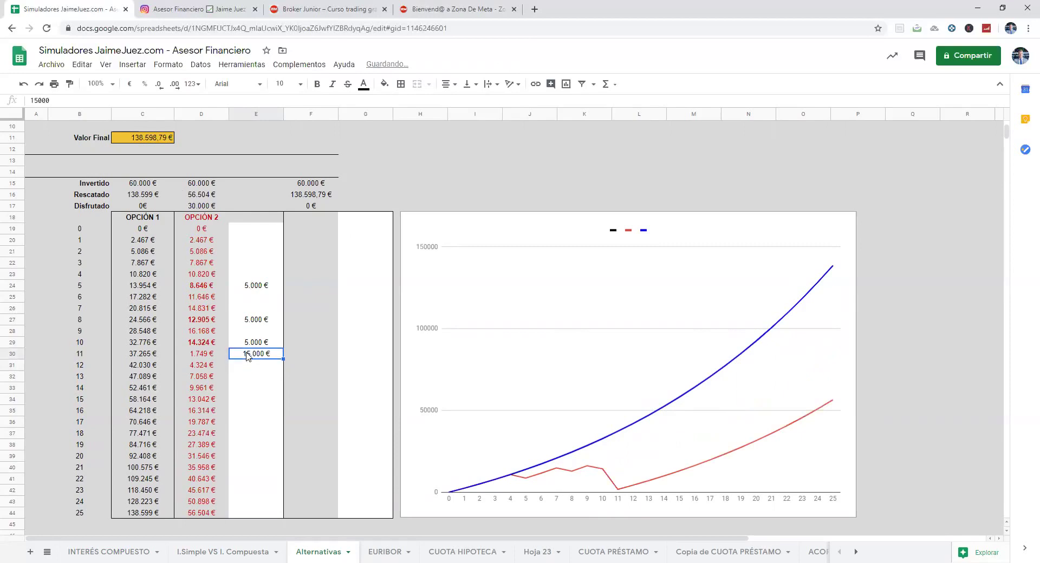
type("-")
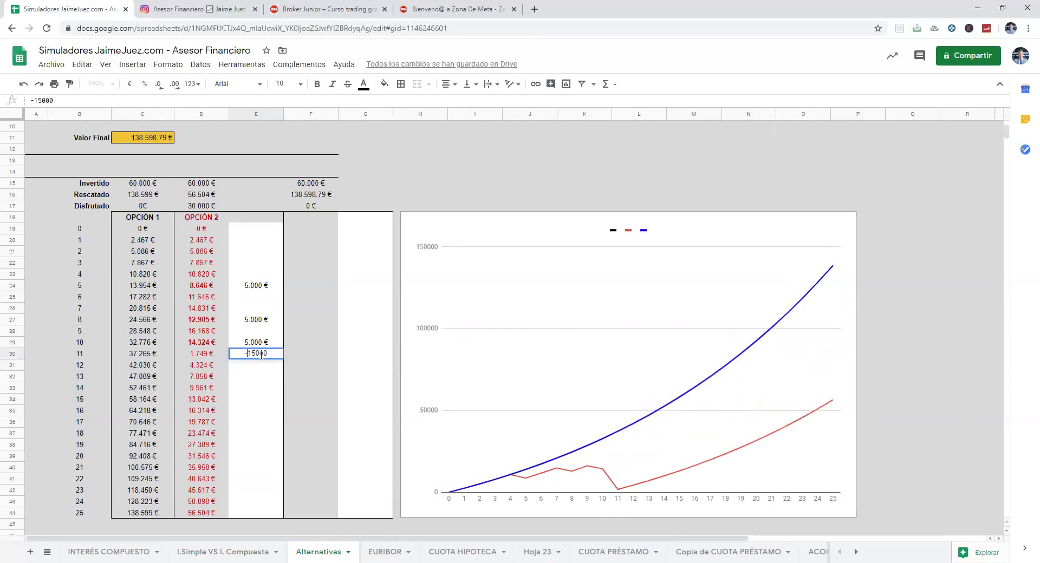
key("Return")
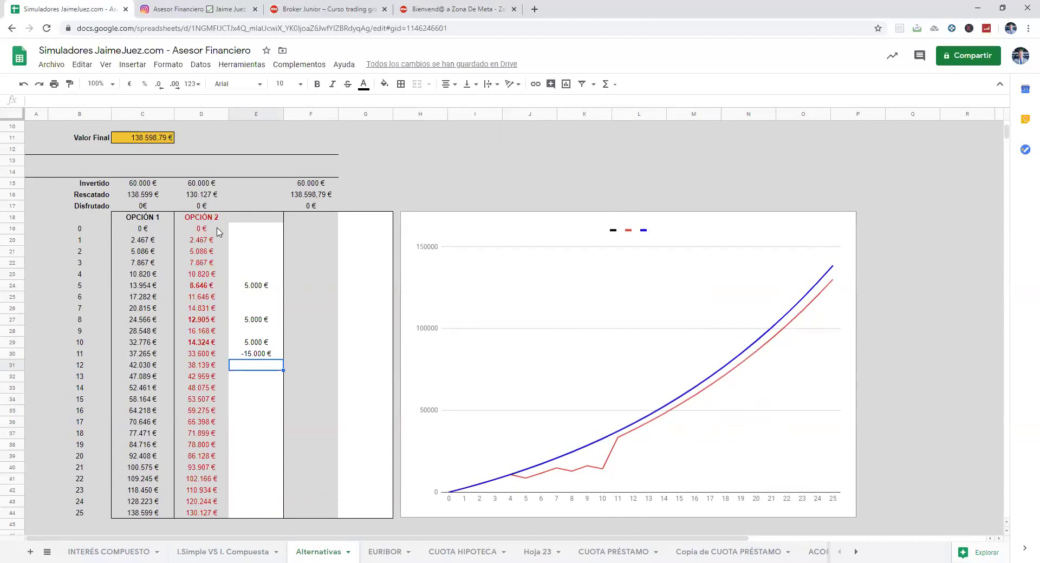
key("Up")
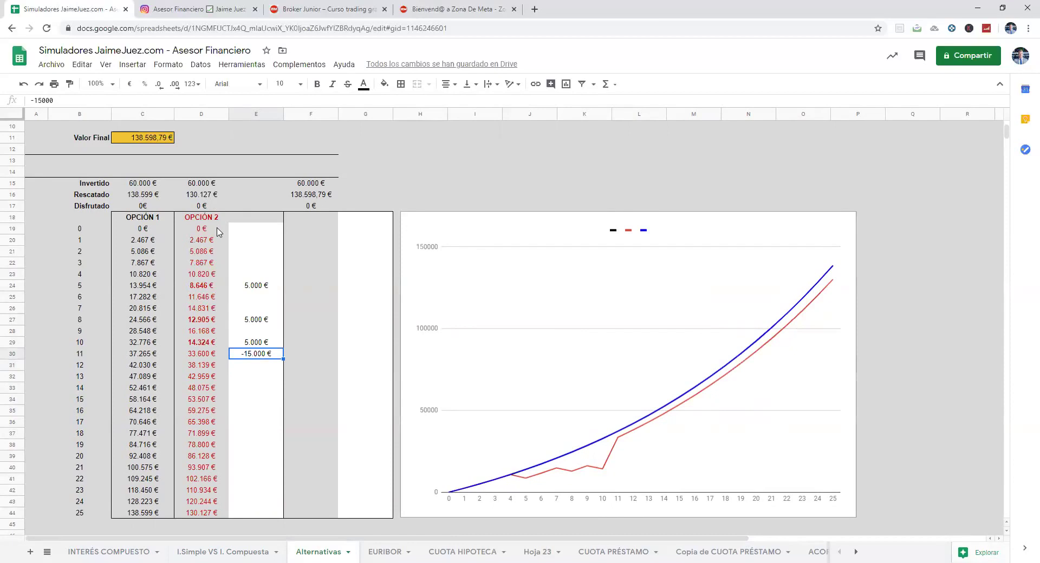
key("Delete")
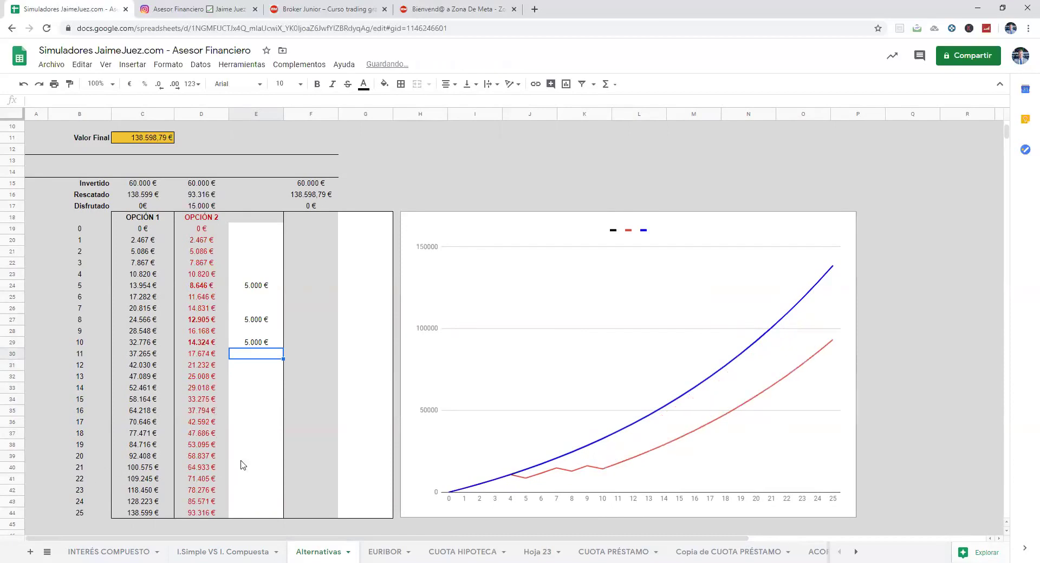
Simulate the repayment in year 20 by entering -15.000 in E39, and clear the cell.
left_click(260, 458)
type("-15.000")
key("Return")
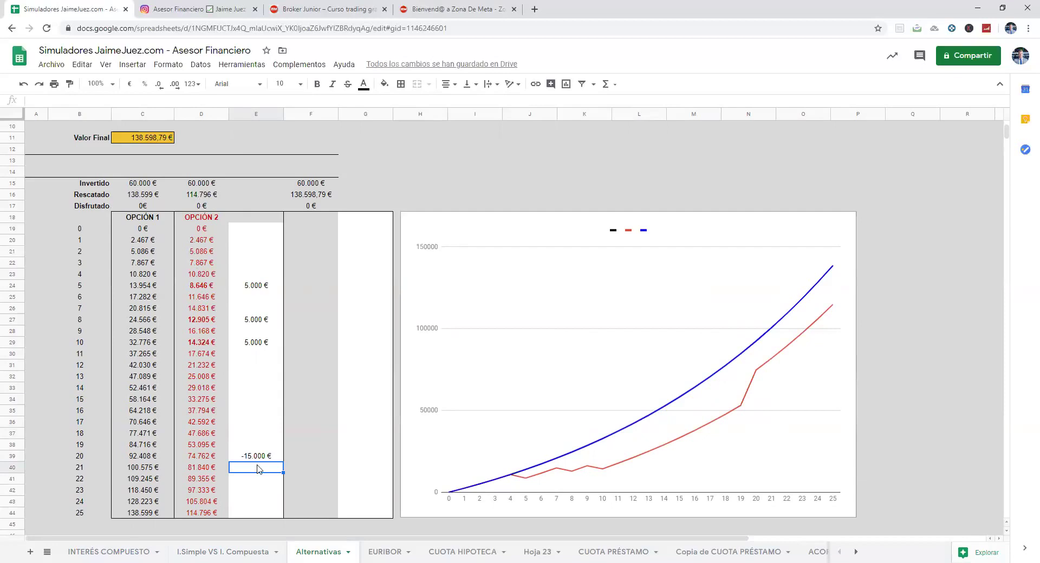
left_click(259, 458)
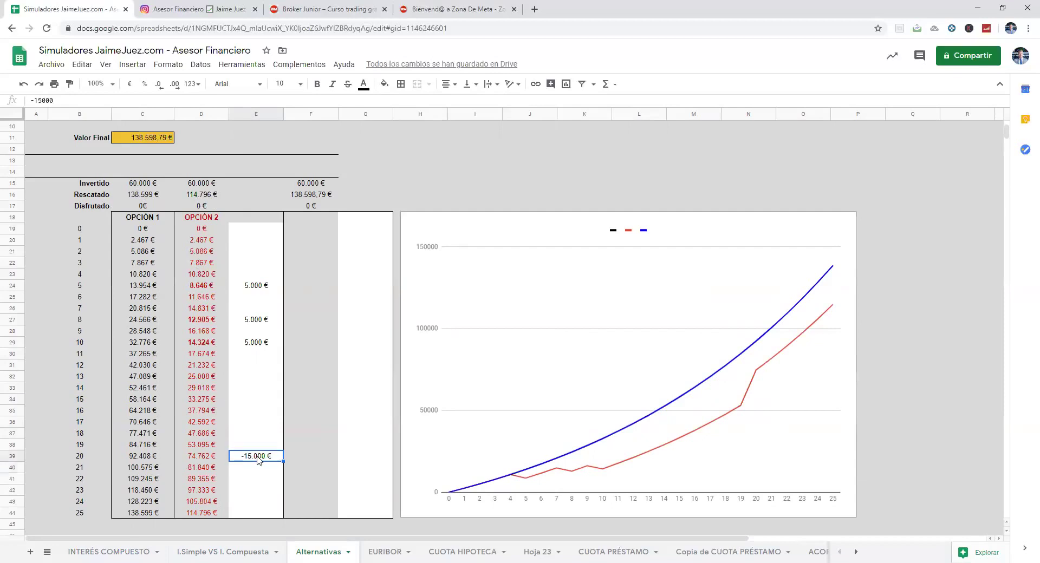
key("Delete")
Simulate a larger repayment of -18500 in year 11 in E30, check the Disfrutado total, and clear the cell.
left_click(260, 356)
type("-")
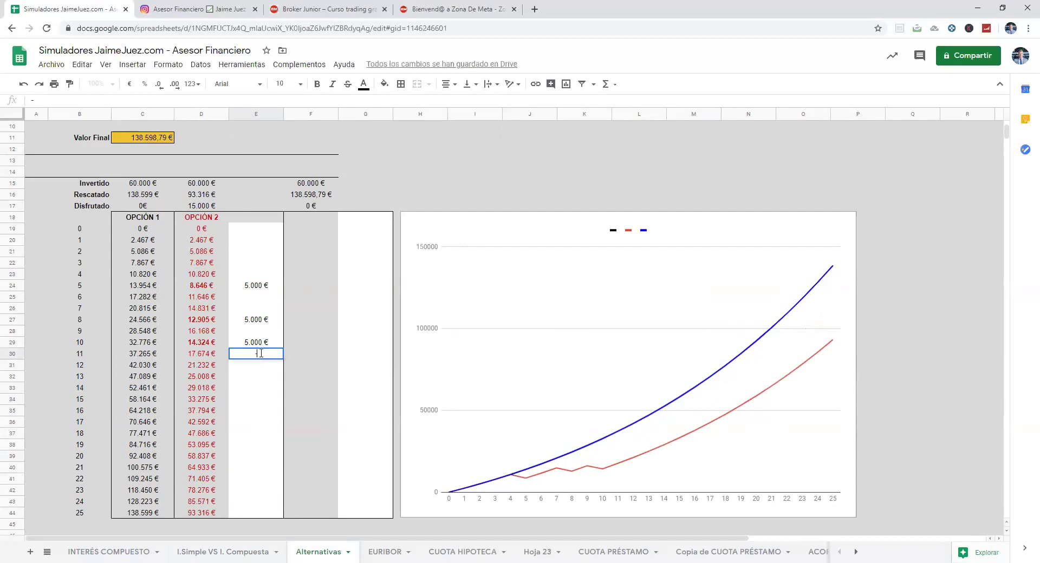
type("18500")
key("Return")
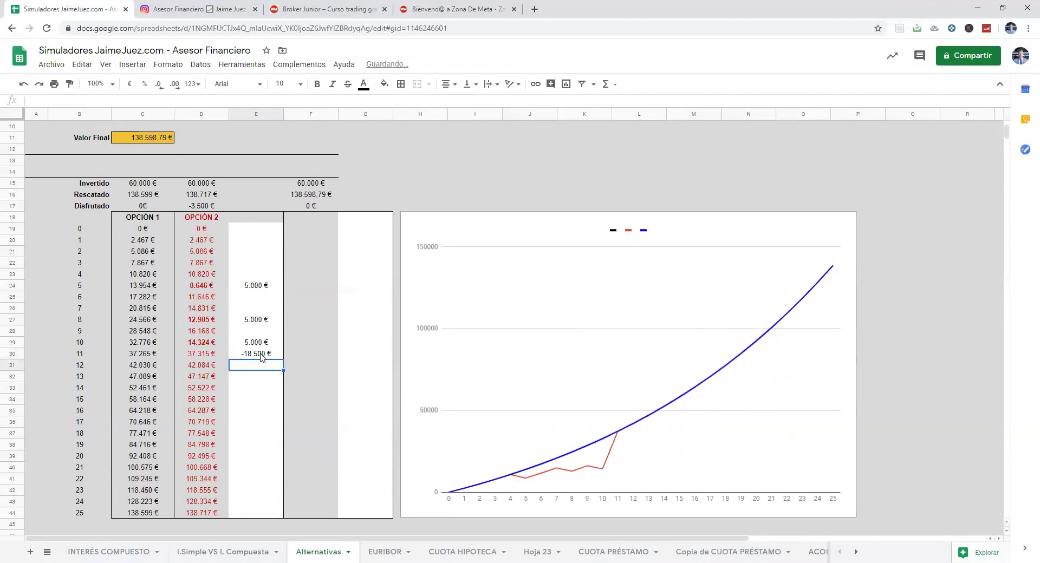
left_click(259, 355)
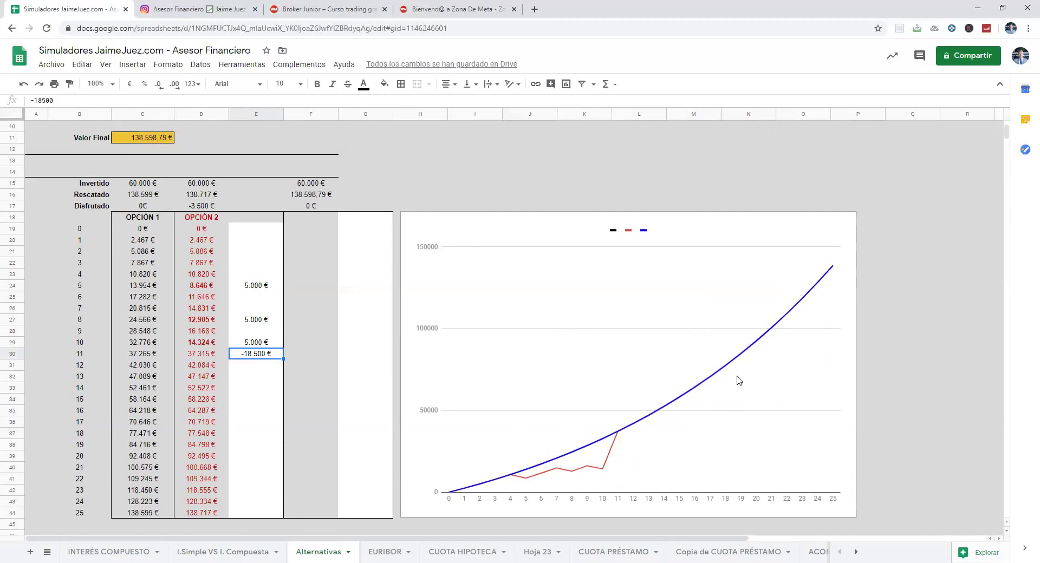
left_click(207, 209)
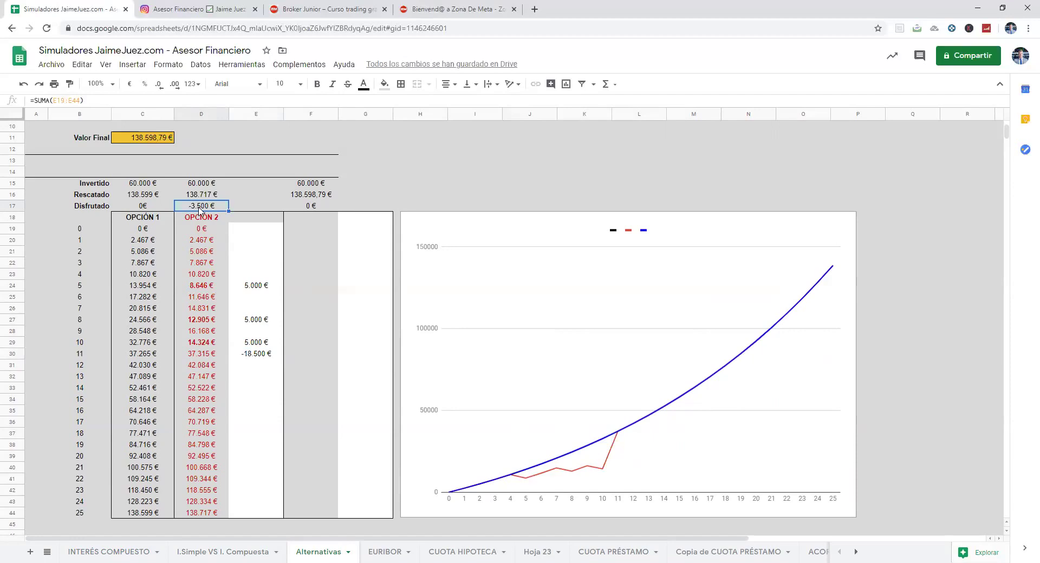
left_click(252, 354)
key("Delete")
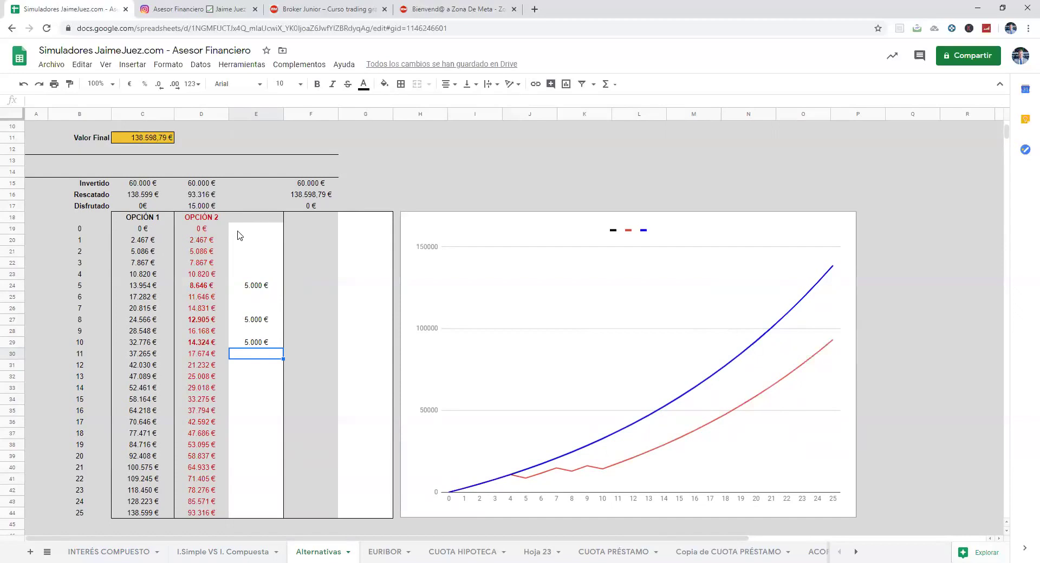
Enter partial repayments of -10.000 € for year 17 in E36 and -1.000 € for year 20 in E39.
left_click(195, 198)
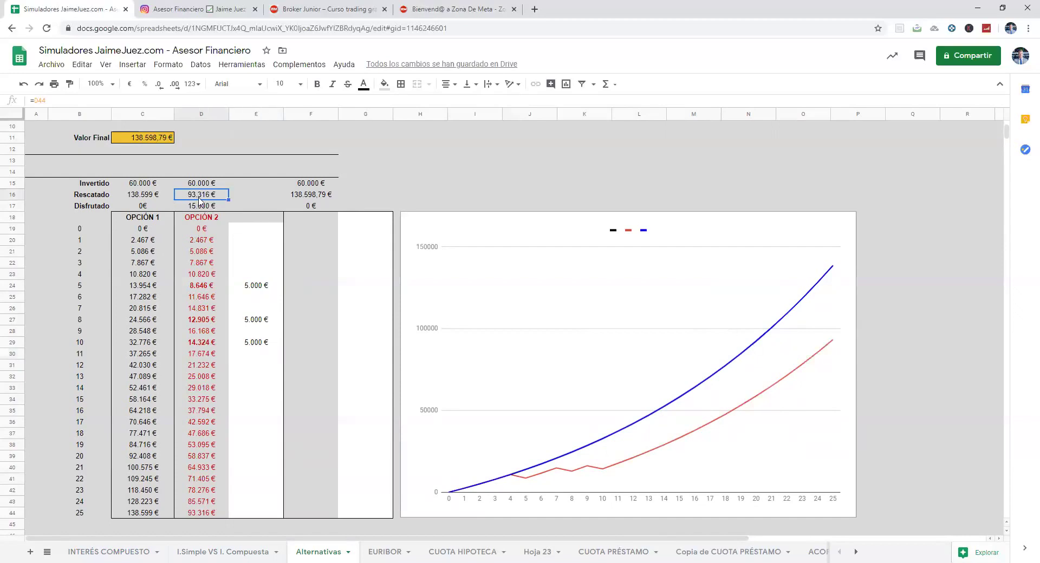
left_click(251, 431)
type("-1000")
key("Return")
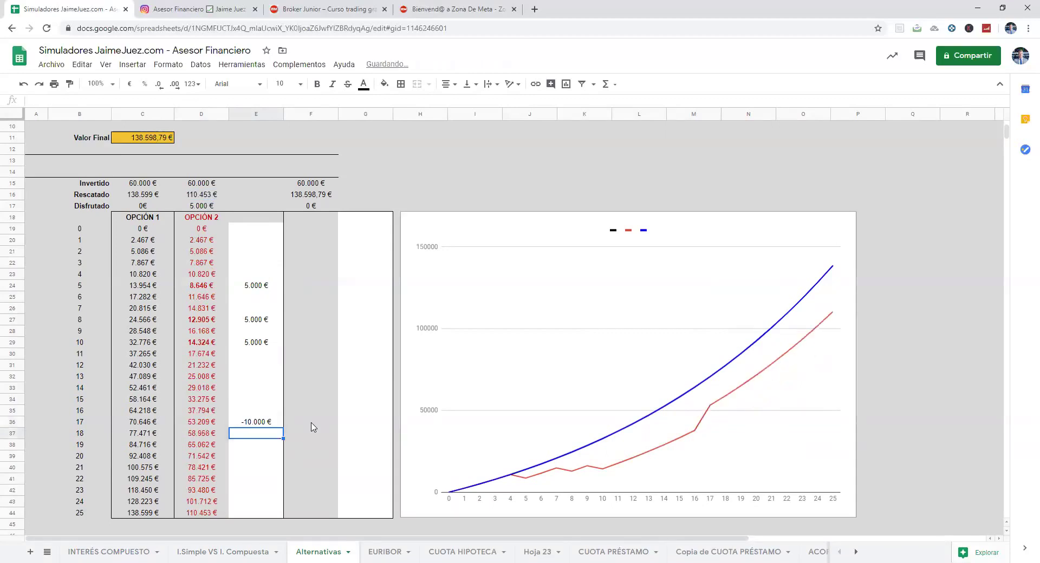
left_click(249, 456)
type("-100")
key("Return")
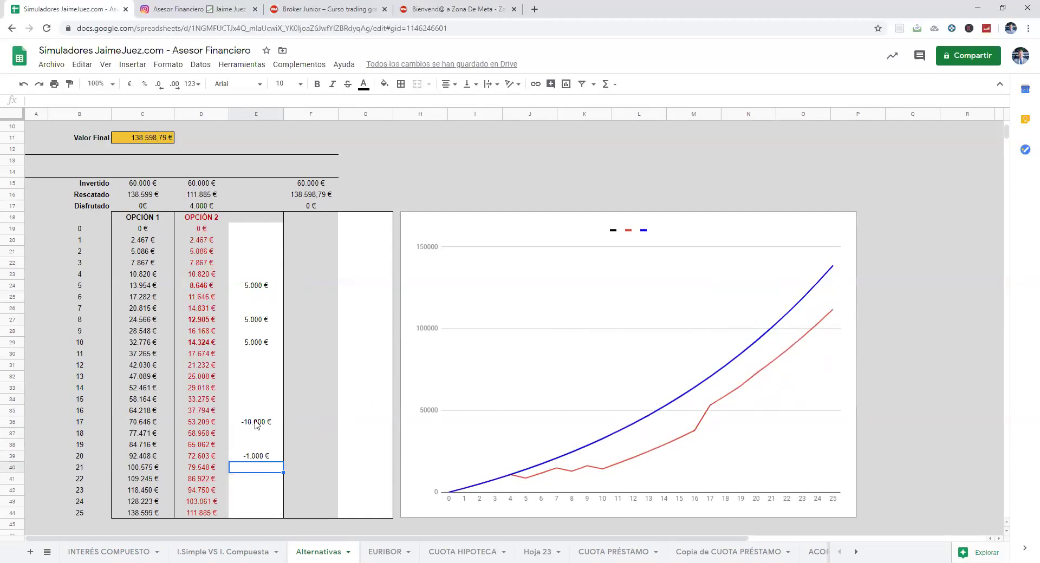
Clear the repayment entries for years 17 to 21 in E36:E40.
left_click_drag(257, 424, 257, 467)
key("Delete")
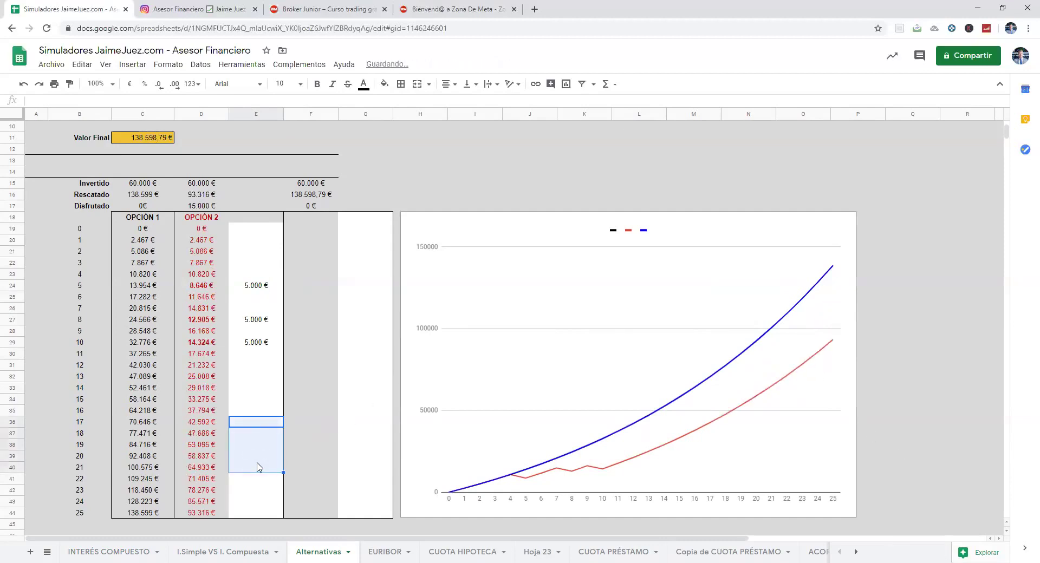
Simulate an extra contribution of -5000 in year 1 in E20 with the withdrawals cleared, compare the Rescatado values, and clear the cell.
left_click(252, 240)
type("-5000")
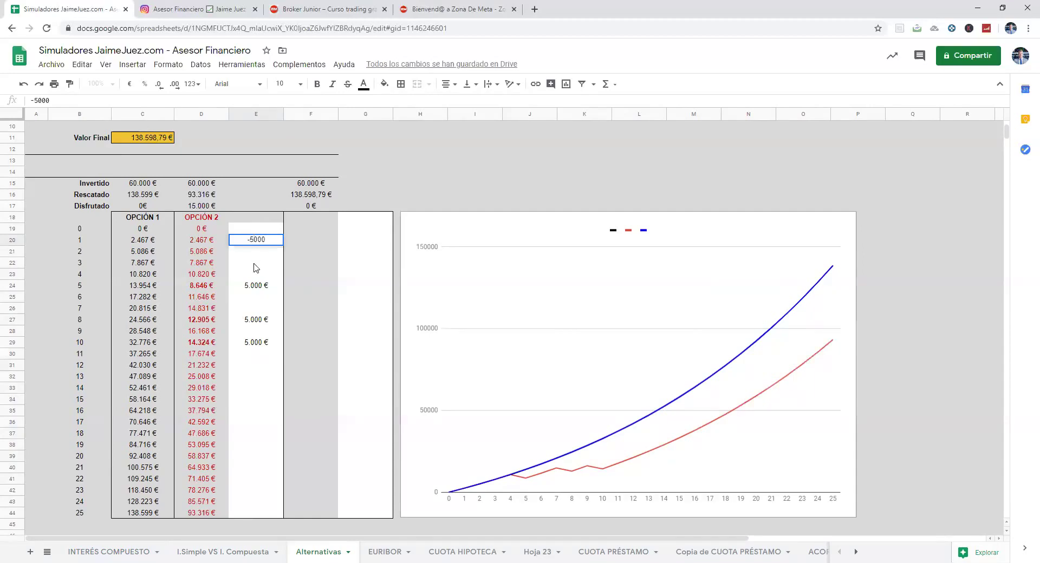
left_click_drag(256, 268, 262, 388)
key("Delete")
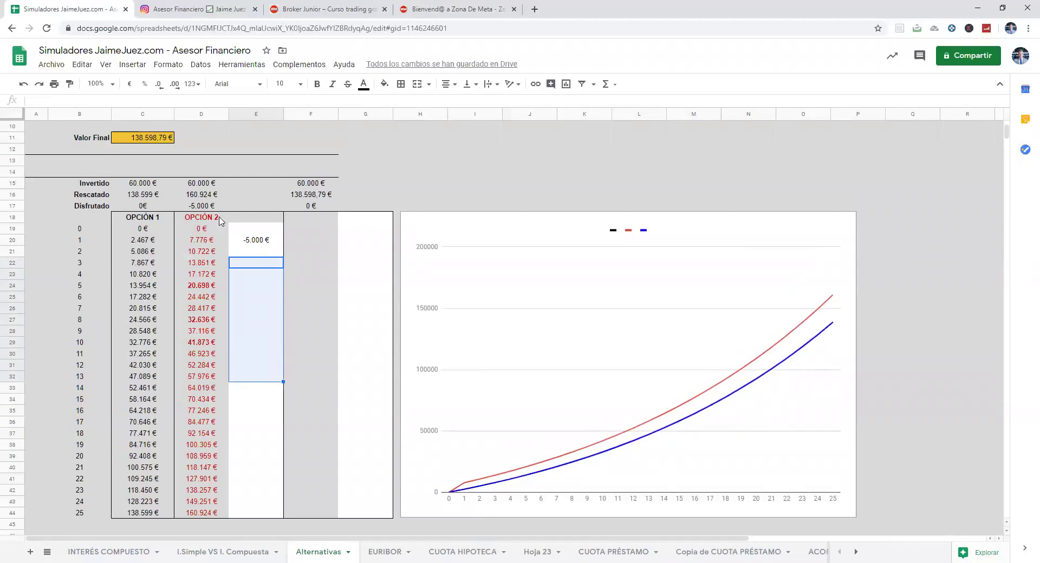
left_click(199, 195)
left_click(143, 195)
left_click(199, 195)
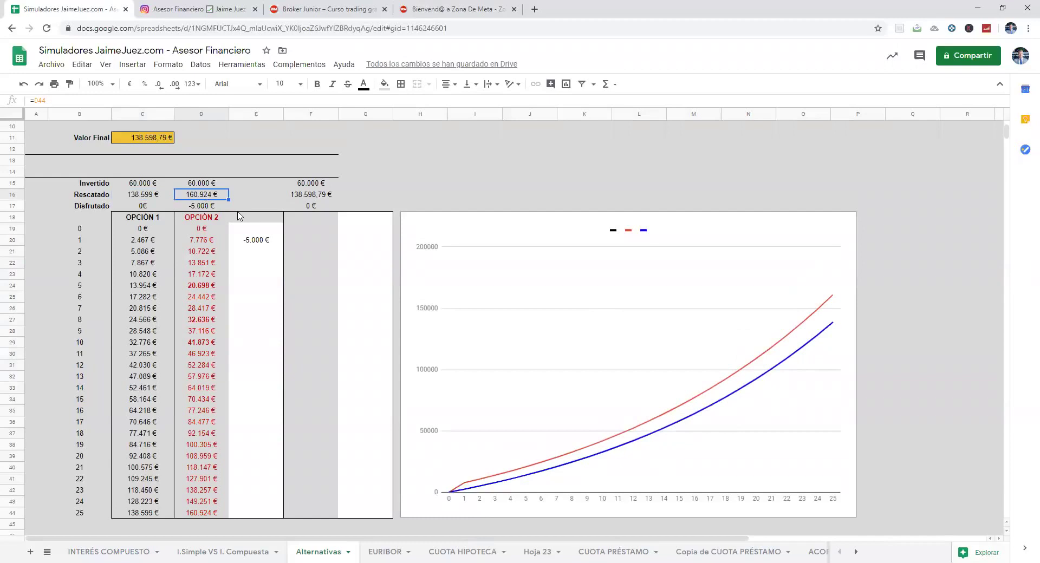
left_click(253, 242)
key("Delete")
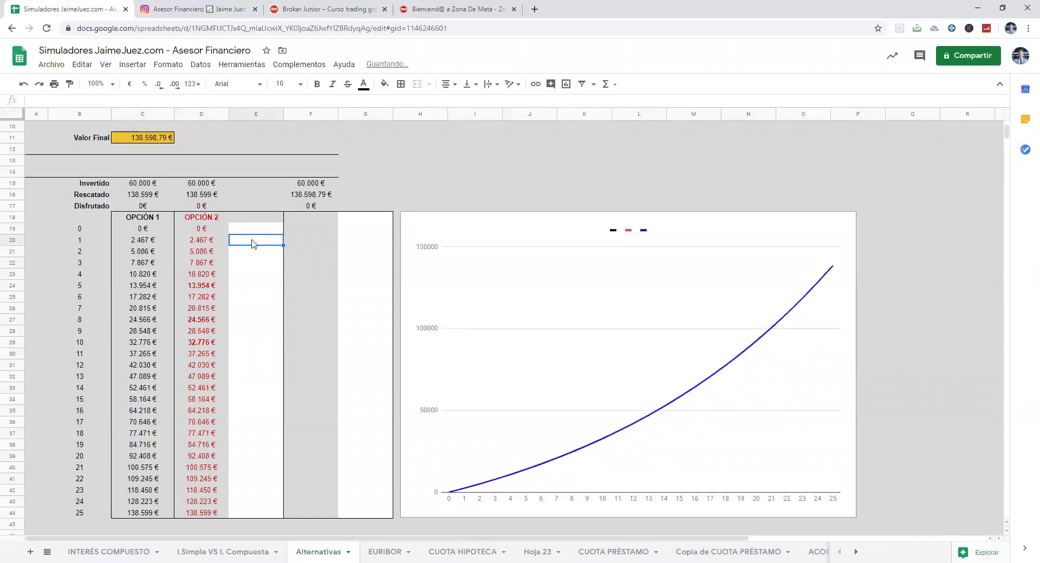
Simulate extra contributions for OPCIÓN 2 by entering -5.000 € for years 5, 8 and 10 in E24, E27 and E29.
left_click(247, 285)
type("-5.000")
key("Return")
left_click(246, 321)
type("-5000")
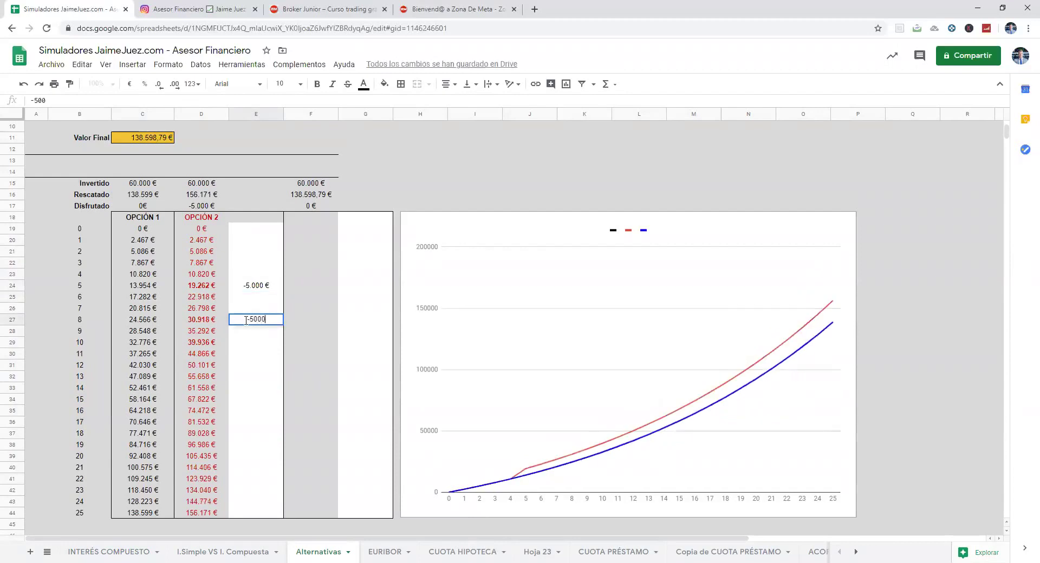
key("Return")
left_click(248, 345)
type("000")
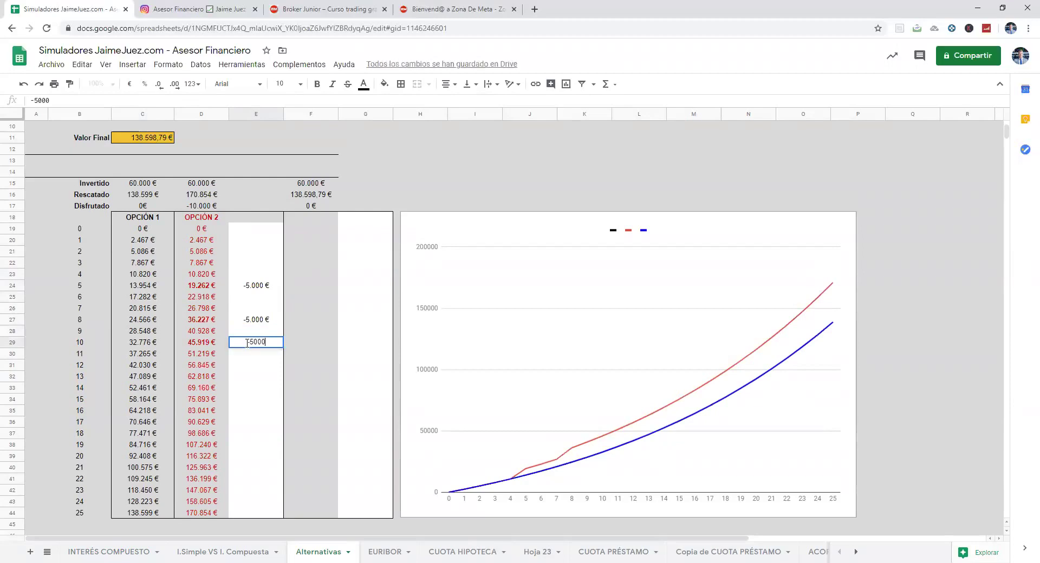
key("Return")
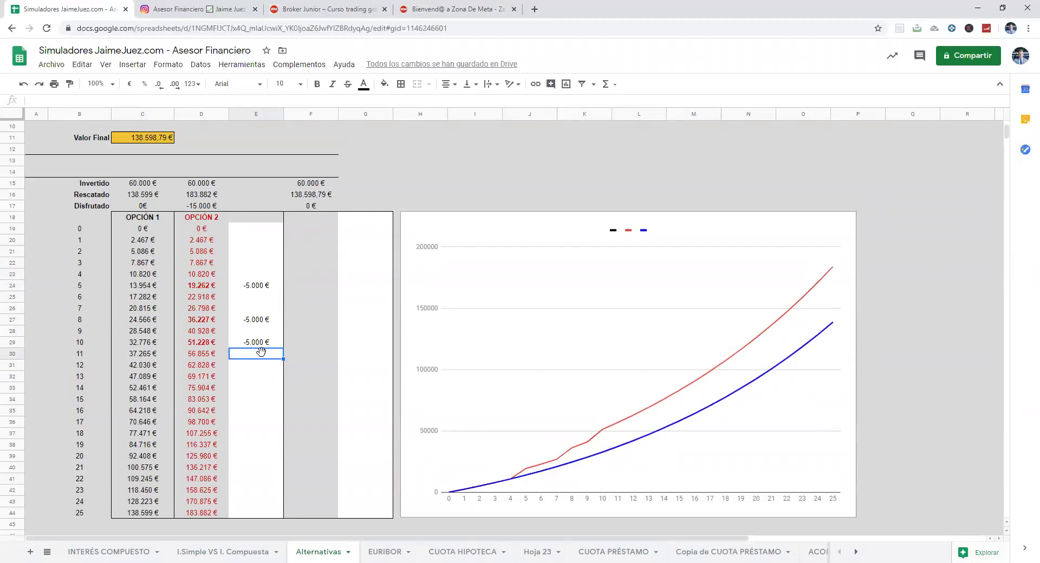
Change the OPCIÓN 2 entries for years 5, 8 and 10 in E24, E27 and E29 to withdrawals of 5.000 €.
left_click(257, 287)
type("5000")
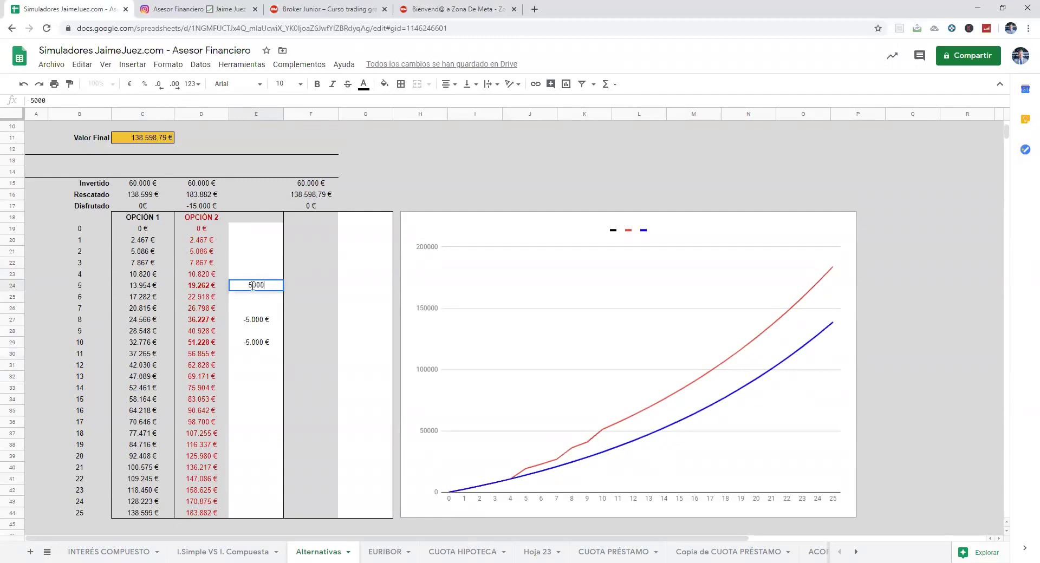
key("Return")
left_click(260, 320)
type("5000")
key("Return")
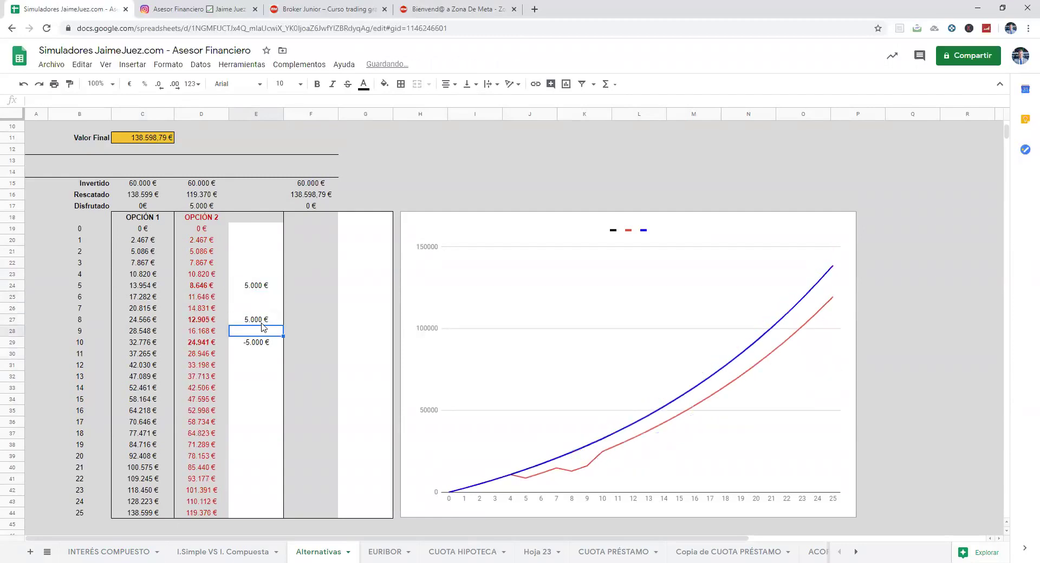
left_click(260, 341)
type("5.000")
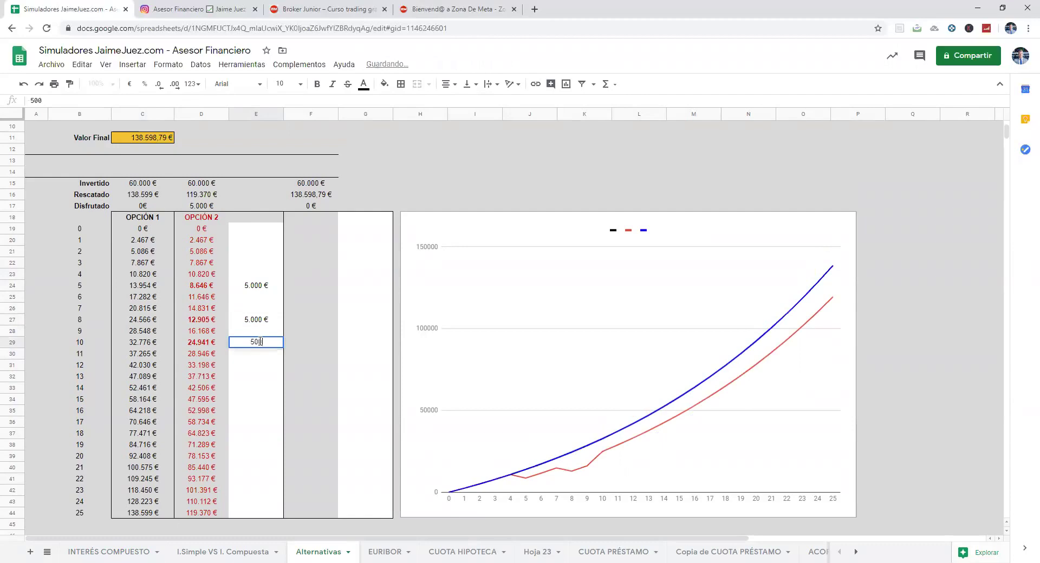
key("Return")
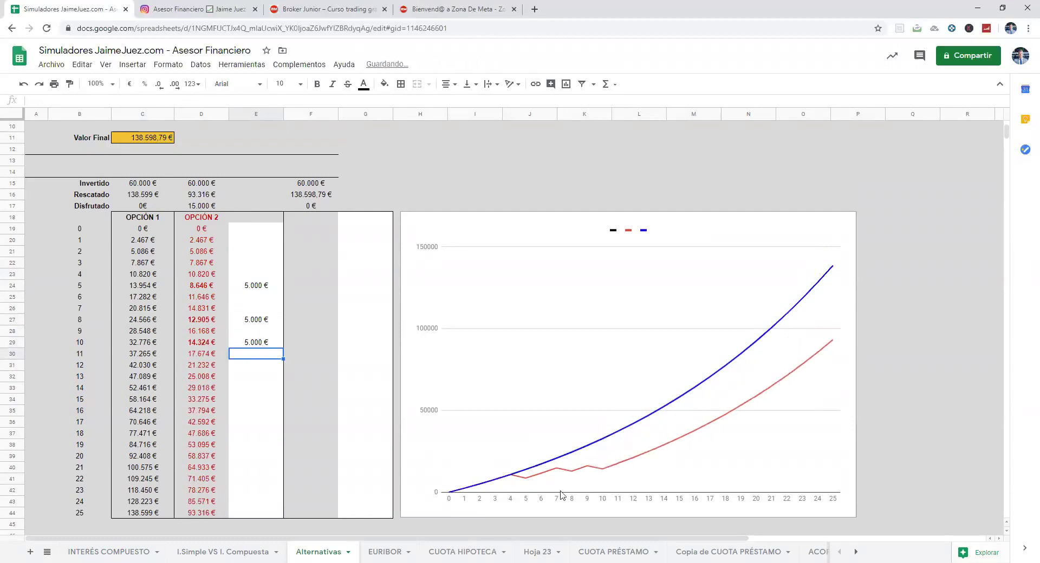
Set the text color of the hidden OPCIÓN 3 column F18:F44 to black.
left_click_drag(318, 218, 319, 514)
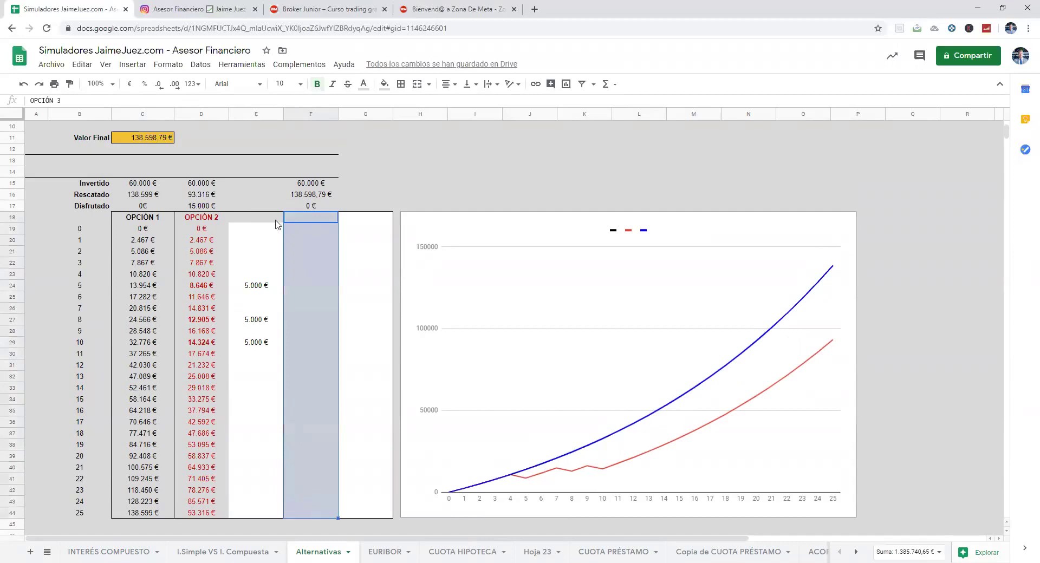
left_click(364, 84)
left_click(370, 124)
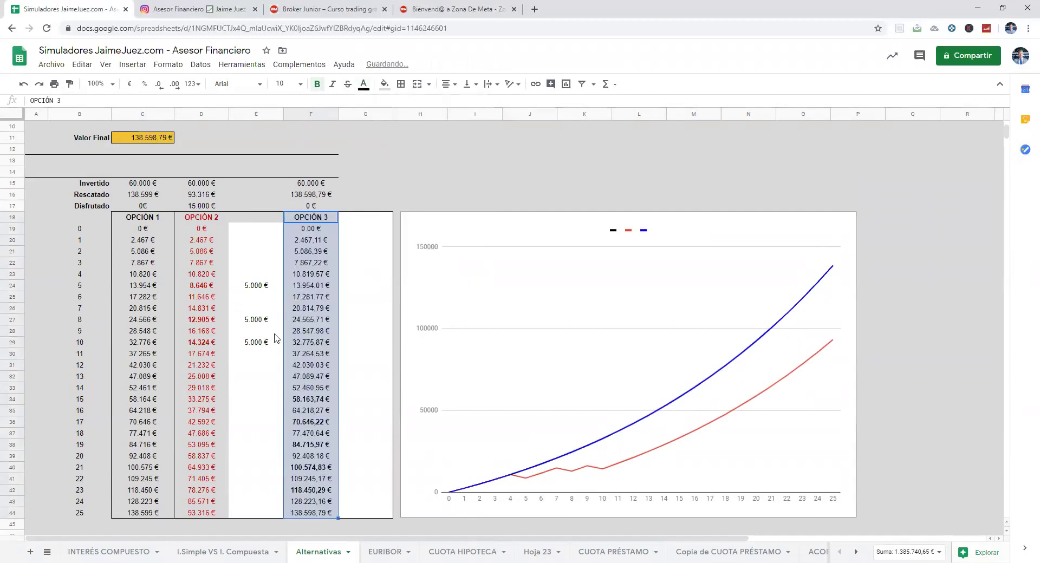
Enter OPCIÓN 3 withdrawals of 6.000 € for year 15 in G34 and year 17 in G36.
left_click(360, 400)
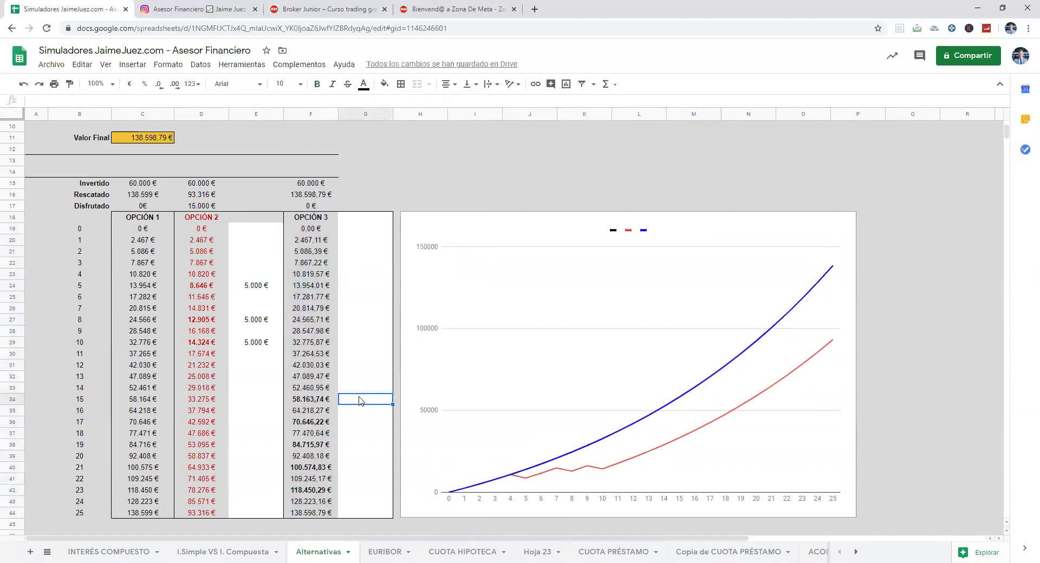
type("6000")
key("Return")
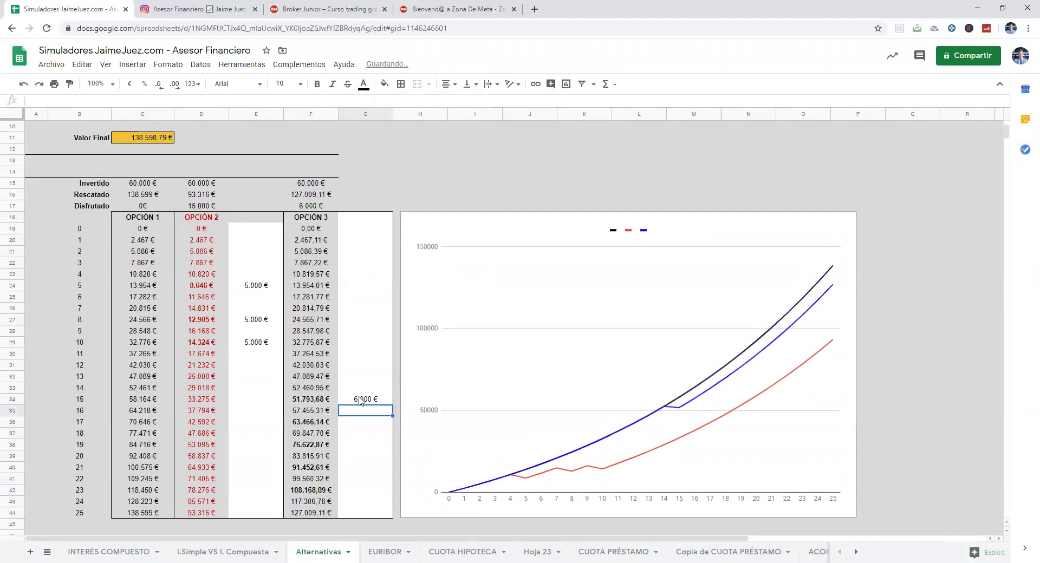
left_click(352, 420)
type("6.000")
key("Return")
Copy the year 17 withdrawal of 6.000 € to years 19, 21 and 23 in G38, G40 and G42.
left_click(370, 425)
key("ctrl+c")
left_click(366, 443)
key("ctrl+v")
left_click(367, 466)
key("ctrl+v")
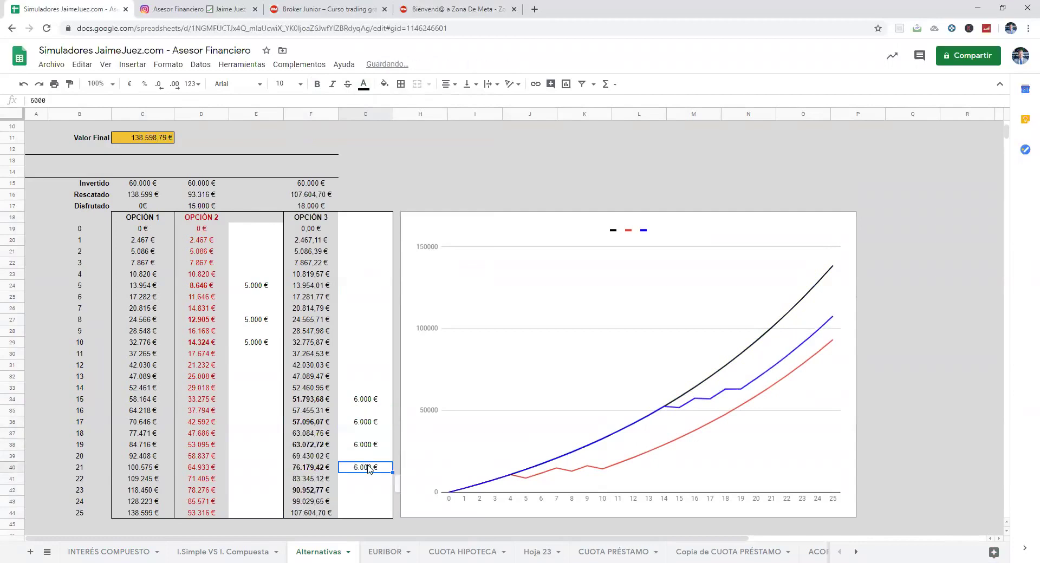
left_click(359, 490)
key("ctrl+v")
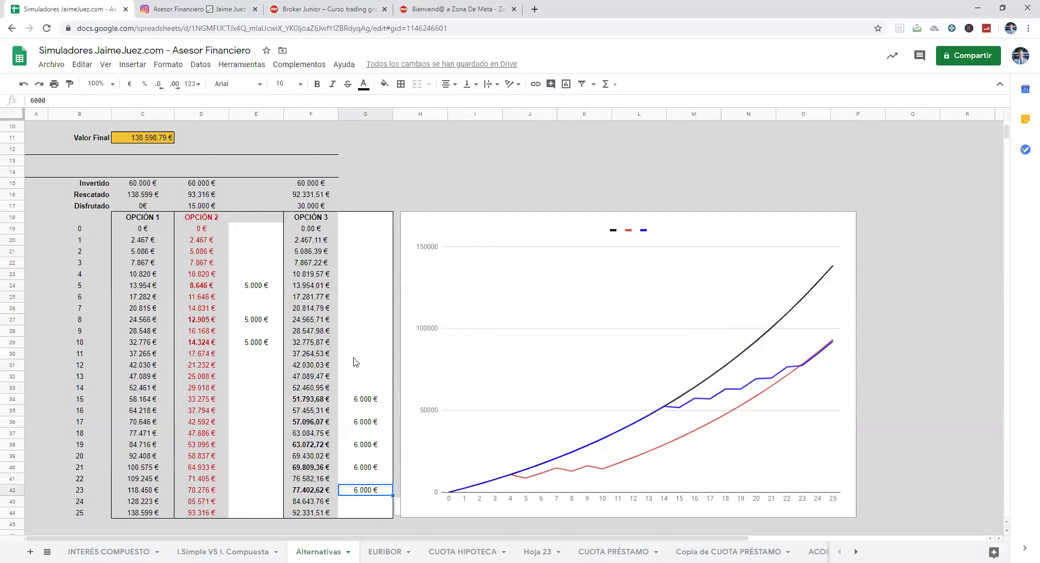
Color the text of the OPCIÓN 3 range F18:G44 blue to match its chart line.
left_click(349, 319)
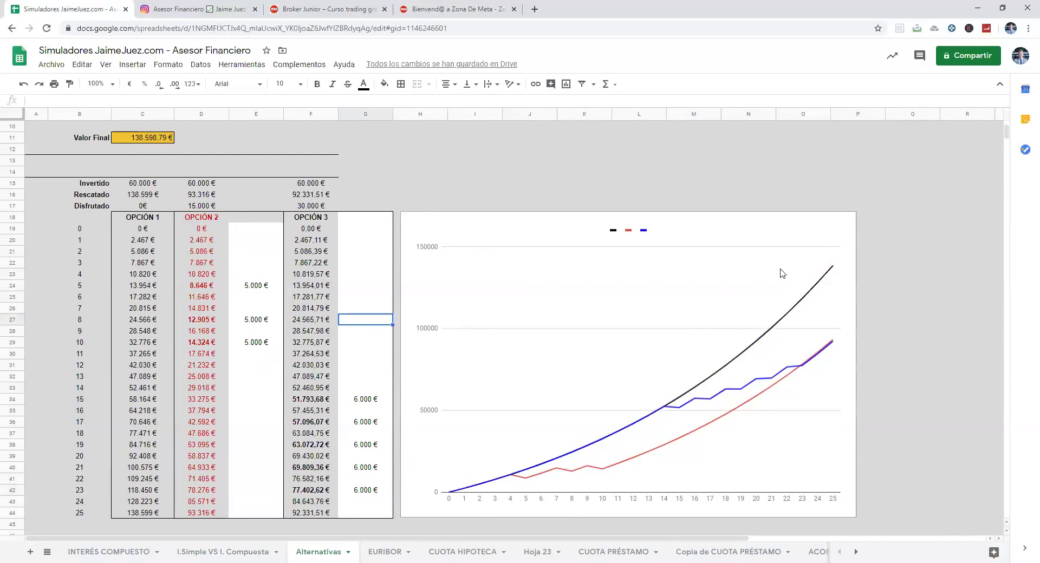
left_click(611, 317)
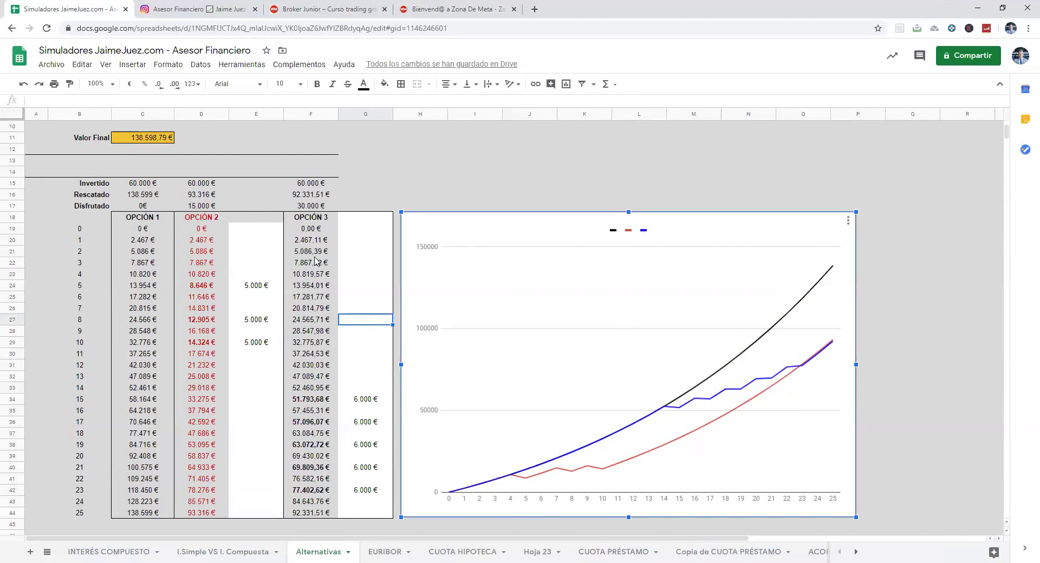
left_click_drag(318, 219, 369, 513)
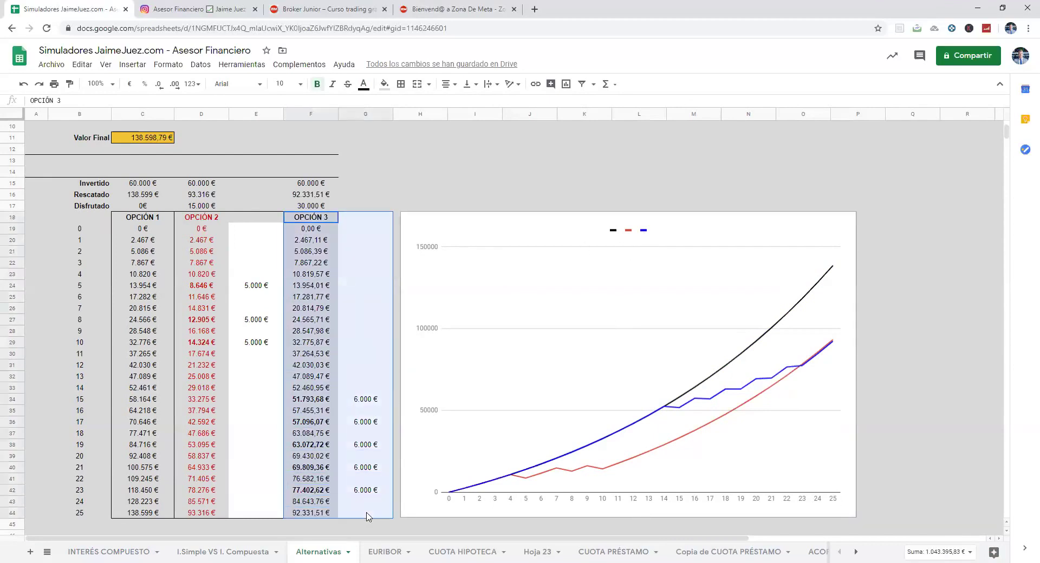
left_click(363, 83)
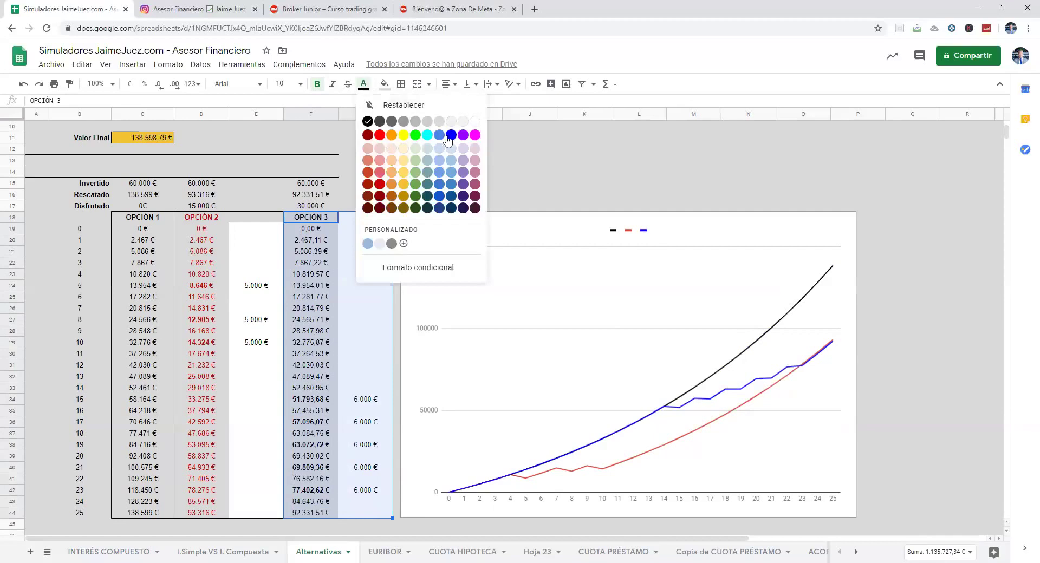
left_click(450, 142)
Review the OPCIÓN 3 withdrawals in G20:G44, the chart and the Disfrutado total in F17.
left_click(364, 319)
left_click(368, 240)
left_click(378, 516, "shift")
left_click(622, 388)
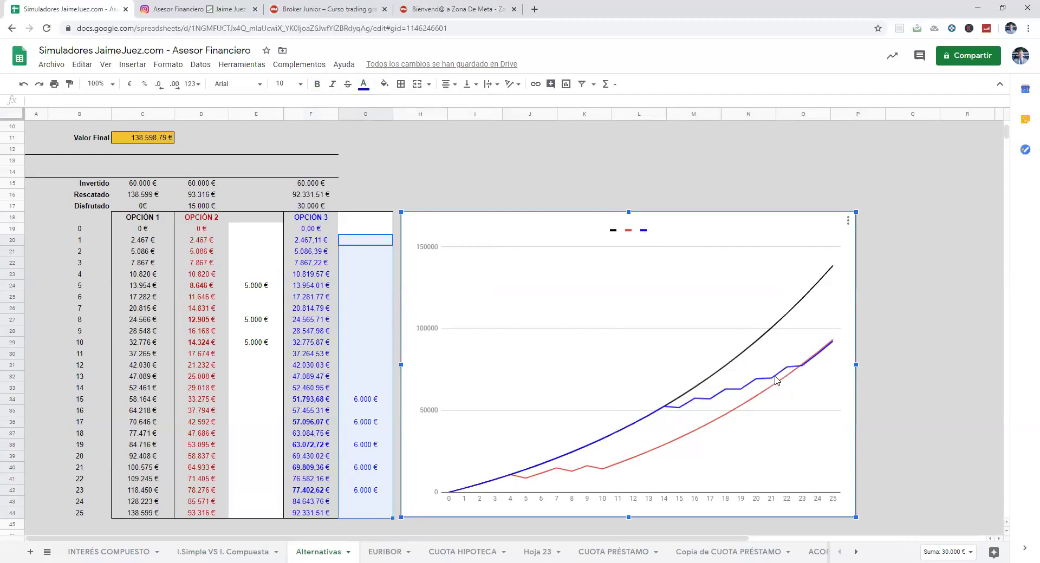
left_click(365, 334)
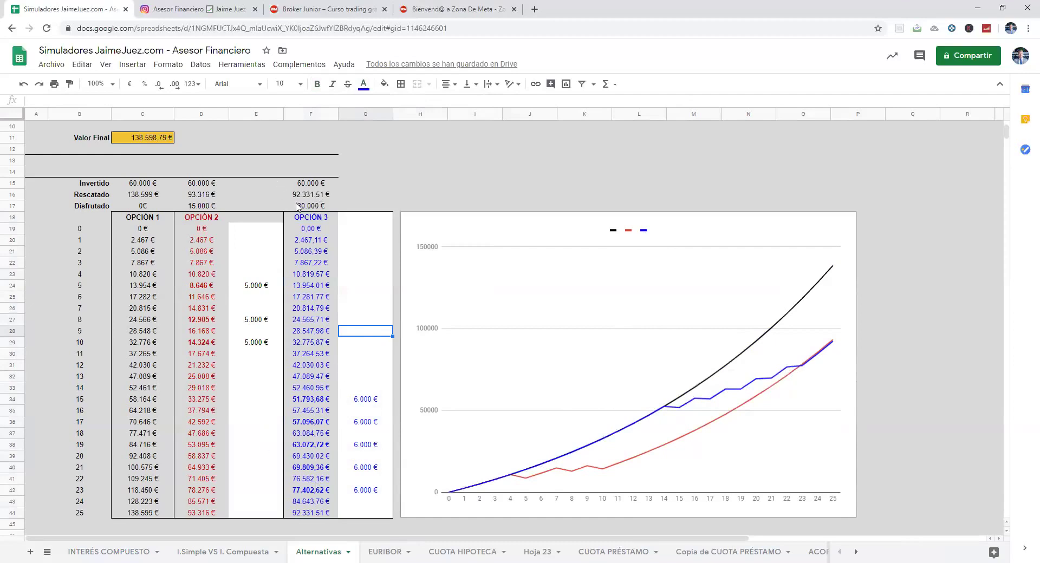
left_click(312, 207)
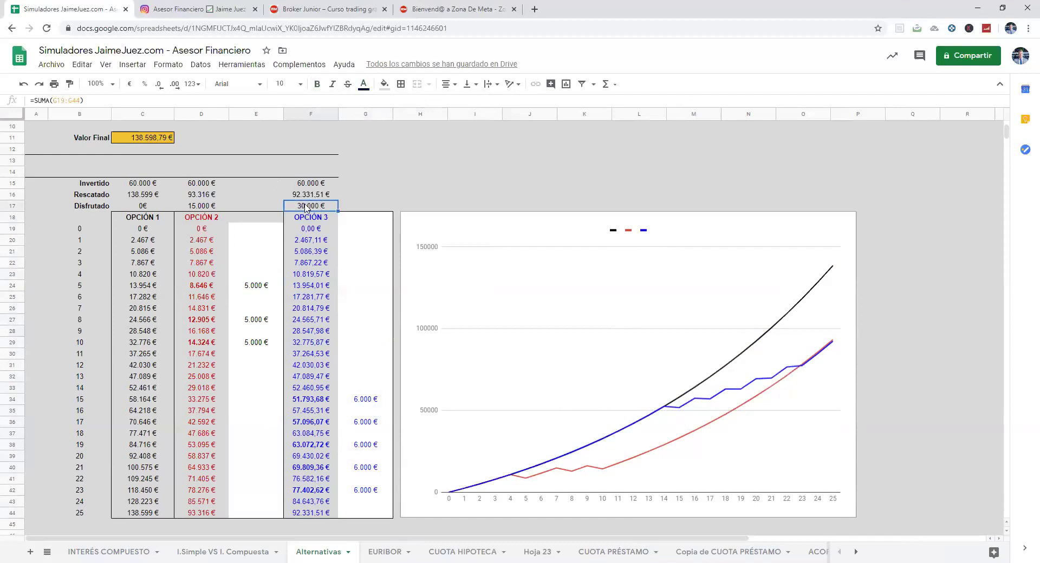